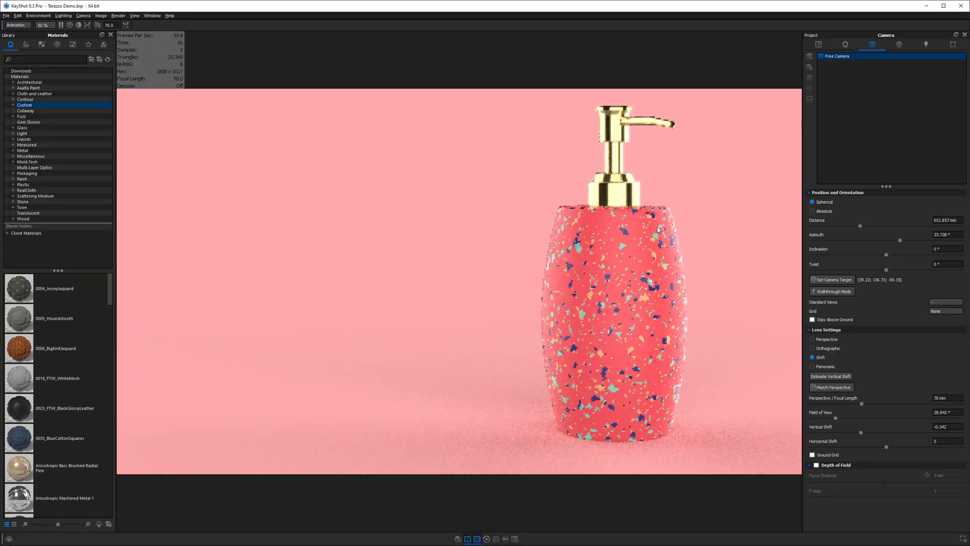
Examine the terrazzo pattern on the soap bottle up close and open the Palm Springs Terazzo material's Material Graph.
drag(658, 230, 599, 223)
scroll(541, 249, up, 5)
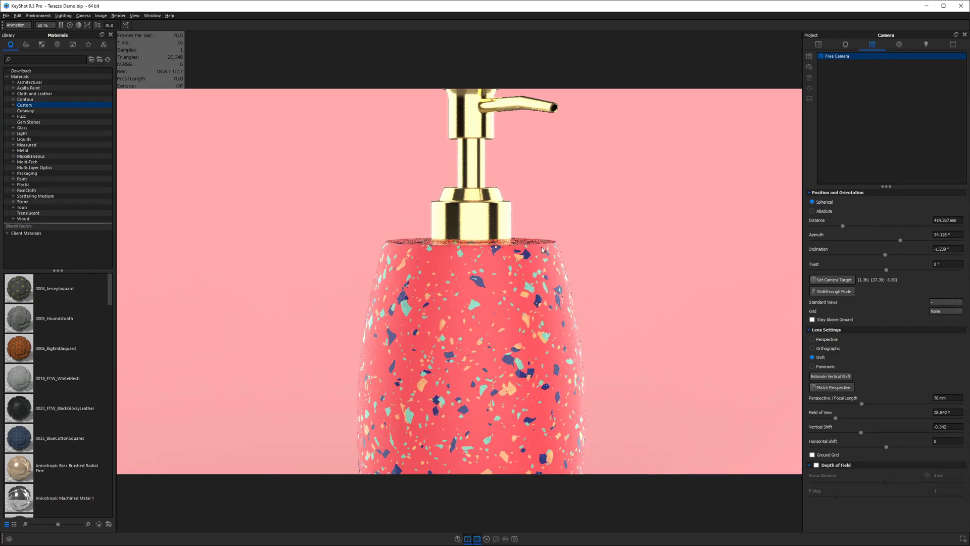
drag(542, 249, 490, 275)
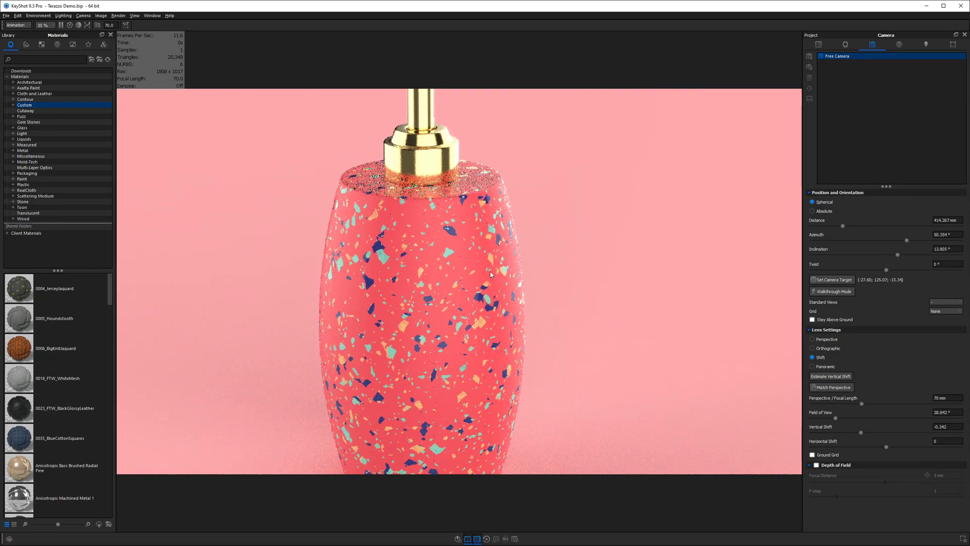
scroll(464, 250, up, 2)
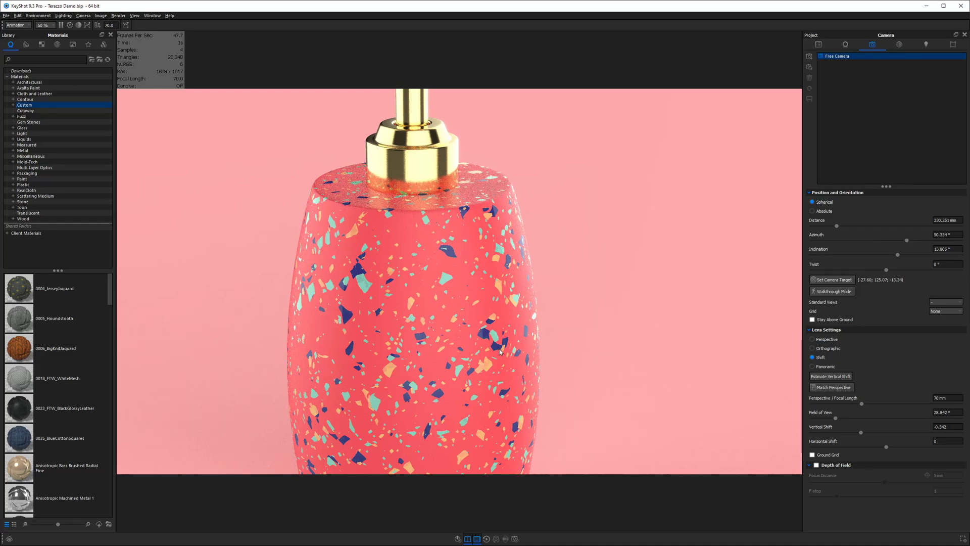
drag(506, 373, 502, 322)
scroll(503, 322, up, 2)
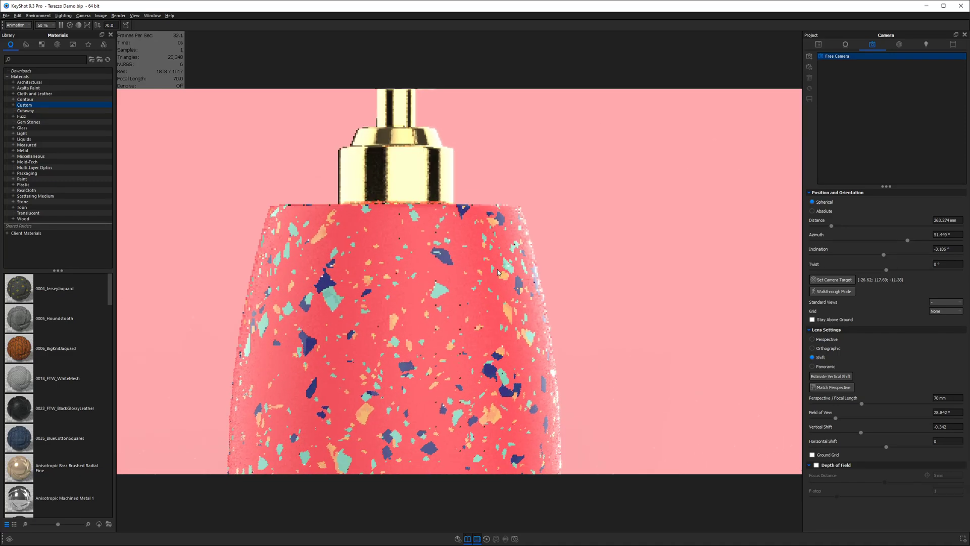
double_click(505, 290)
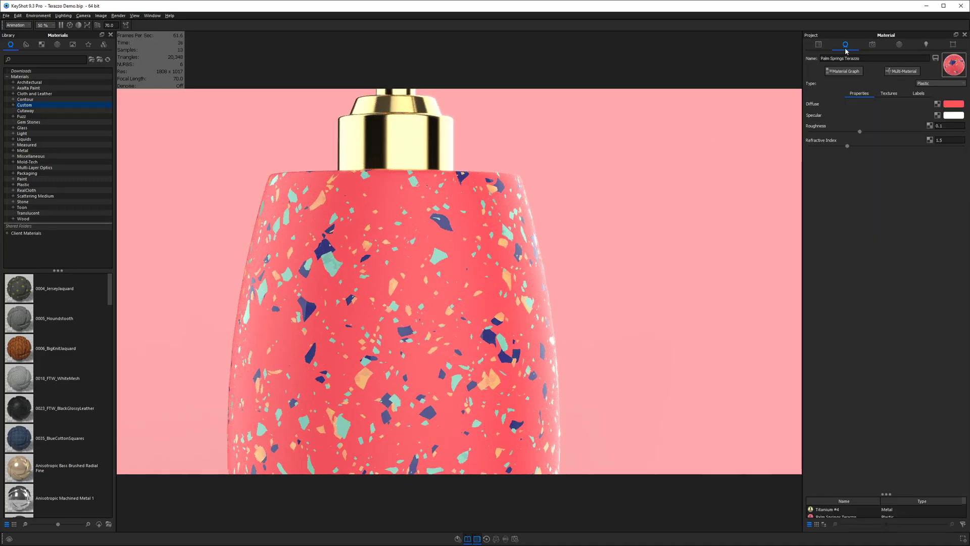
click(848, 71)
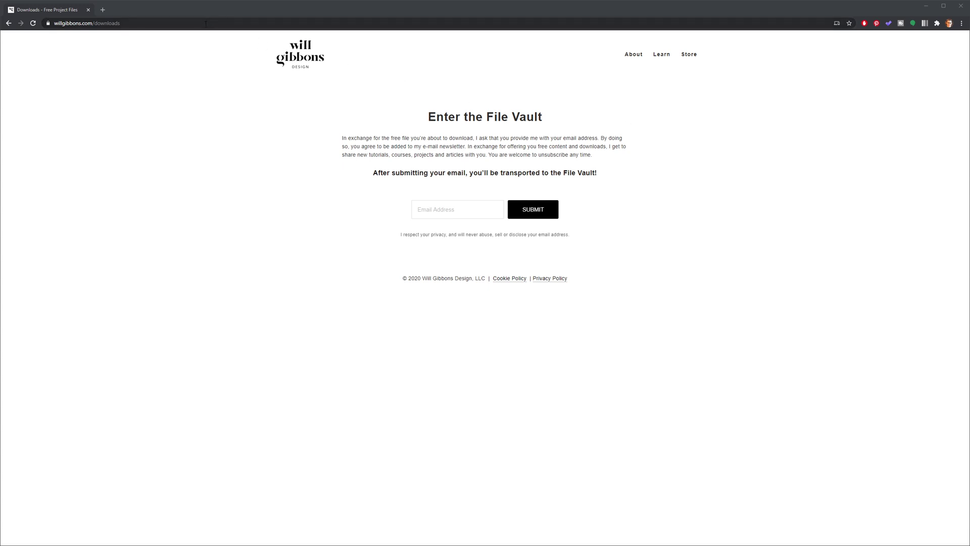
Switch to the browser and look over the tutorial site's file download page and its Store page of courses, books and gear.
click(206, 24)
double_click(205, 24)
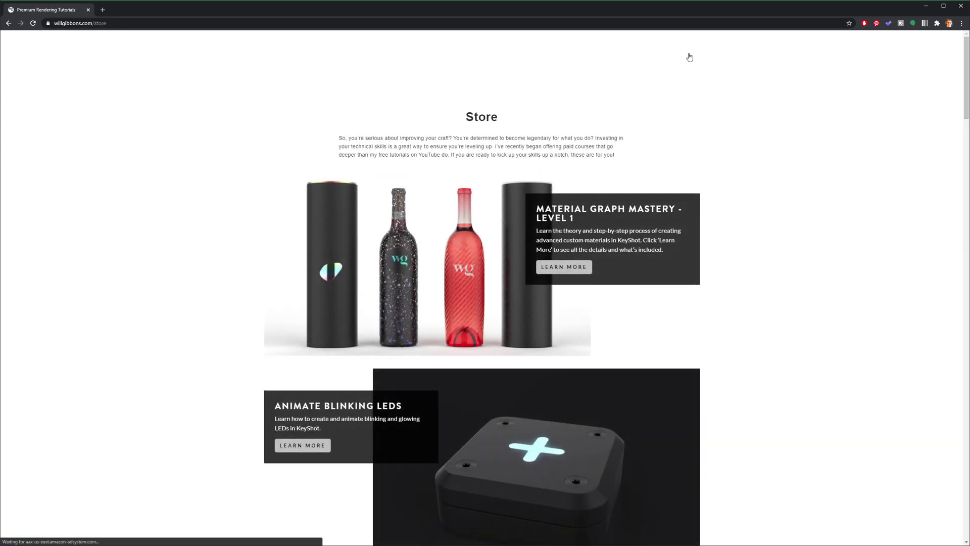
scroll(718, 159, down, 10)
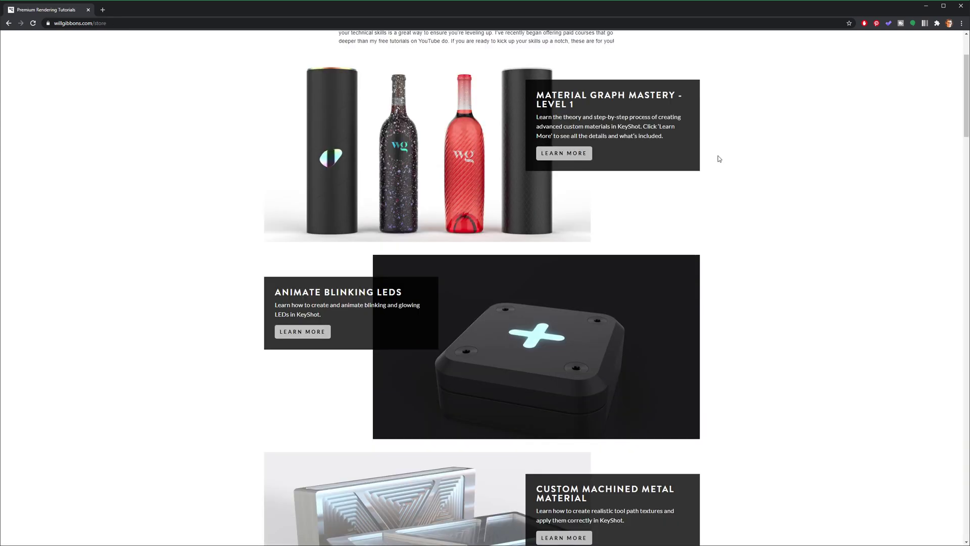
scroll(718, 160, down, 20)
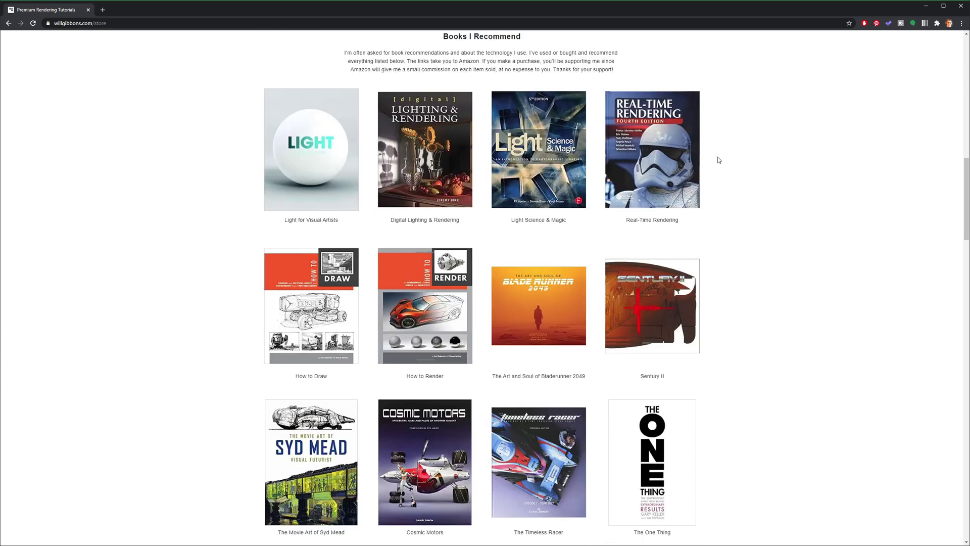
scroll(719, 160, down, 12)
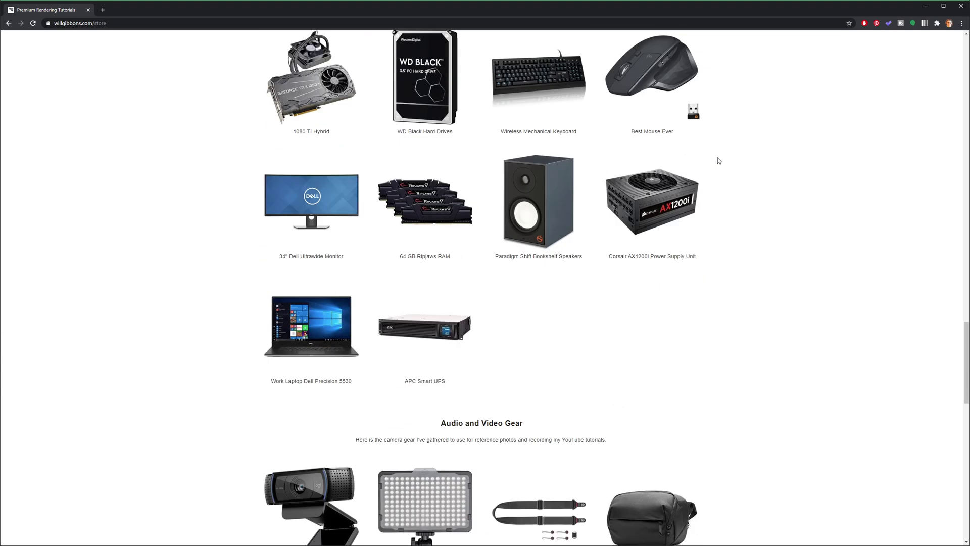
scroll(719, 161, down, 4)
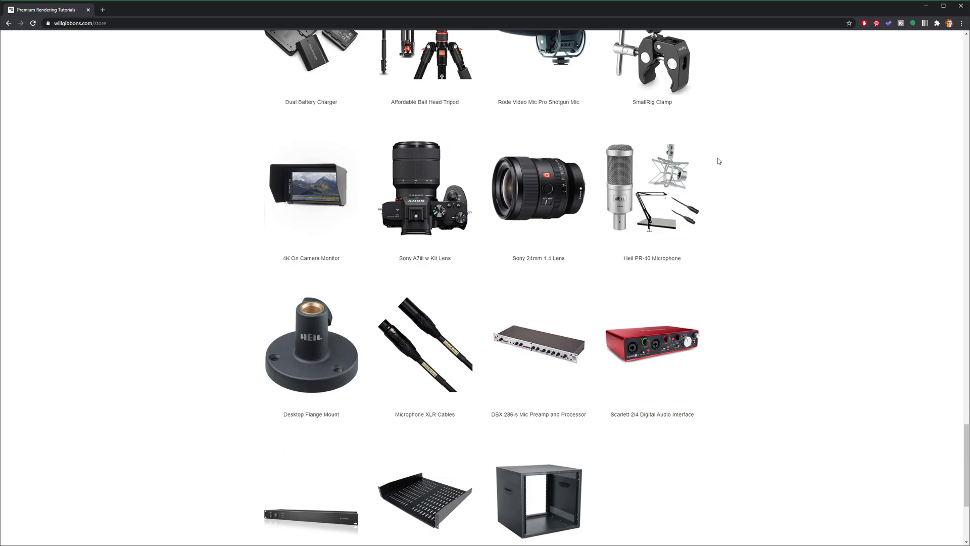
scroll(719, 161, up, 10)
scroll(718, 161, up, 20)
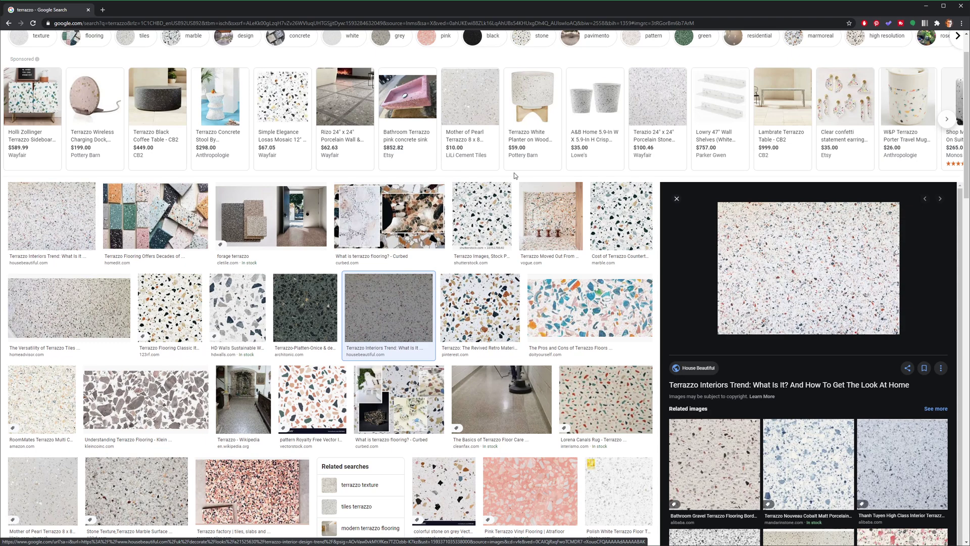
Examine terrazzo reference images in the image search, including the HD Walls pattern, the Lorena Canals rug and the Homedit tile samples.
click(237, 300)
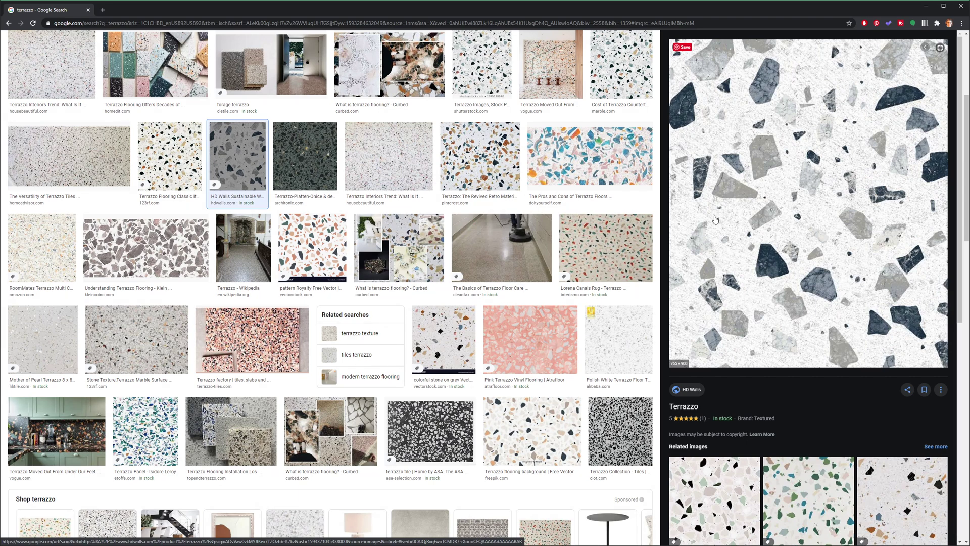
click(604, 245)
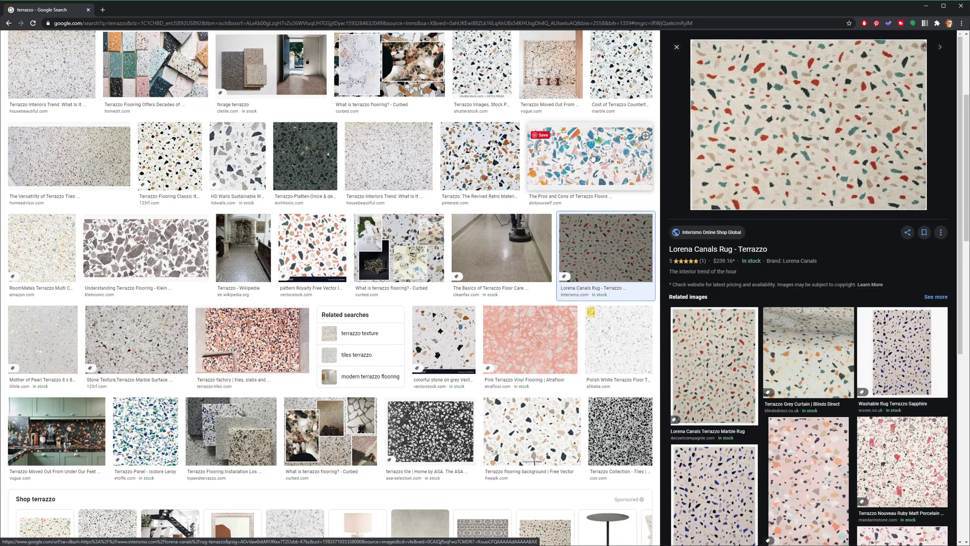
click(237, 157)
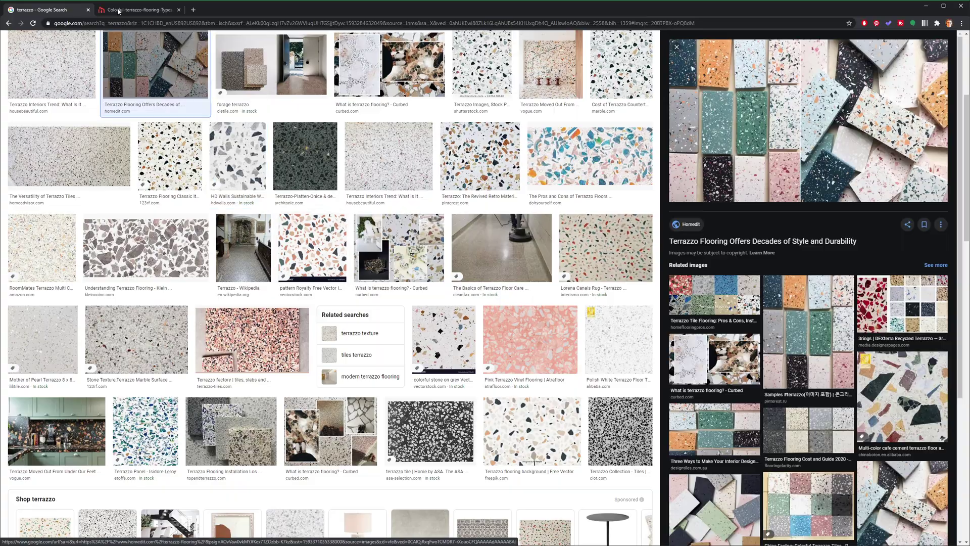
click(118, 11)
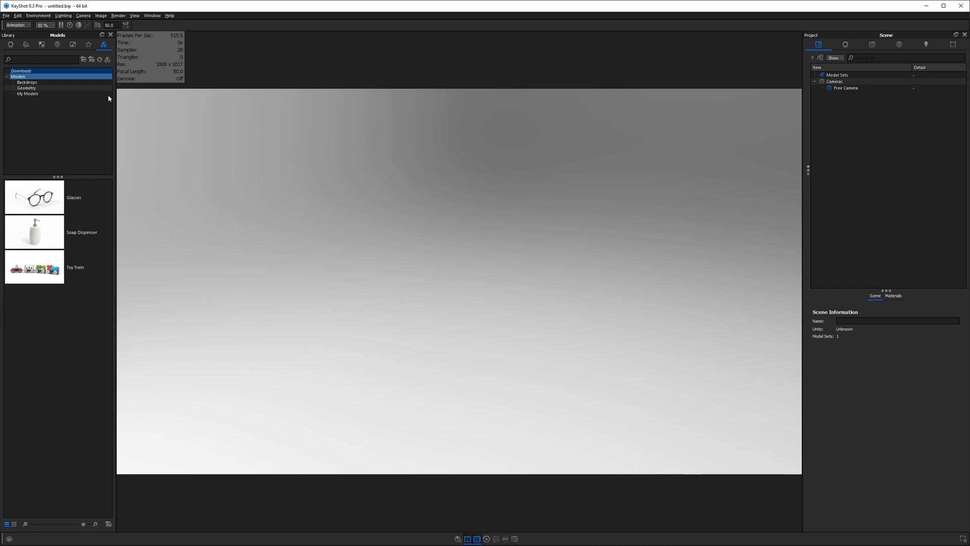
Switch to KeyShot and browse the Cloud Library models for the Soap Dispenser.
click(56, 226)
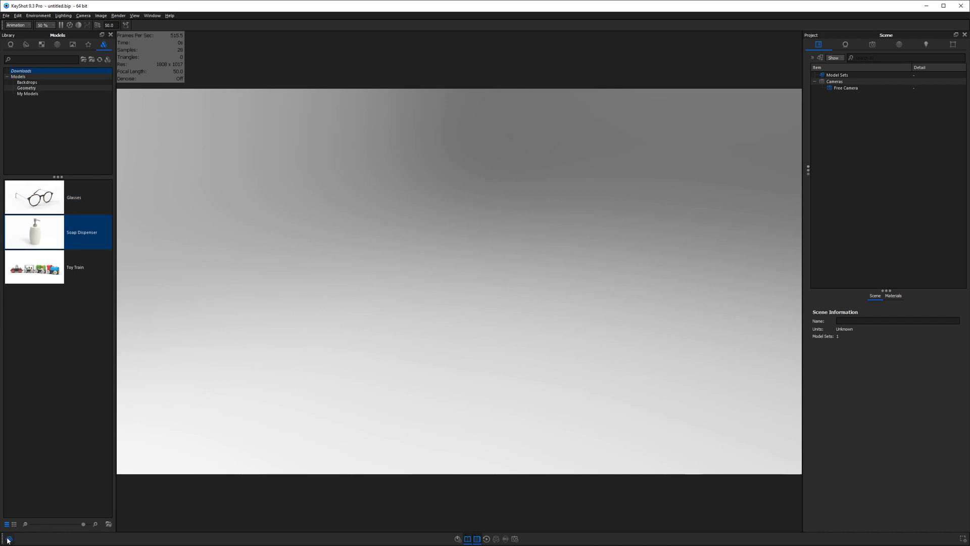
click(8, 539)
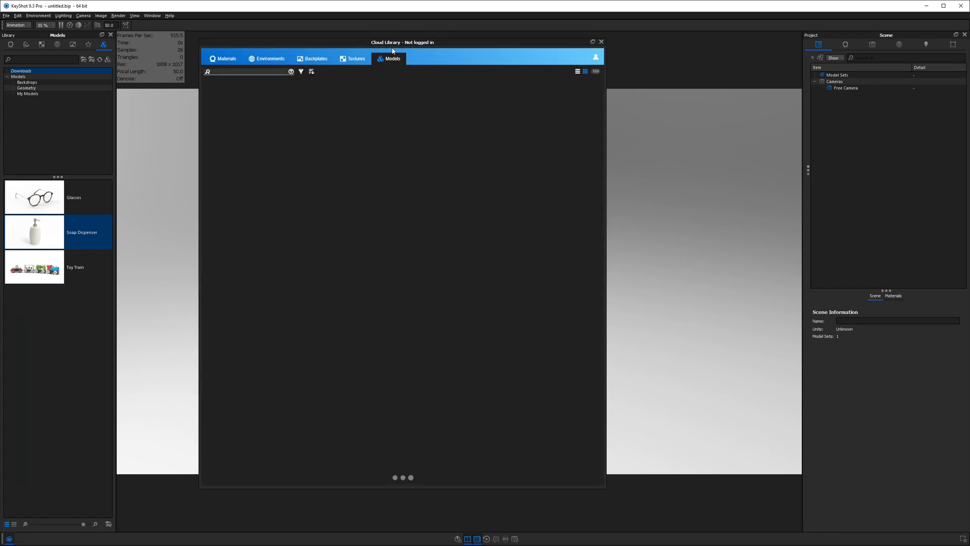
scroll(382, 305, down, 2)
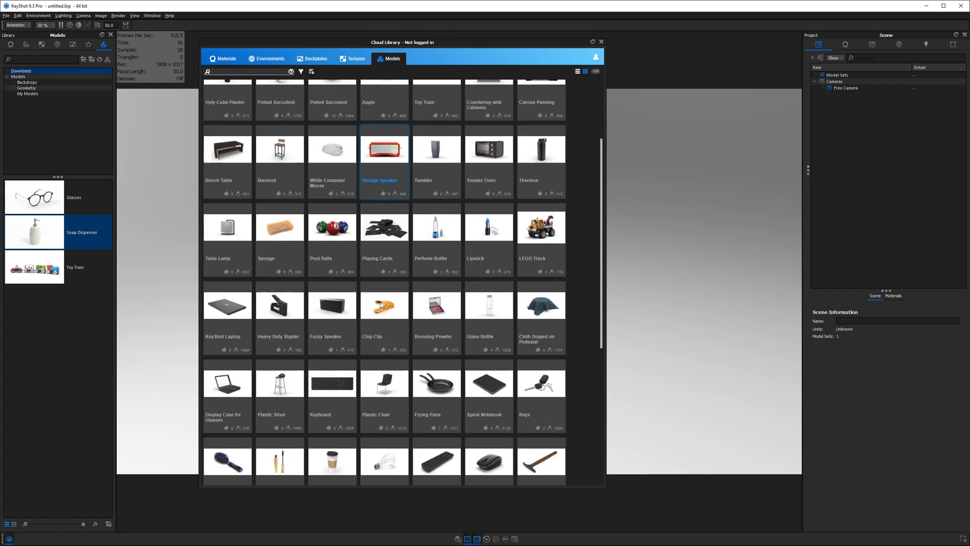
scroll(382, 305, down, 4)
scroll(440, 260, down, 5)
click(286, 273)
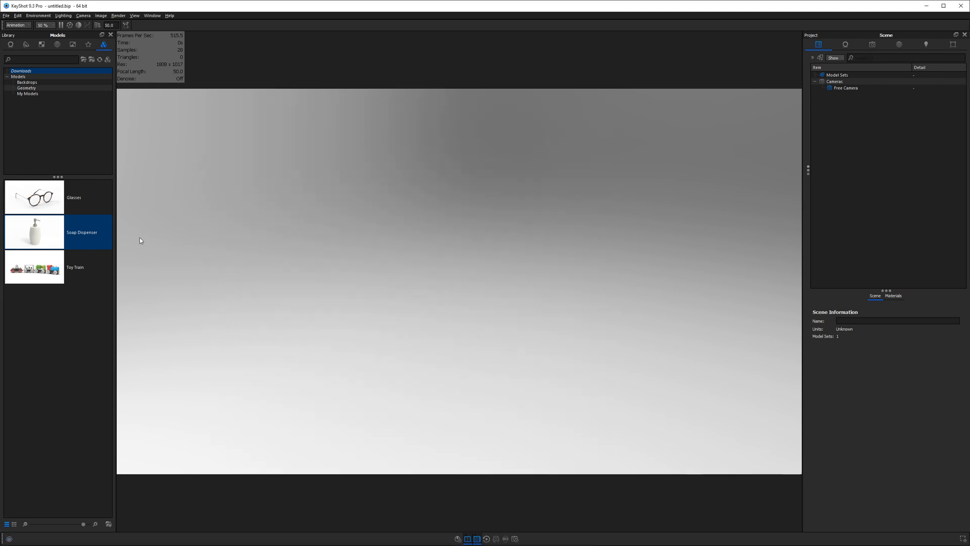
Add the Soap Dispenser model from the library to the empty scene and accept its placement.
drag(48, 230, 289, 226)
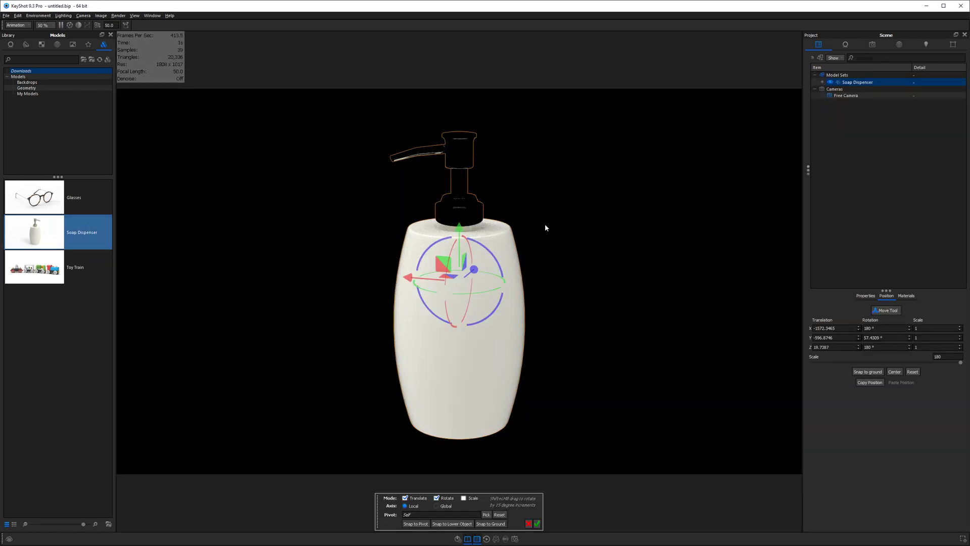
scroll(570, 241, down, 10)
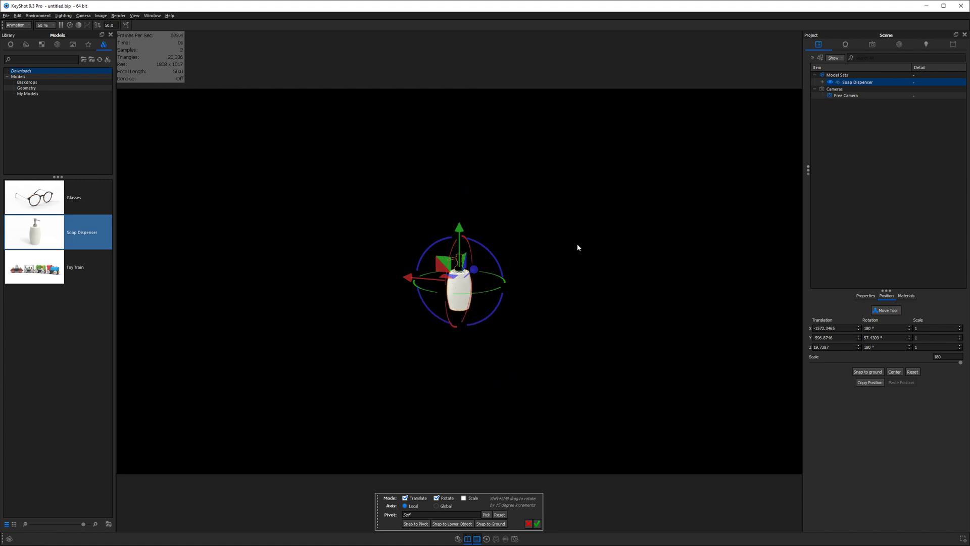
scroll(577, 246, down, 5)
middle_drag(606, 284, 453, 211)
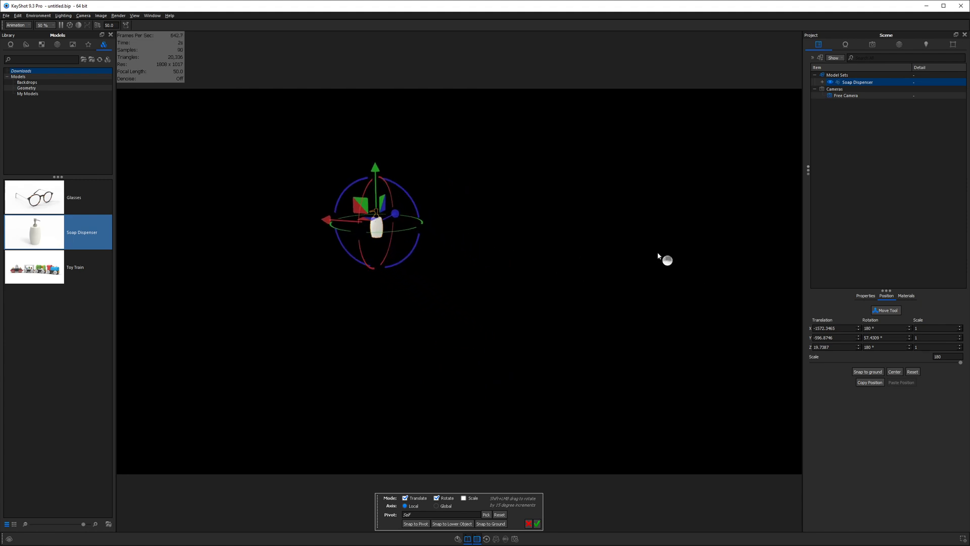
click(536, 524)
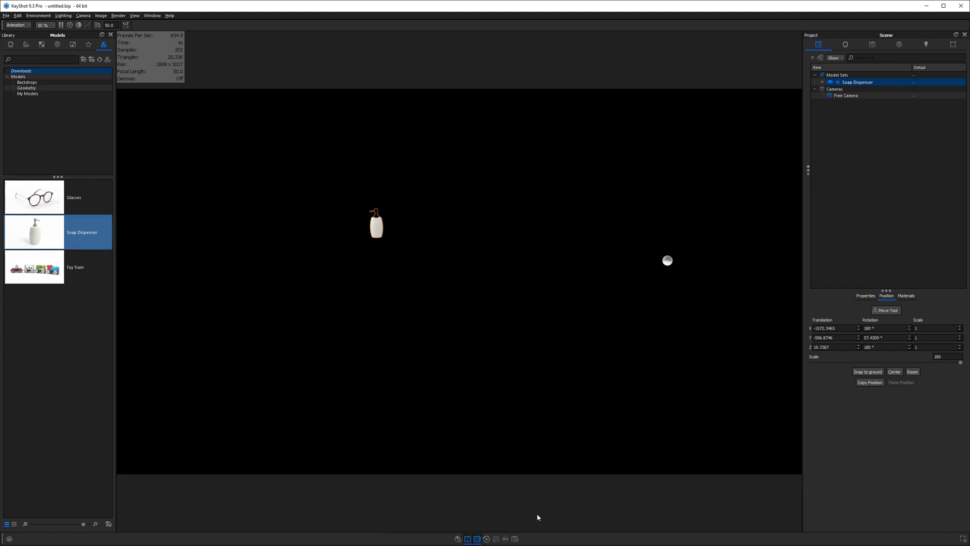
Add a cube primitive at the scene origin and accept its placement.
click(514, 305)
key(ctrl+1)
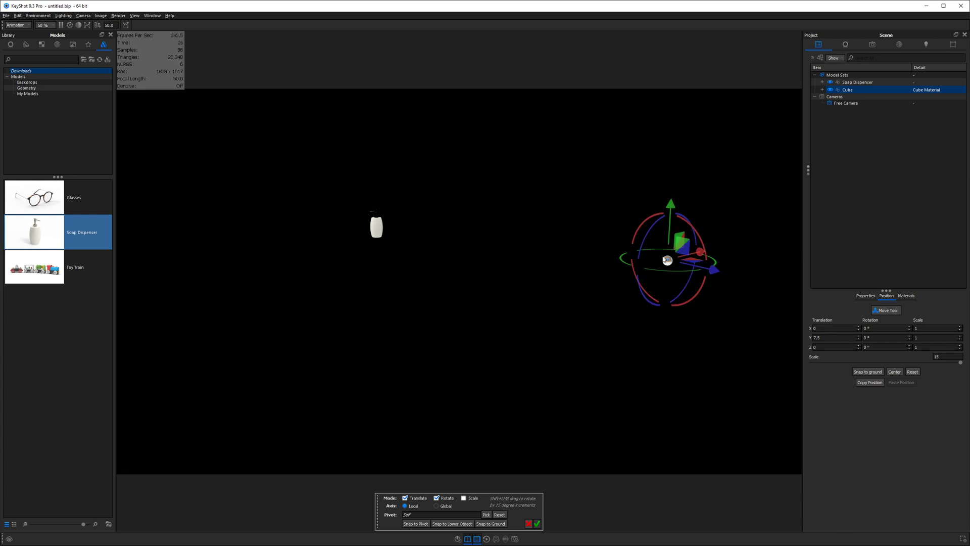
click(537, 523)
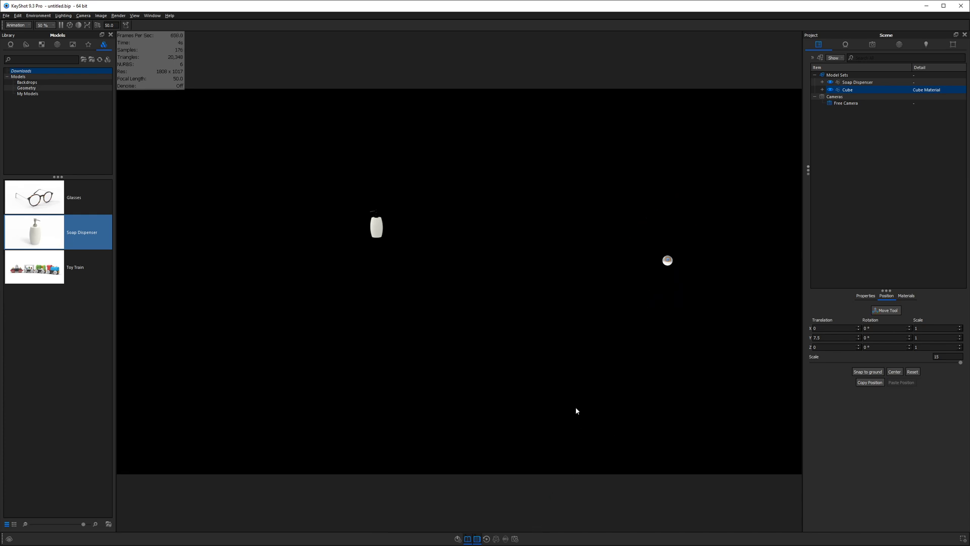
Move the Soap Dispenser to the scene origin by snapping it to the Cube as its pivot.
click(857, 84)
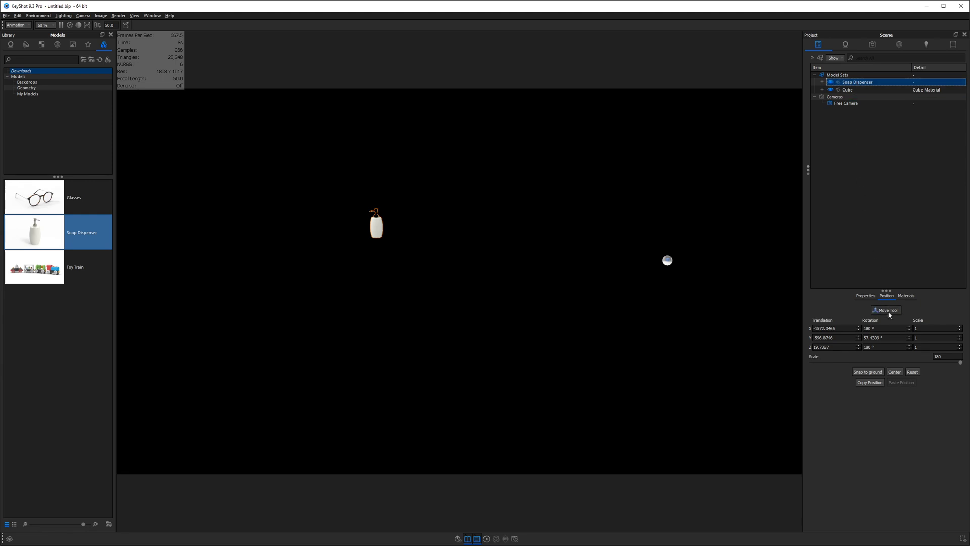
click(886, 310)
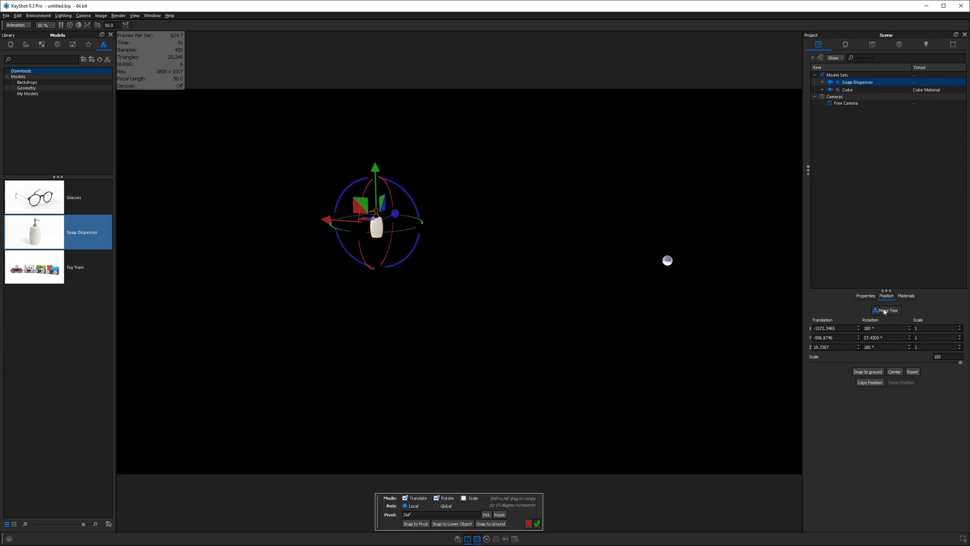
click(486, 515)
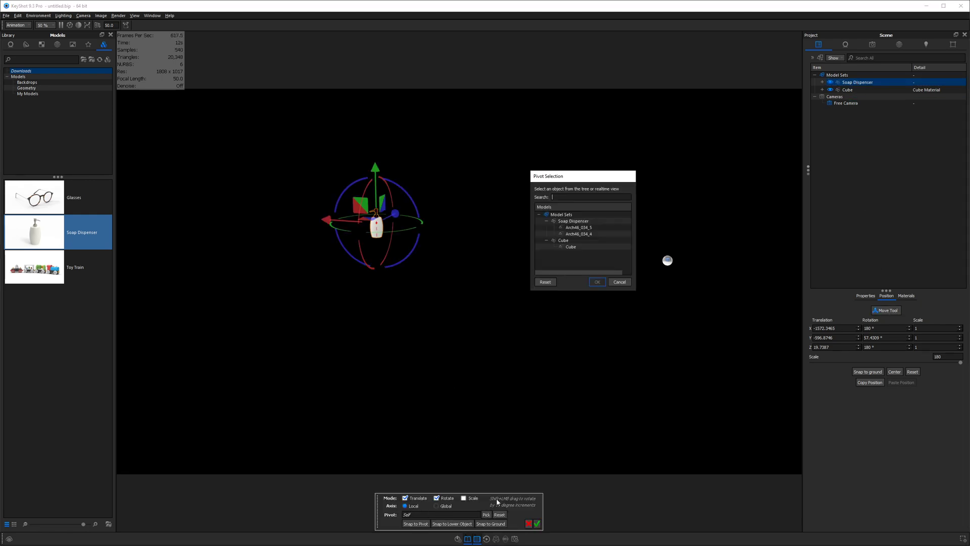
click(580, 246)
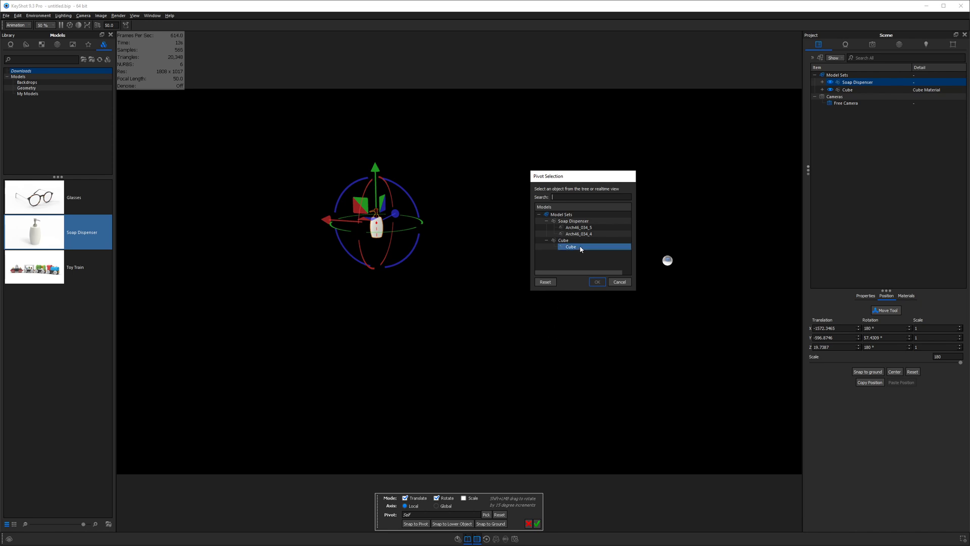
click(606, 283)
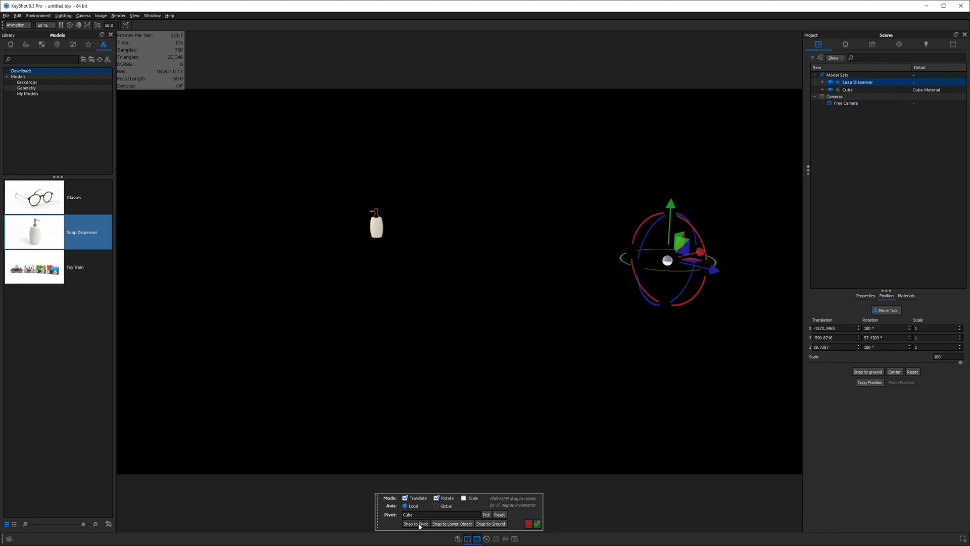
click(416, 524)
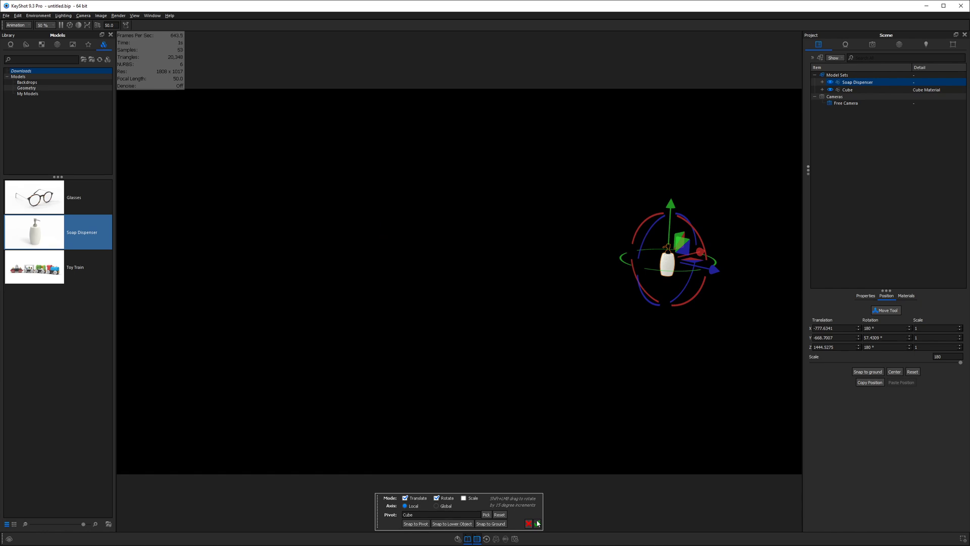
click(537, 523)
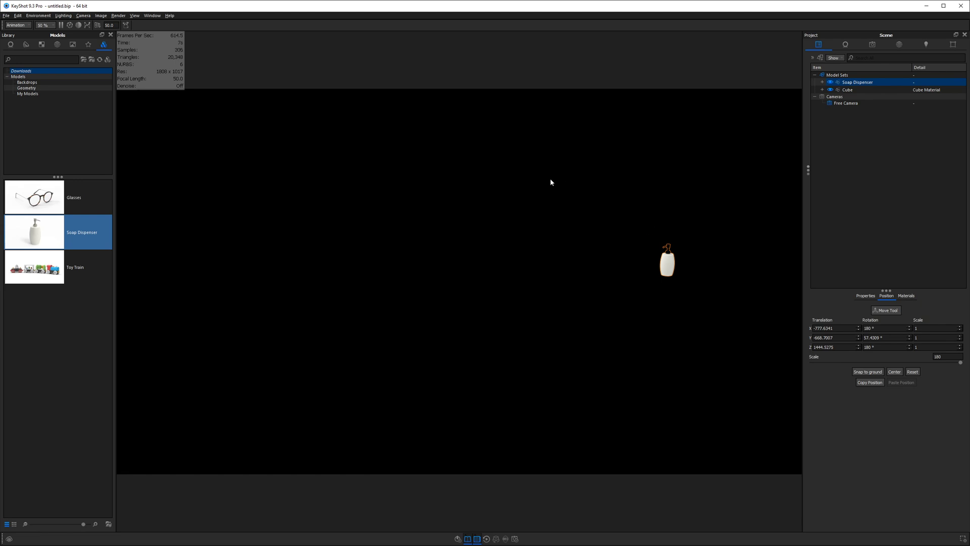
Center the camera view on the Soap Dispenser and hide the Cube.
key(c)
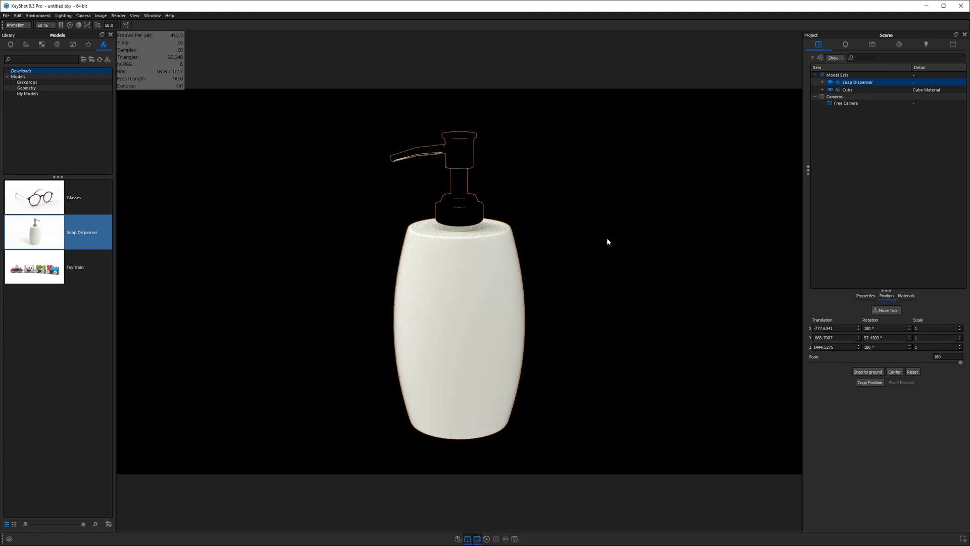
click(829, 89)
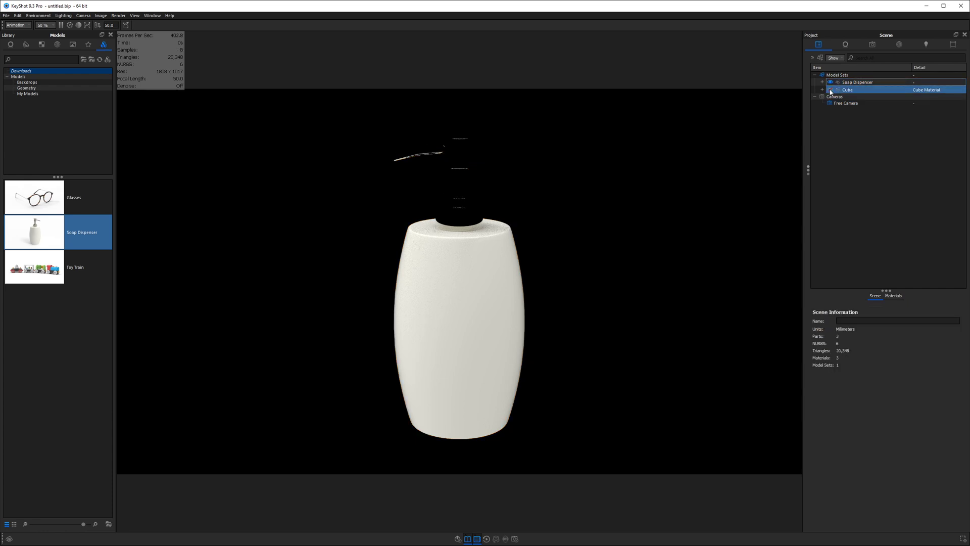
Set both the environment size and the ground size to 2000 mm.
click(897, 43)
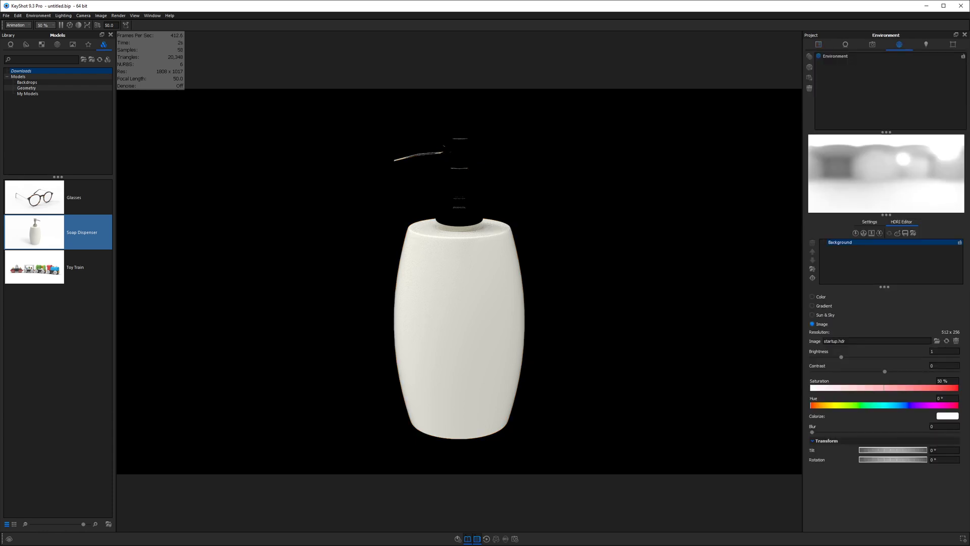
click(866, 222)
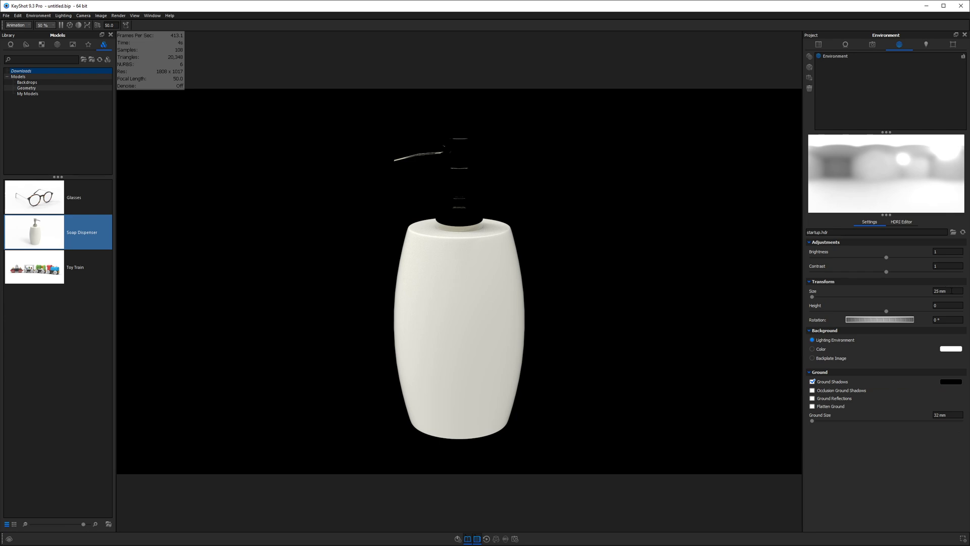
click(952, 291)
text(2000)
key(Return)
click(949, 415)
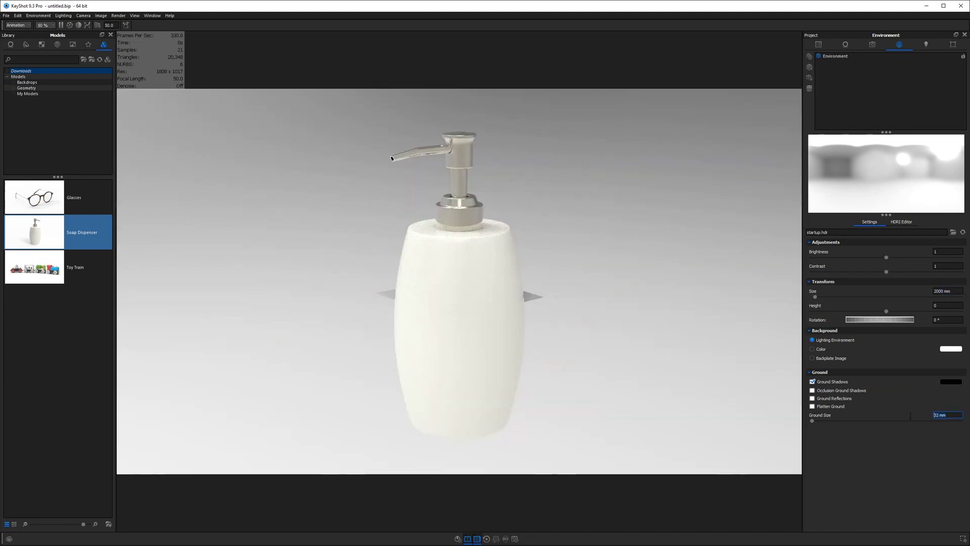
text(2000)
key(Return)
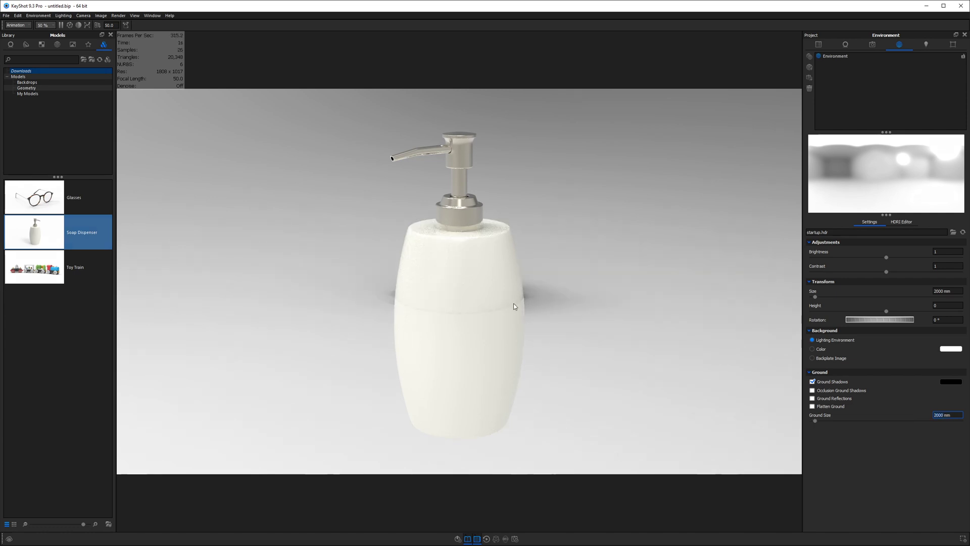
Select only the Soap Dispenser model set and snap it to the ground.
click(819, 44)
click(857, 81)
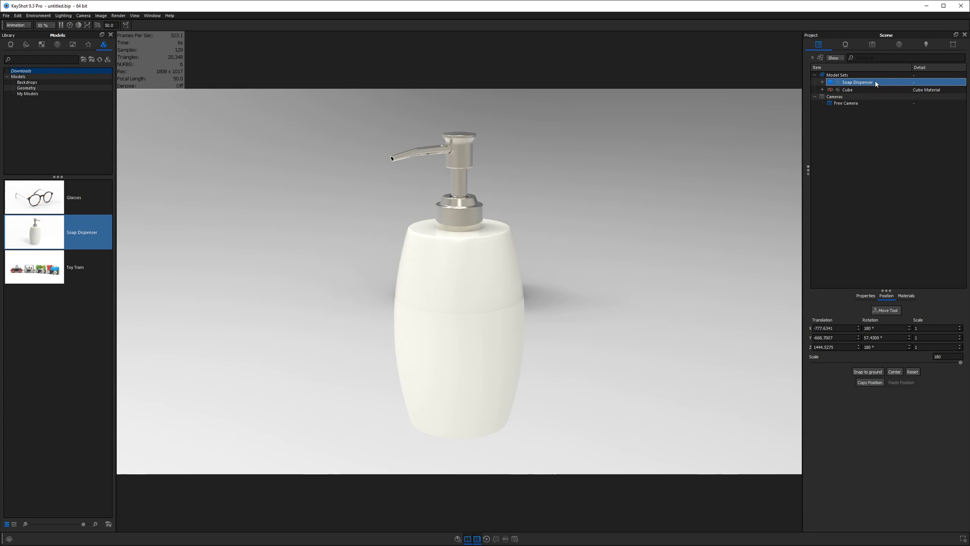
shift+click(847, 90)
ctrl+click(874, 90)
click(867, 371)
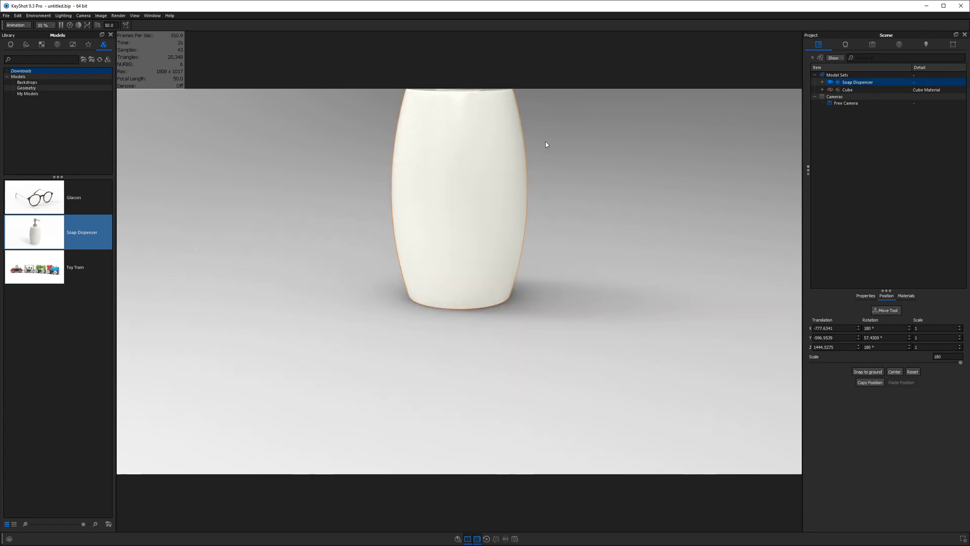
Frame the whole Soap Dispenser off-center in the left part of the camera view, turned slightly.
key(f)
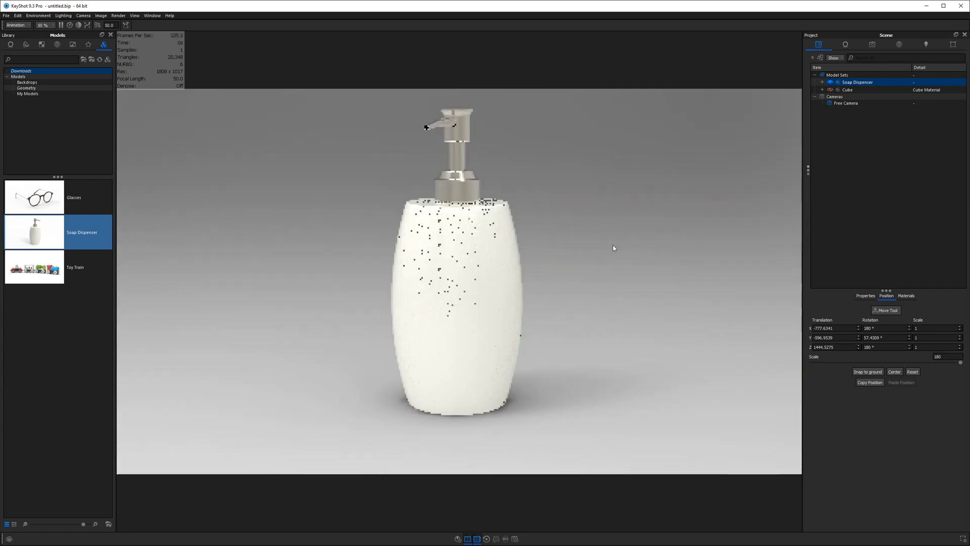
drag(613, 245, 325, 255)
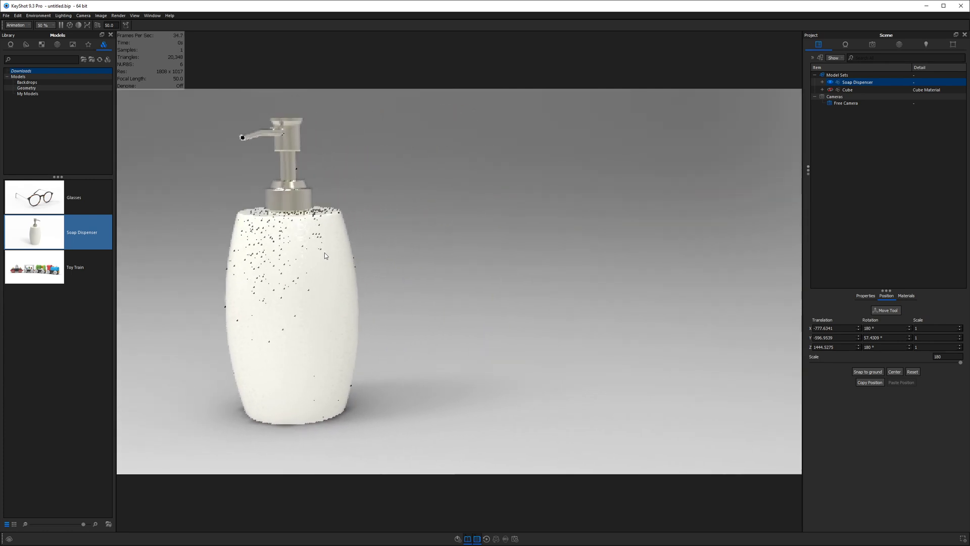
drag(474, 232, 518, 232)
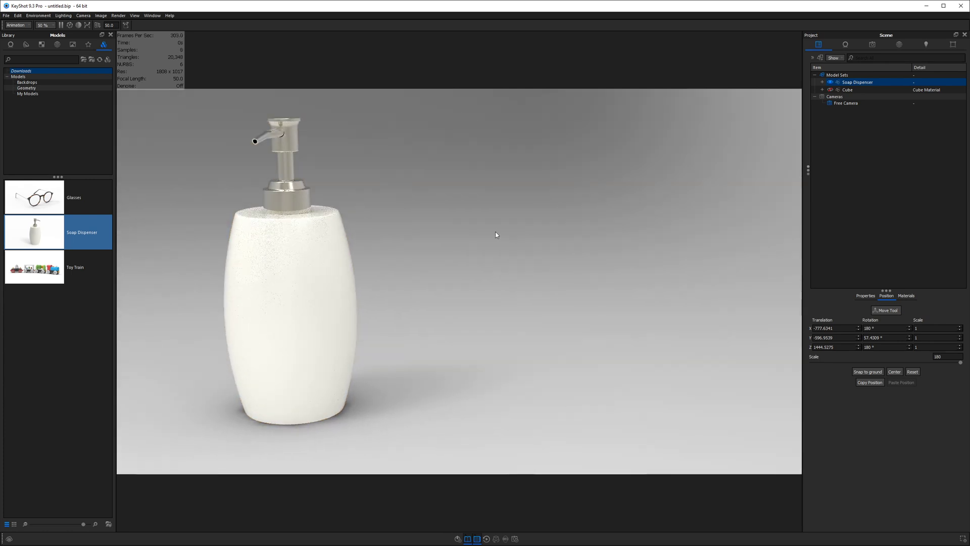
Light the scene with the 3 Panels Straight 4K environment and switch the background to the plain white color.
click(900, 45)
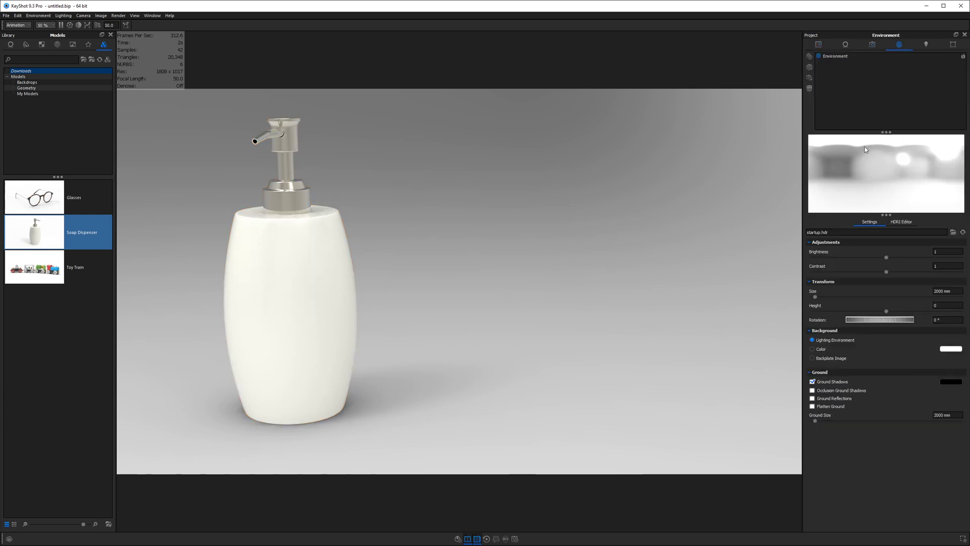
click(57, 46)
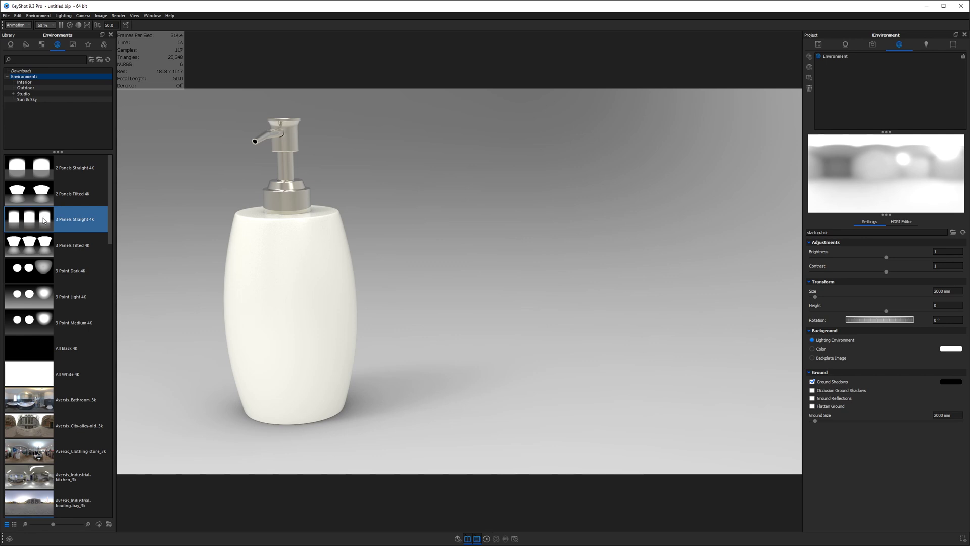
drag(44, 220, 339, 227)
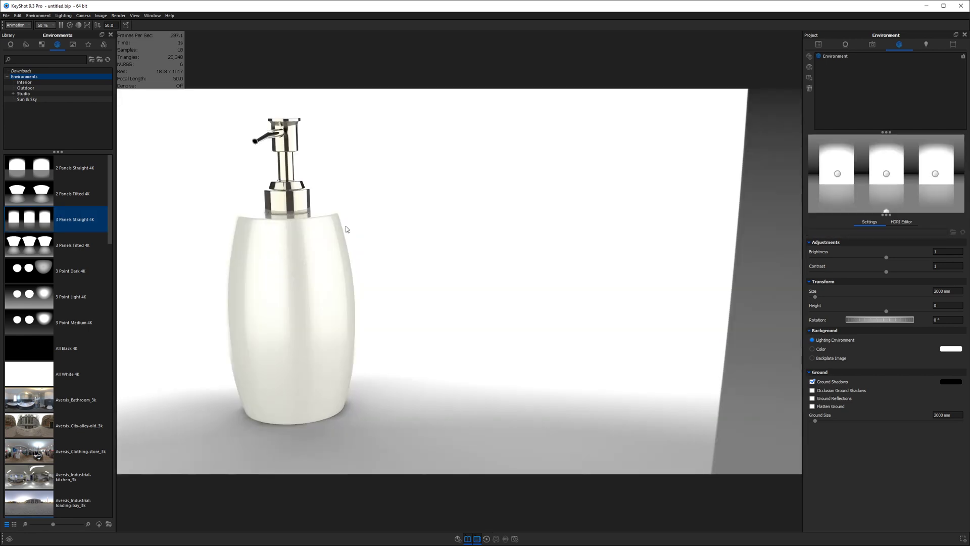
key(c)
drag(396, 227, 398, 221)
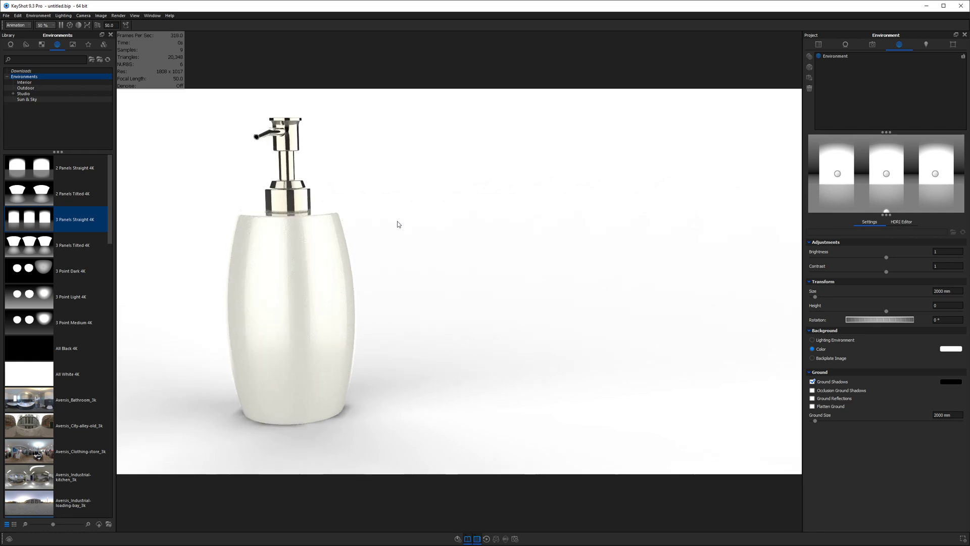
middle_drag(394, 222, 386, 224)
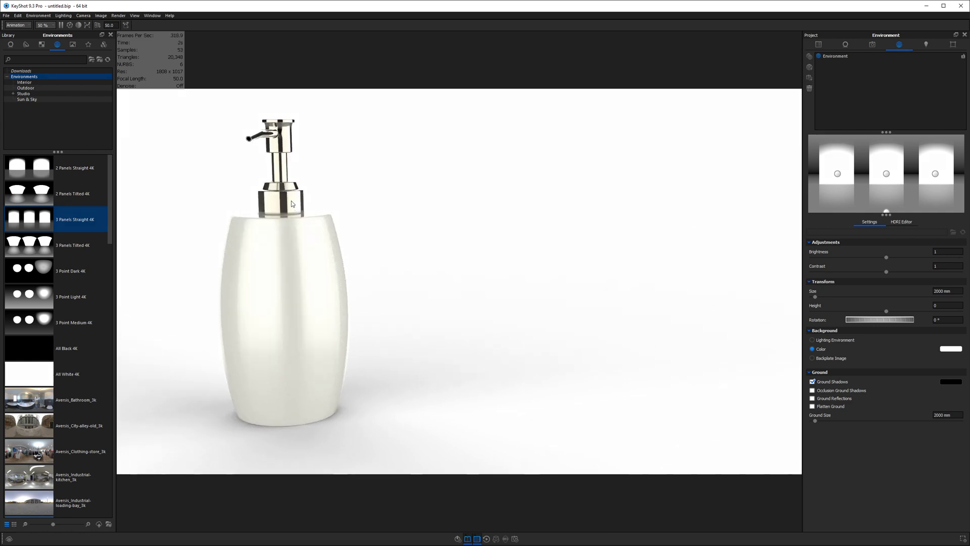
Isolate the bottle body and open its Paint Metallic Cream material in an enlarged Material Graph.
key(s)
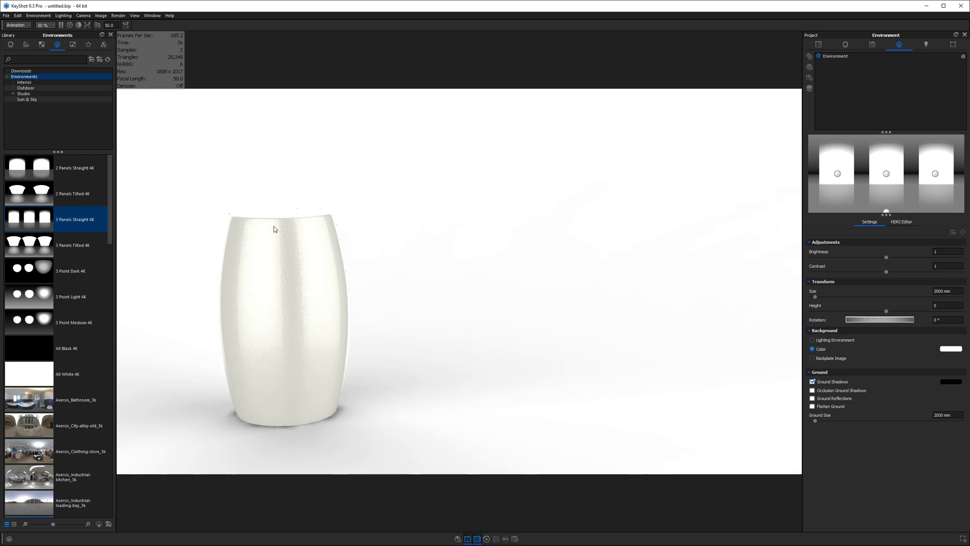
double_click(283, 269)
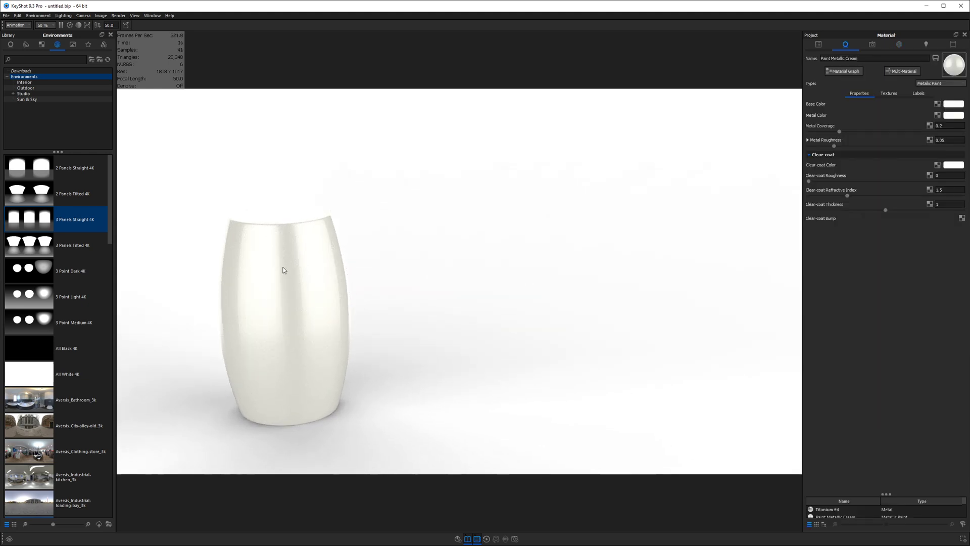
click(844, 72)
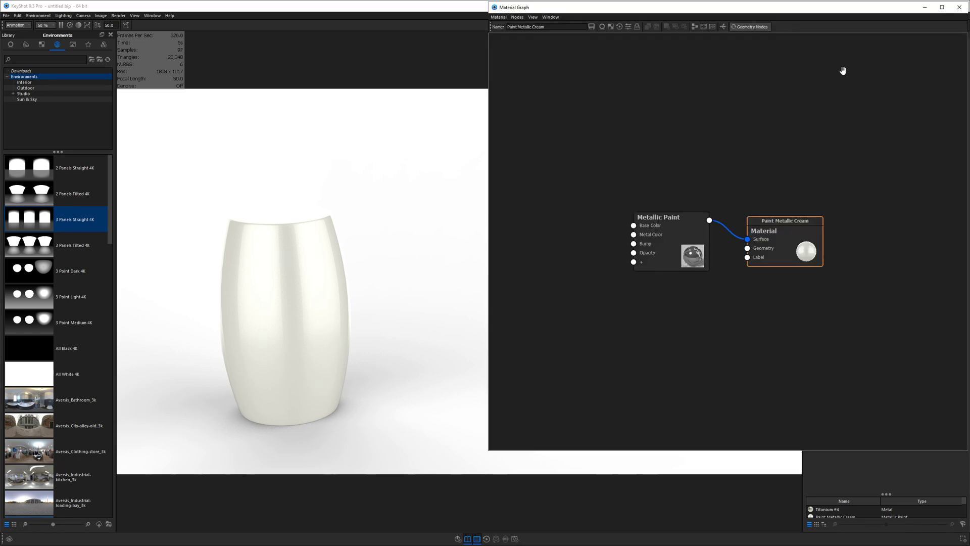
drag(489, 450, 421, 514)
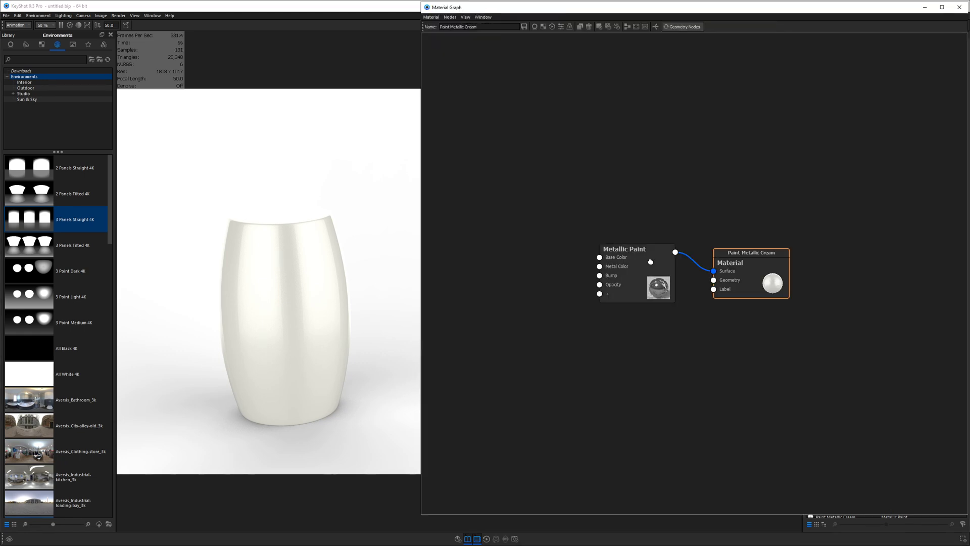
Change the Metallic Paint surface node to the Plastic material type and set its Diffuse color to red.
double_click(650, 261)
click(931, 60)
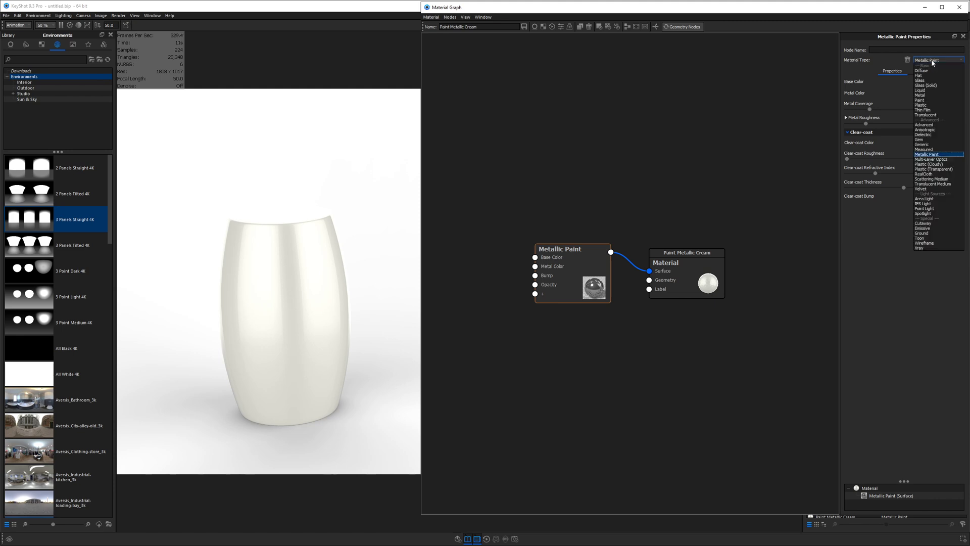
click(920, 105)
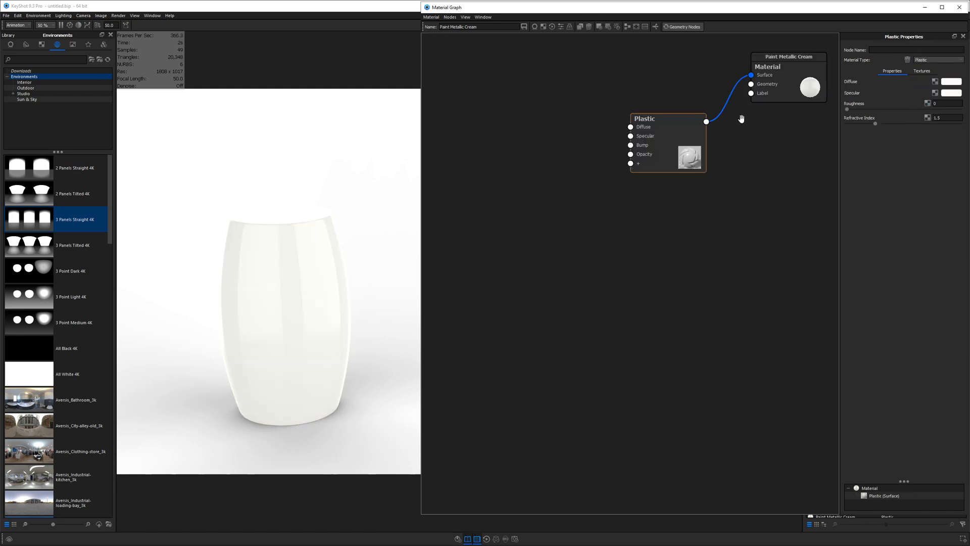
click(951, 82)
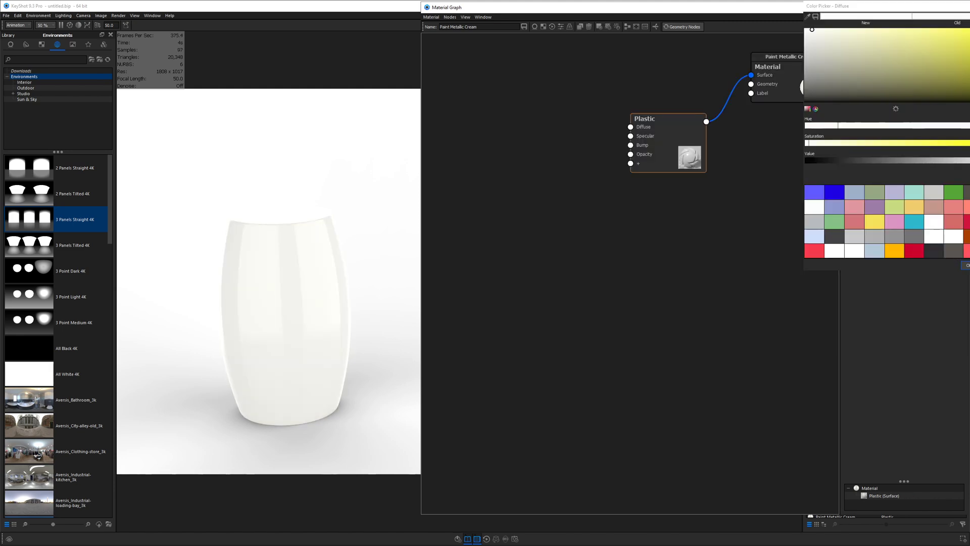
click(966, 250)
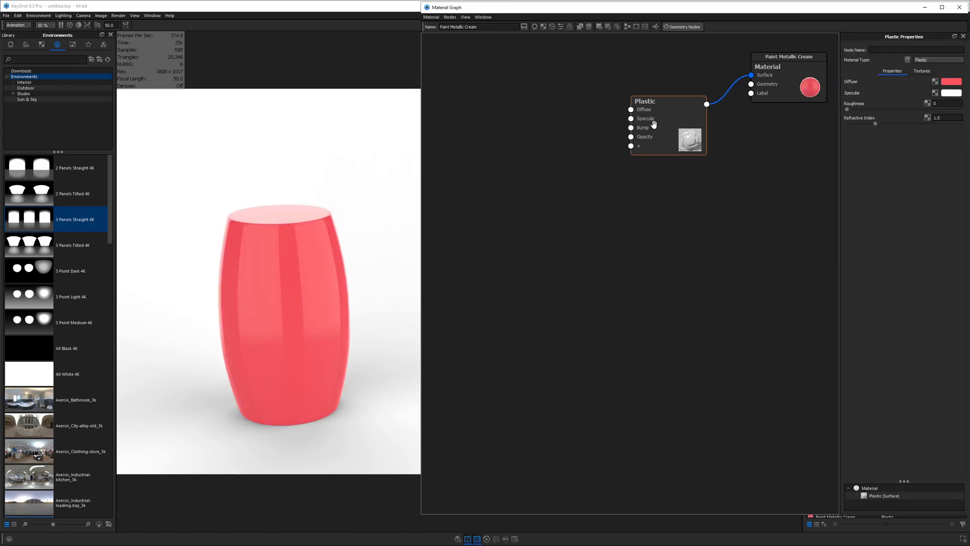
Duplicate the Plastic node three times and arrange the copies in a column below the original.
right_click(653, 123)
click(678, 137)
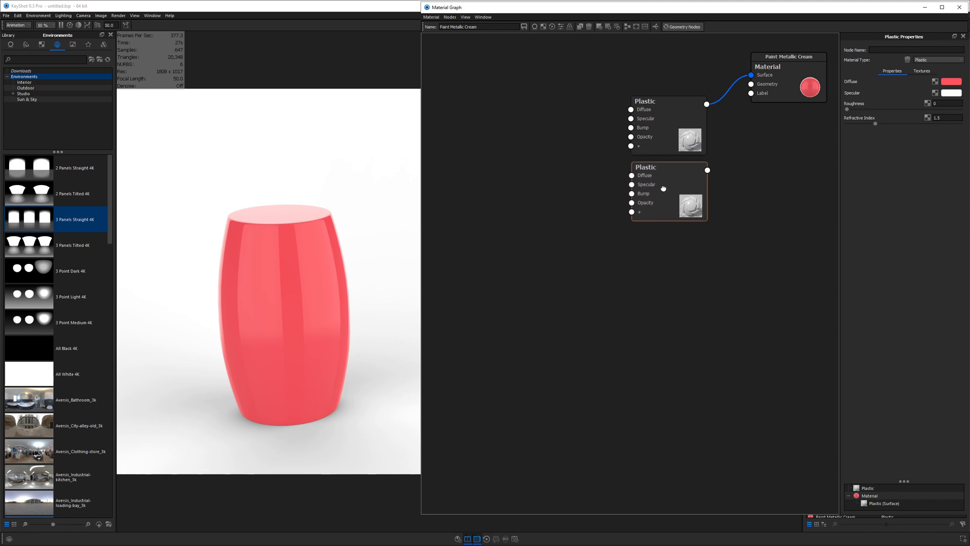
drag(663, 188, 662, 191)
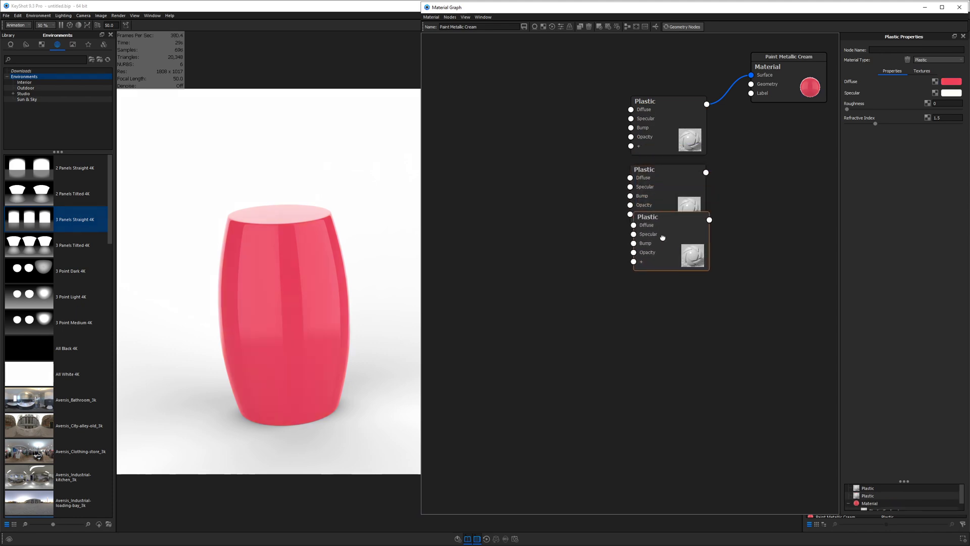
drag(662, 235, 659, 252)
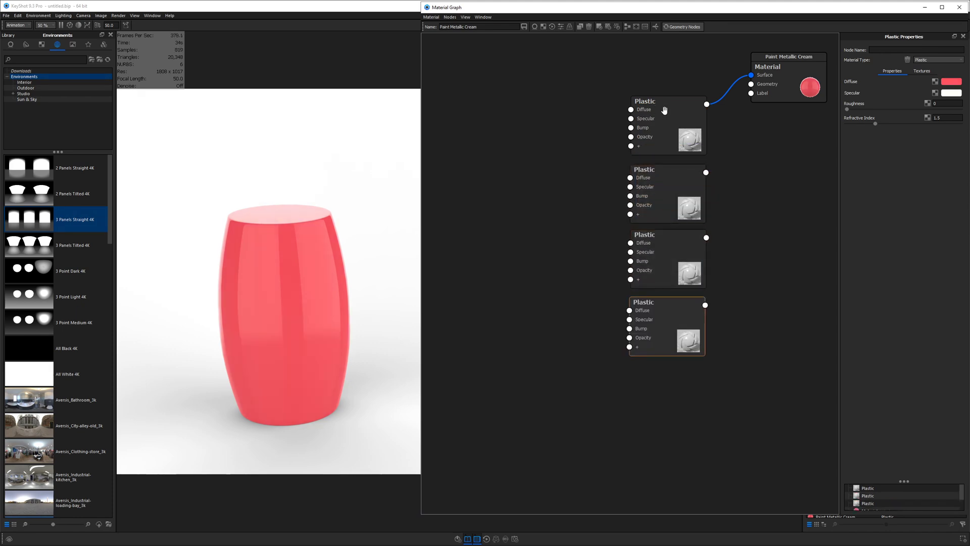
Name the connected Plastic node Base and the first copy below it Blue.
click(663, 111)
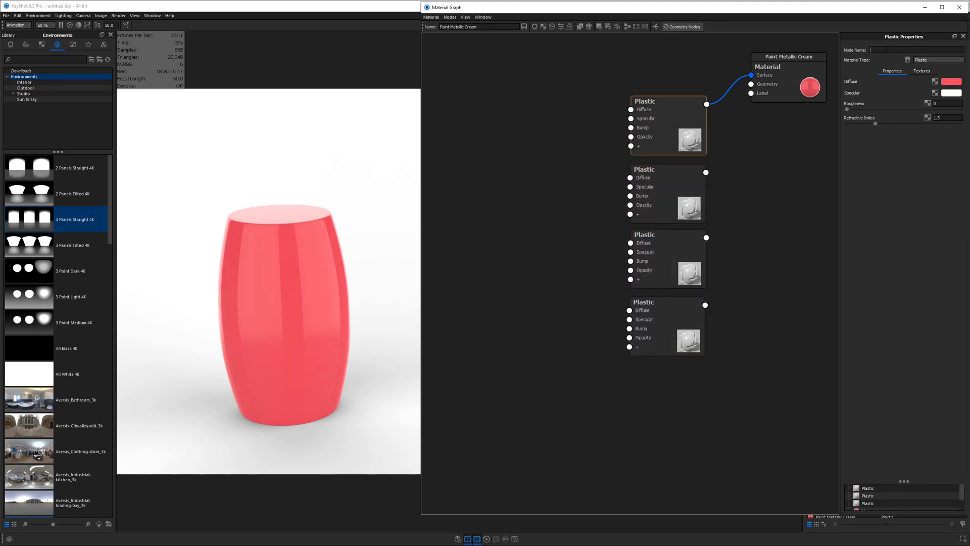
text(Base)
key(Return)
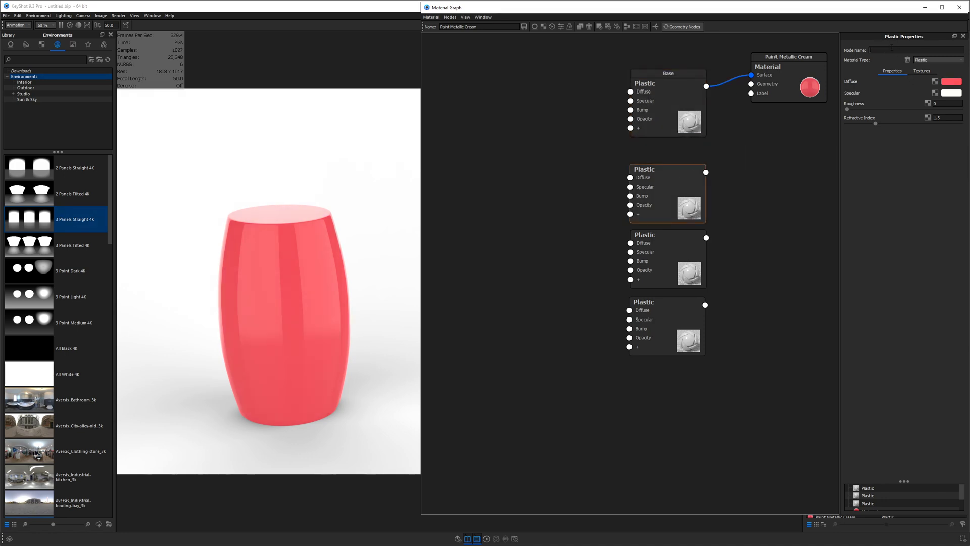
text(Blue)
key(Return)
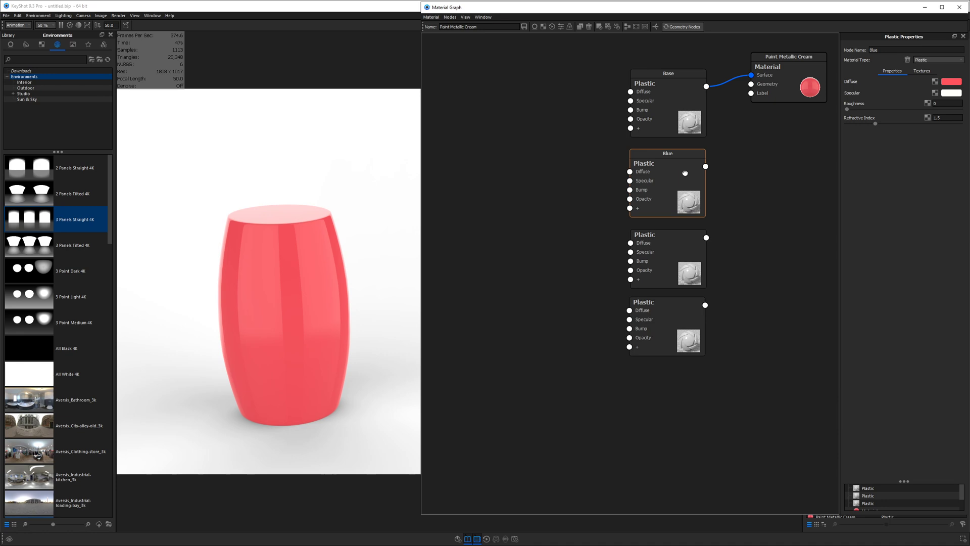
Set the Blue node's Diffuse color to dark blue and connect the node to the material as a label.
click(951, 82)
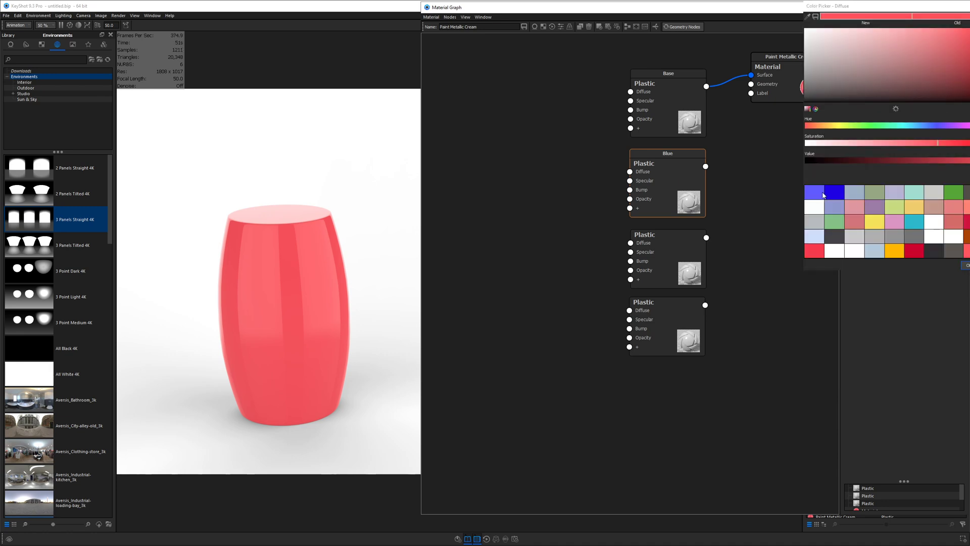
click(822, 196)
drag(705, 166, 750, 93)
drag(689, 119, 690, 106)
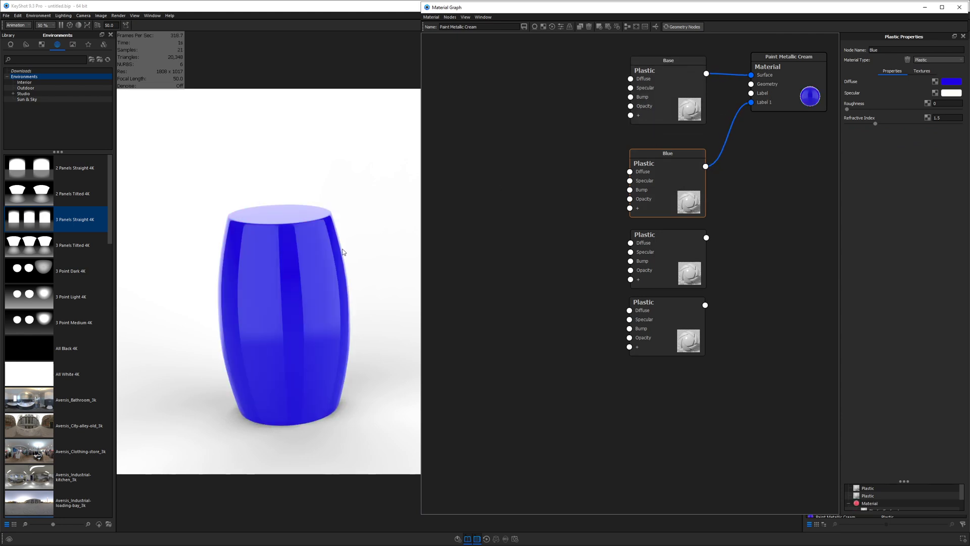
Add a Spots texture node, place it beside the Blue node and preview it on the bottle.
right_click(485, 117)
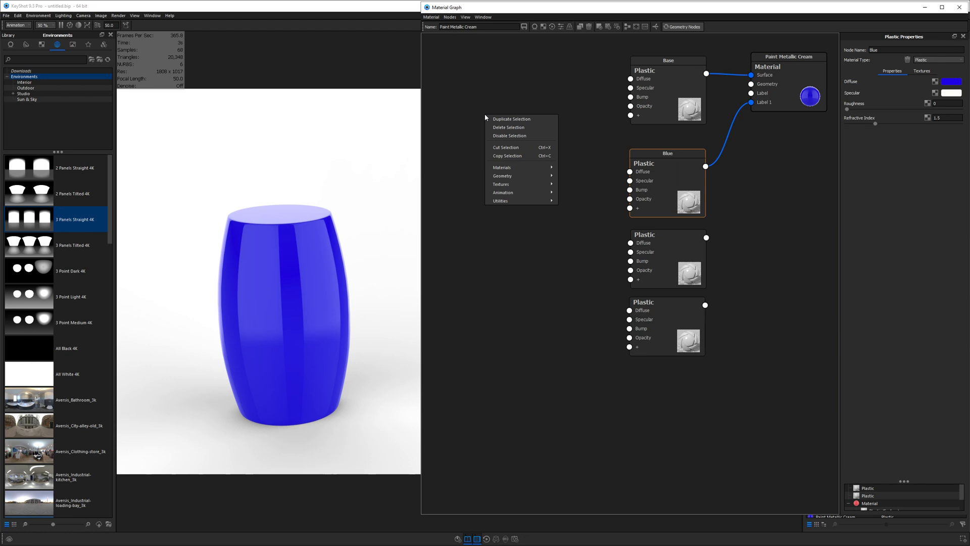
mouse_move(555, 188)
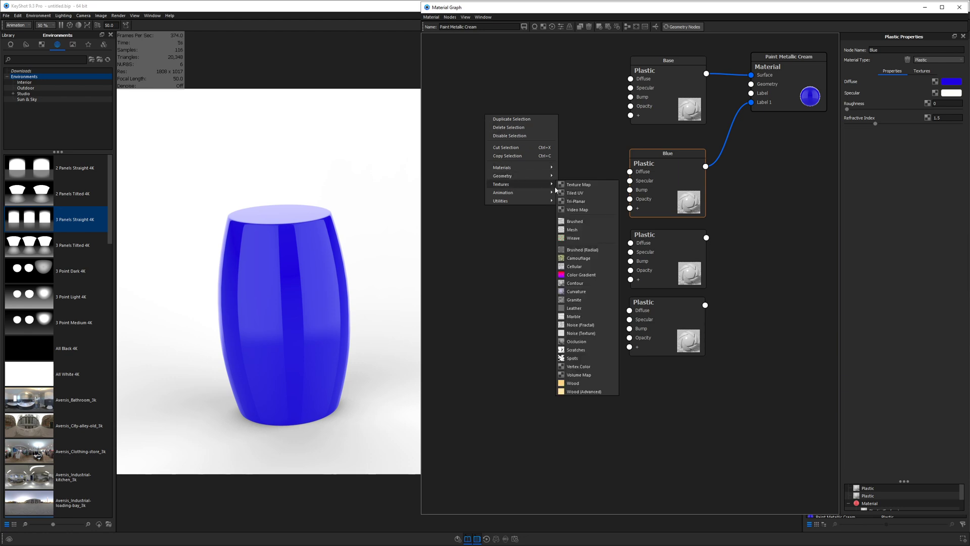
click(576, 357)
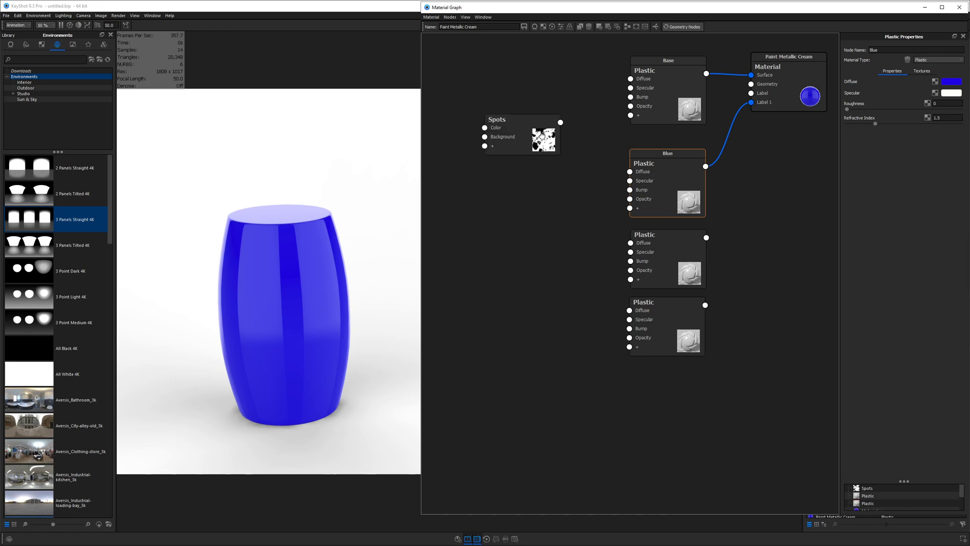
drag(516, 134, 564, 176)
key(c)
Set the cell type of the Spots texture to Diamond.
scroll(303, 258, up, 1)
middle_drag(303, 257, 332, 227)
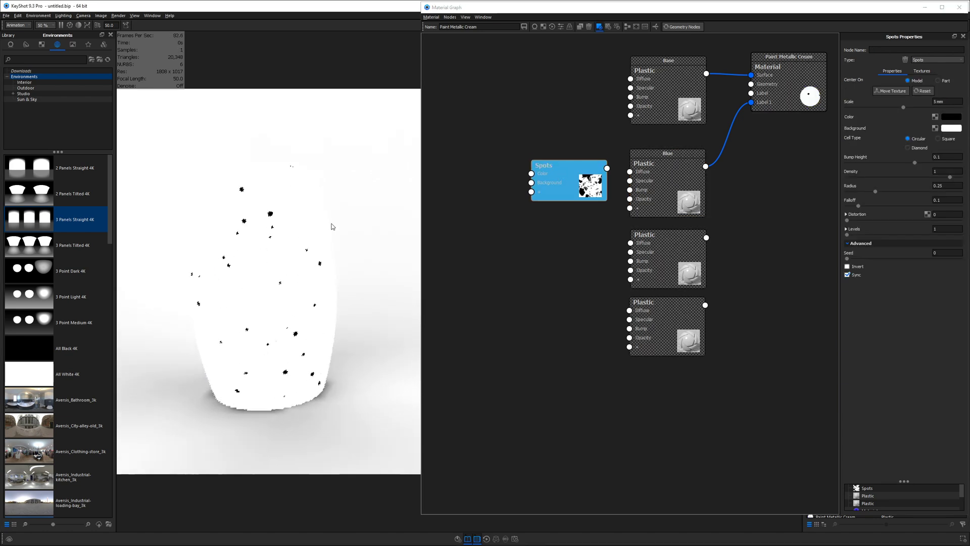
click(917, 150)
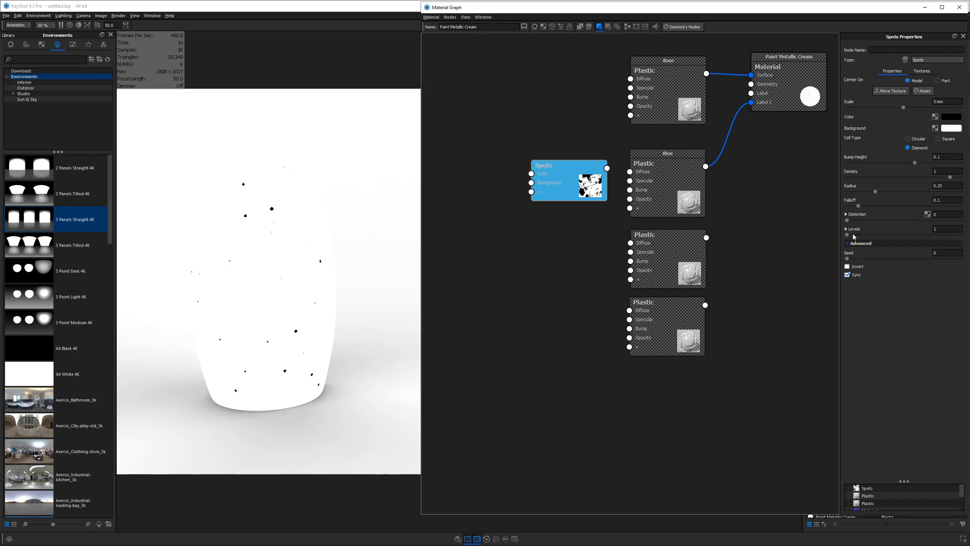
Set the Spots texture's Radius to about 0.589 and its Falloff to 0.01.
drag(876, 193, 915, 192)
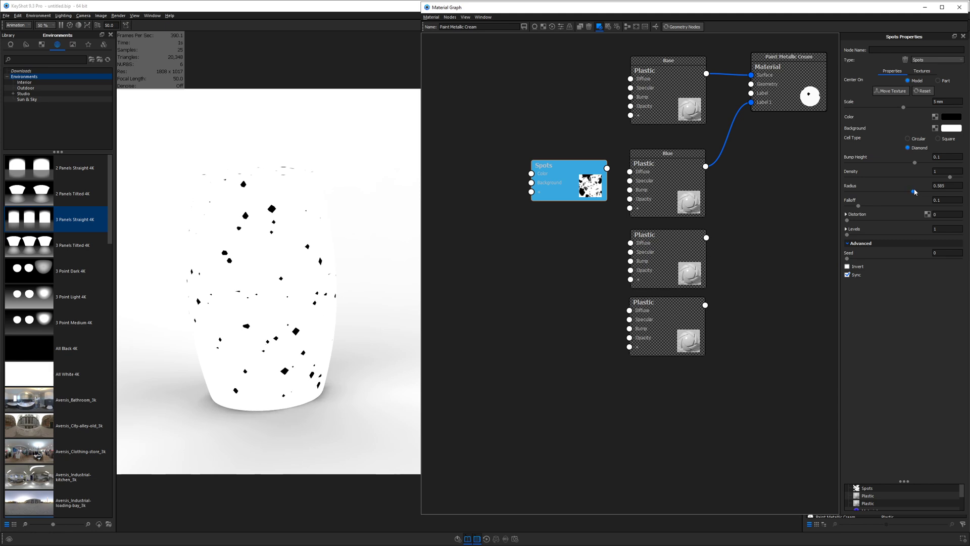
drag(858, 205, 912, 201)
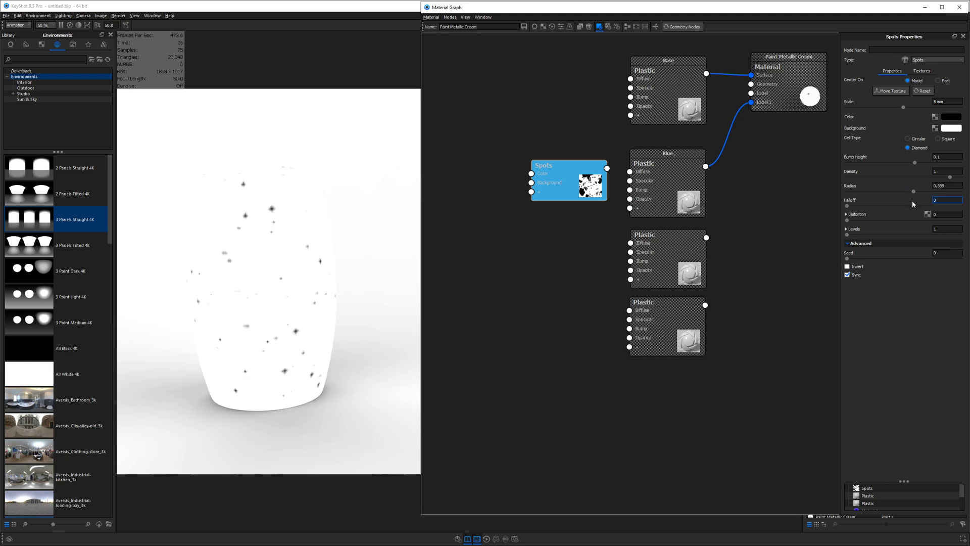
text(.01)
key(Return)
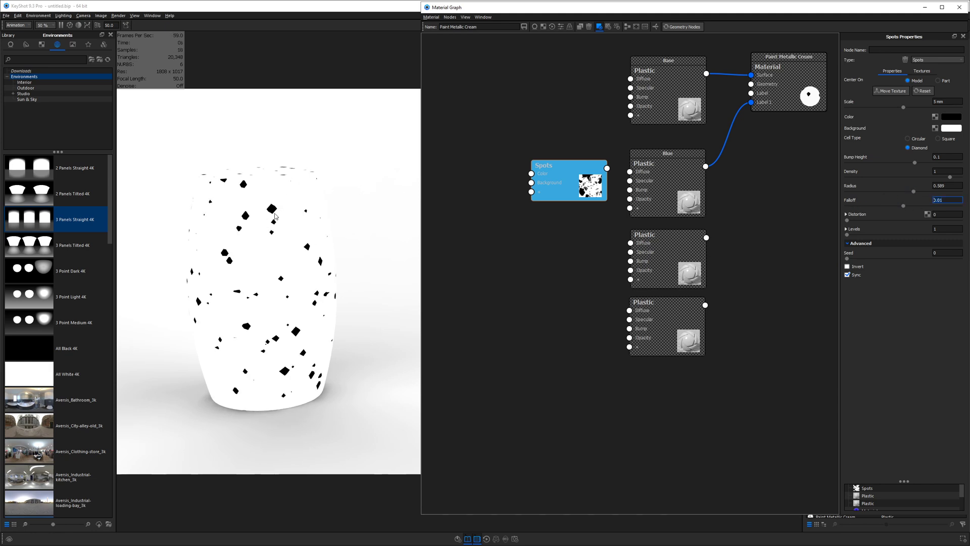
Set the Spots texture's Distortion to about 0.649, Level Scale to 1.2 and Levels to 2.
drag(847, 220, 920, 223)
click(846, 229)
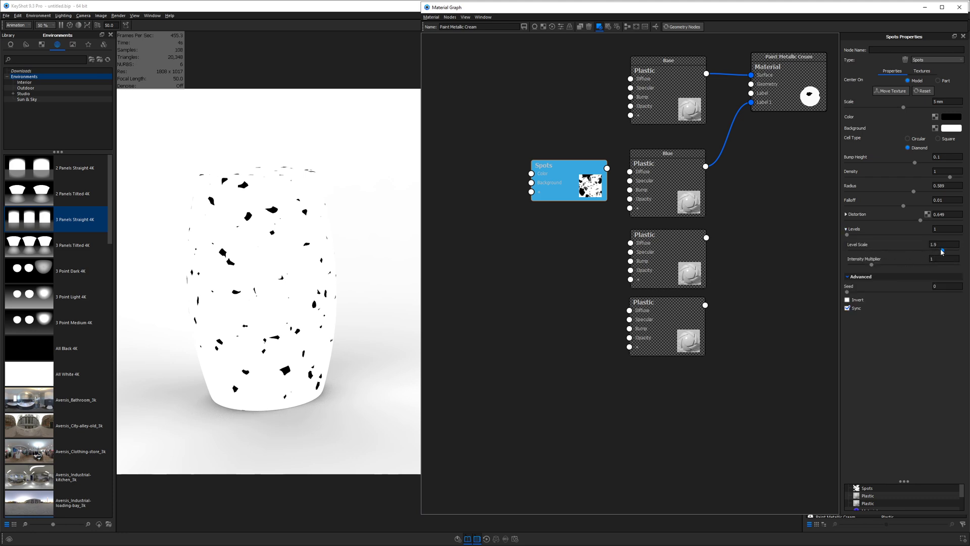
drag(942, 251, 909, 251)
click(847, 229)
click(947, 229)
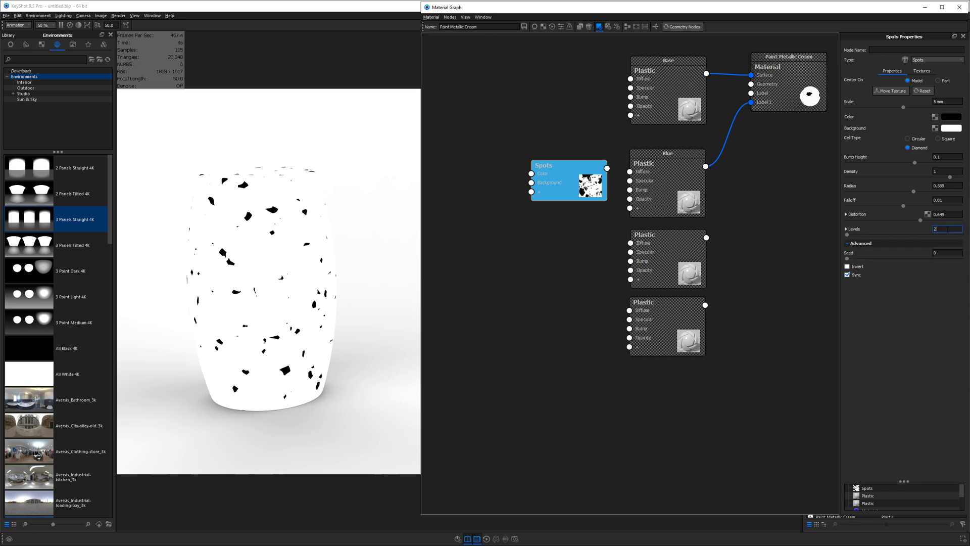
text(2)
key(Return)
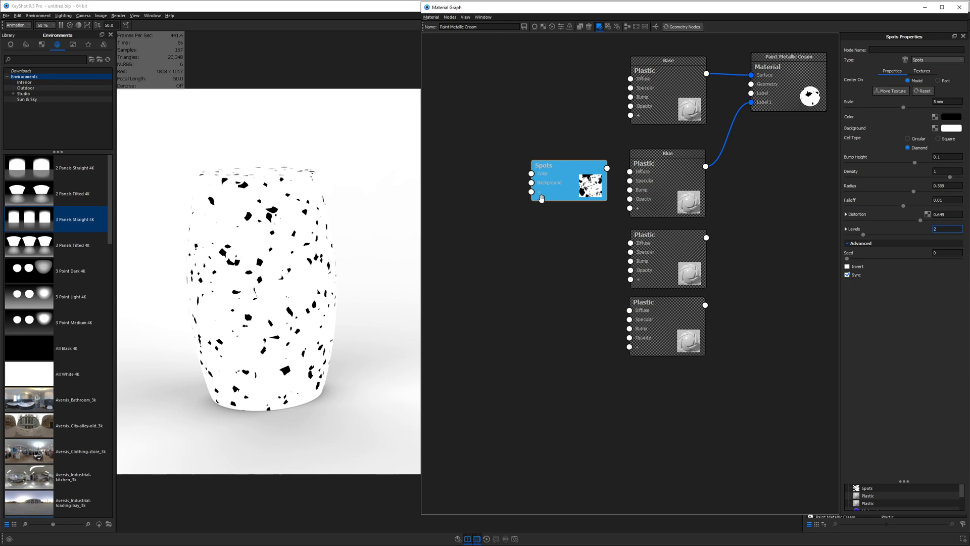
Reposition the Spots node slightly and connect its output to the Blue node's Opacity.
drag(540, 198, 527, 191)
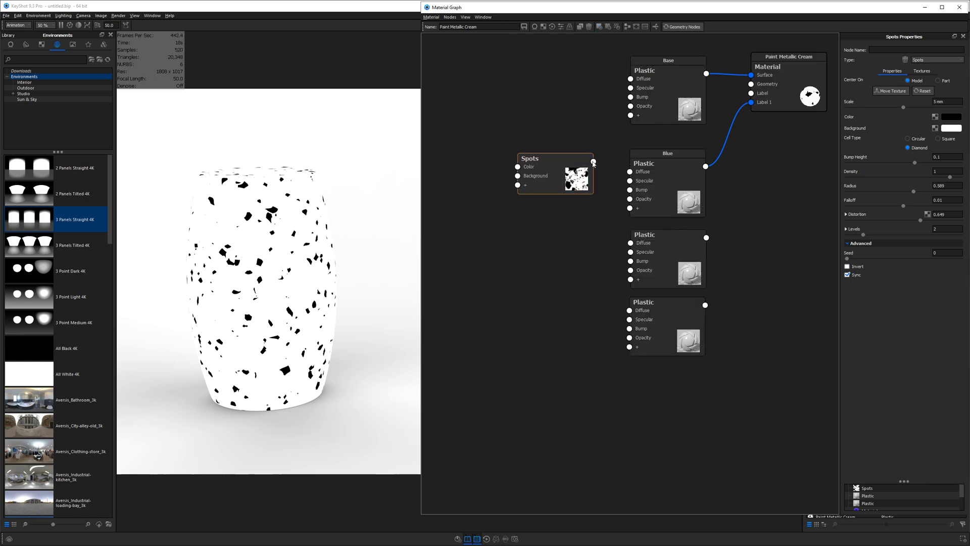
drag(593, 162, 630, 200)
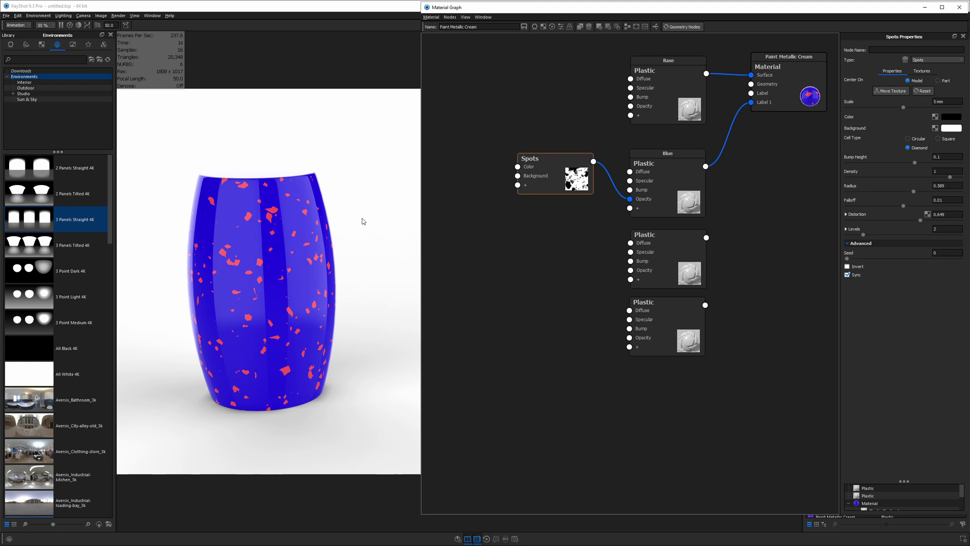
Preview the Spots texture, set its Color to white and Background to black, and end the preview.
key(c)
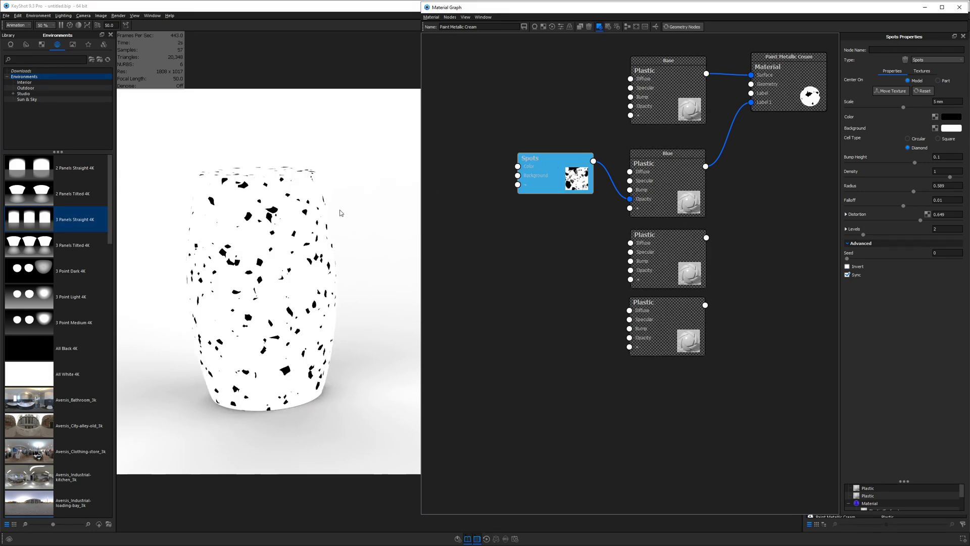
click(948, 118)
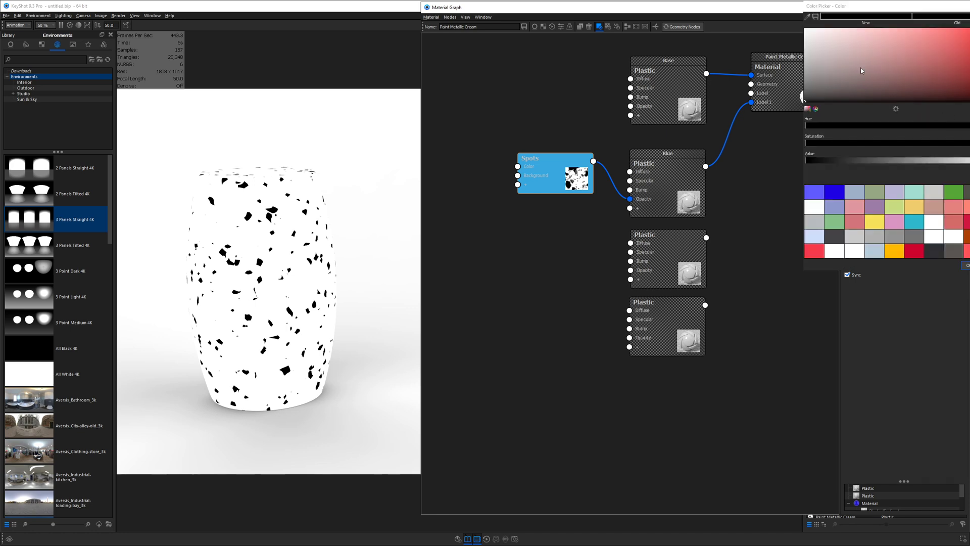
click(968, 265)
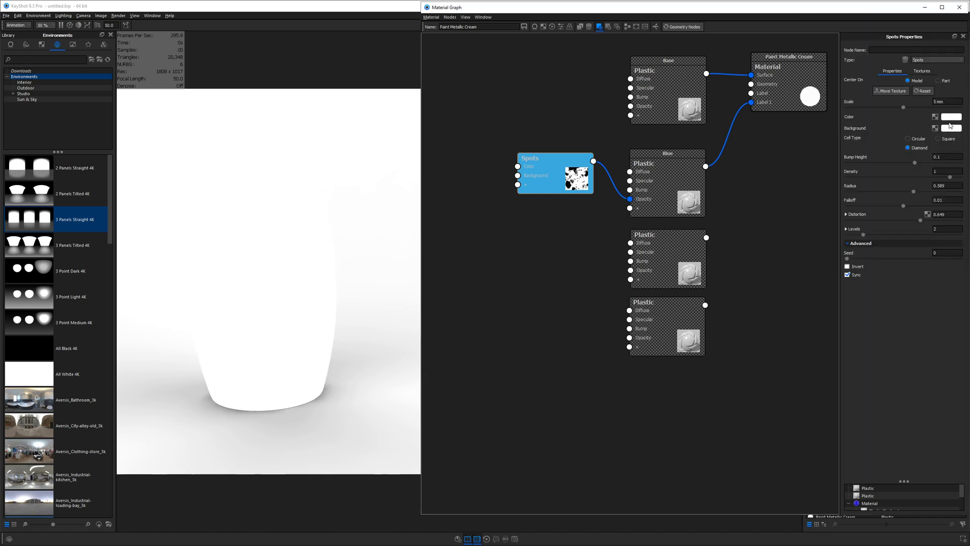
click(950, 128)
drag(884, 26, 827, 35)
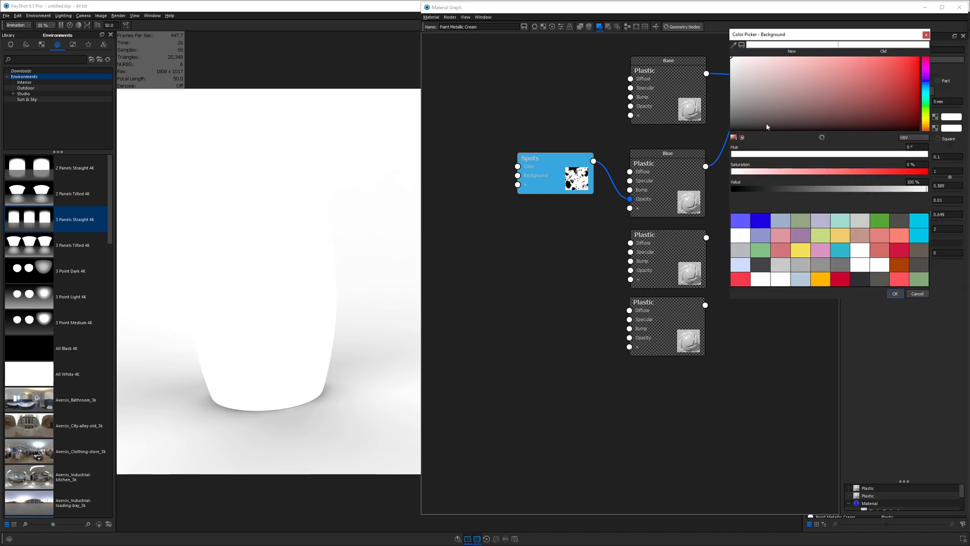
click(733, 189)
key(Return)
key(c)
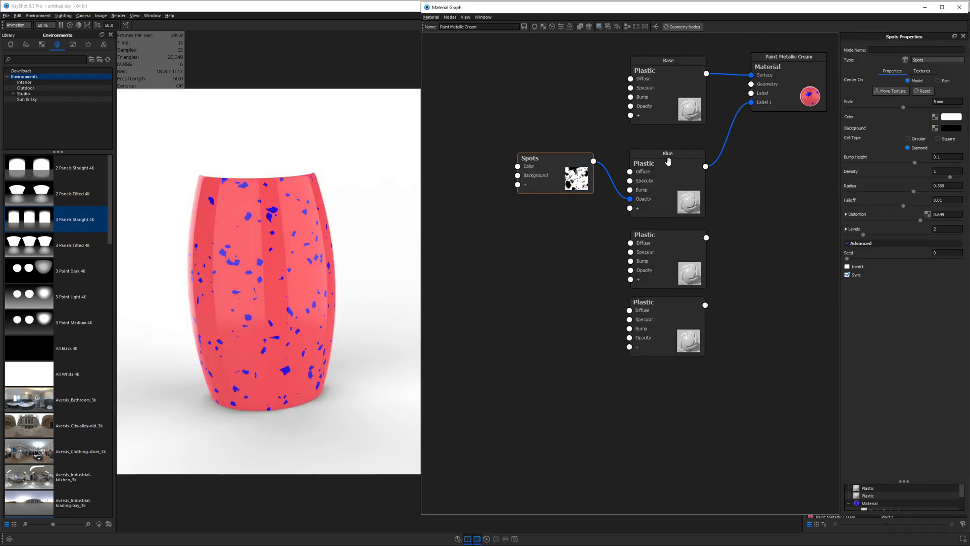
Duplicate the Spots node twice and stack the two copies below the original.
drag(548, 170, 549, 177)
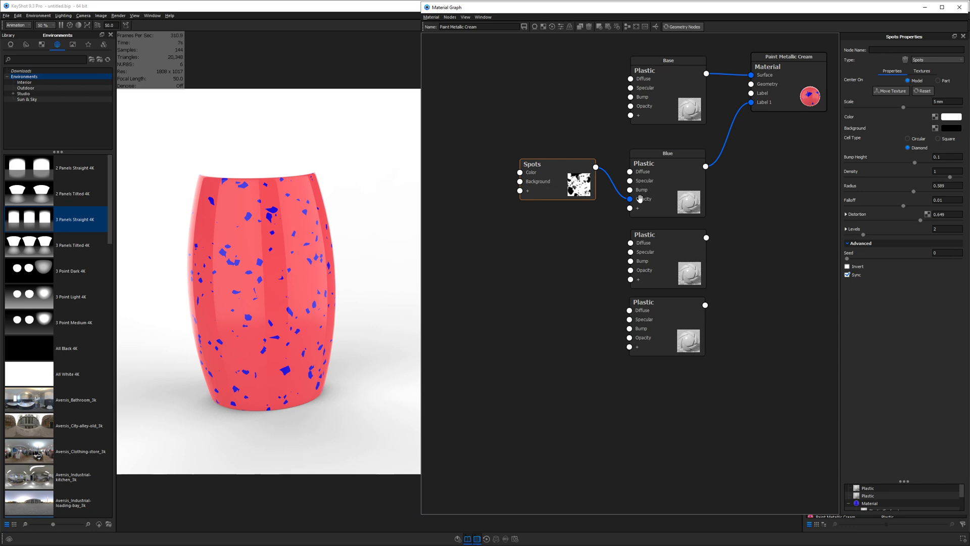
right_click(557, 170)
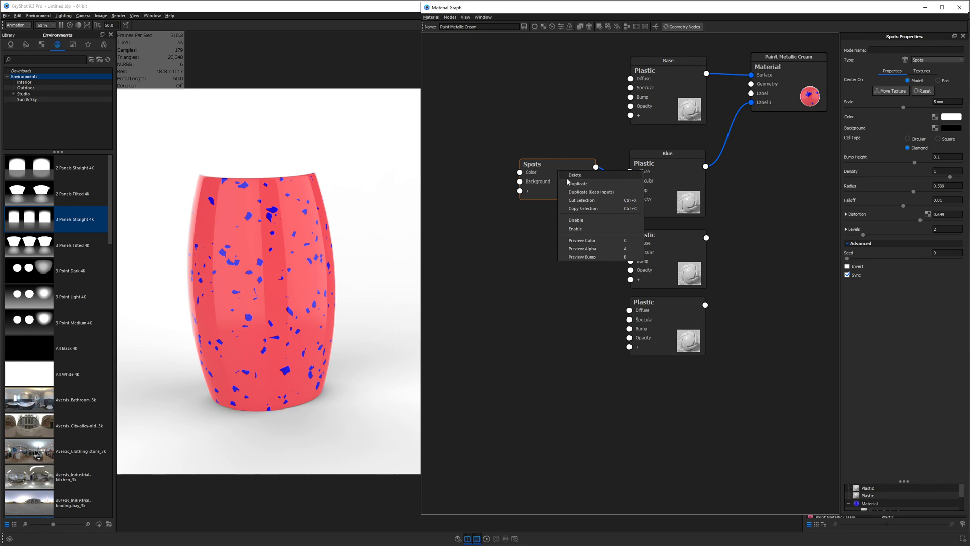
click(568, 183)
drag(568, 183, 563, 229)
right_click(563, 227)
click(569, 239)
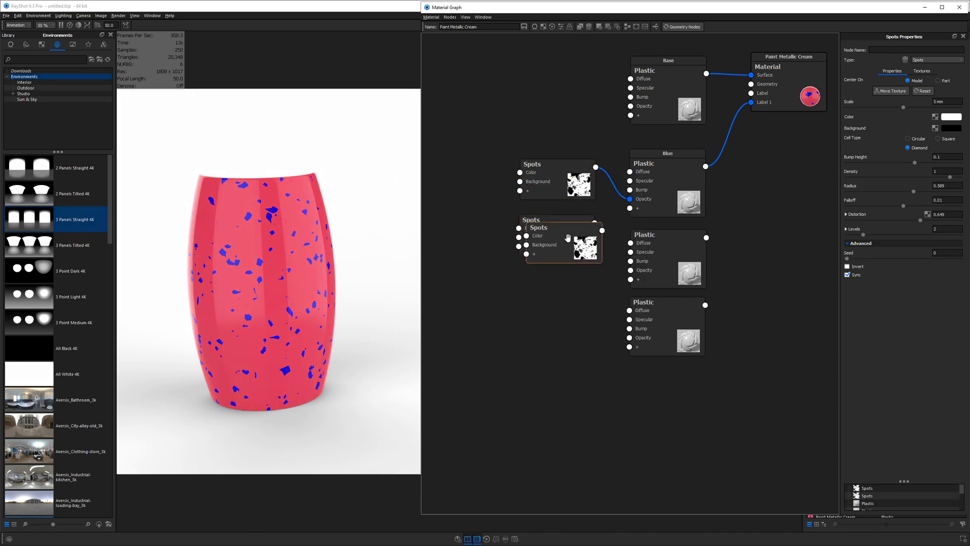
click(562, 293)
Turn off Sync on all three Spots textures.
click(556, 173)
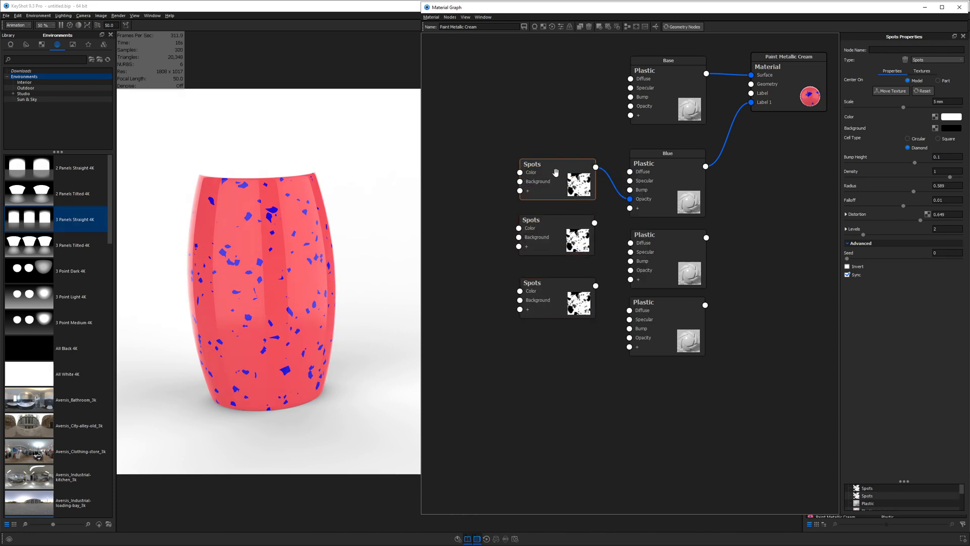
click(847, 274)
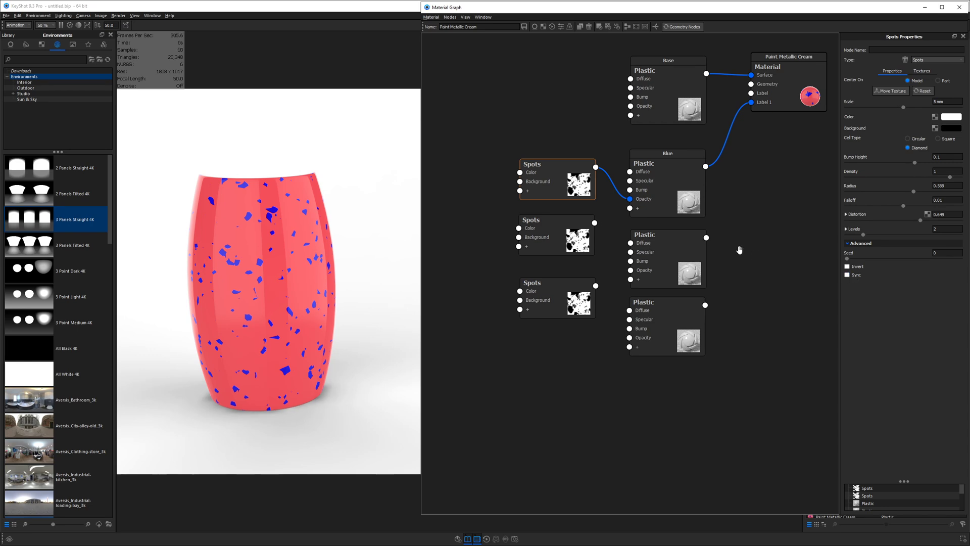
click(569, 233)
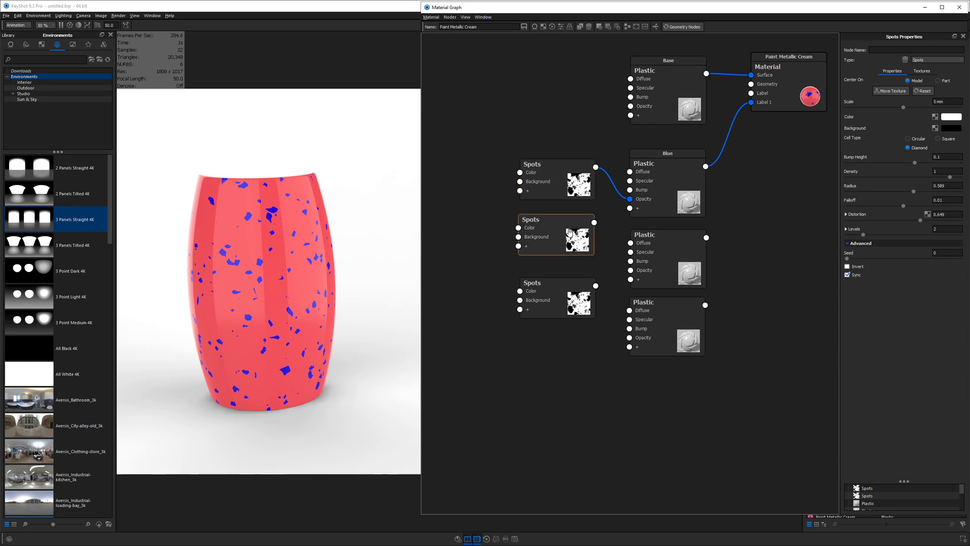
click(847, 274)
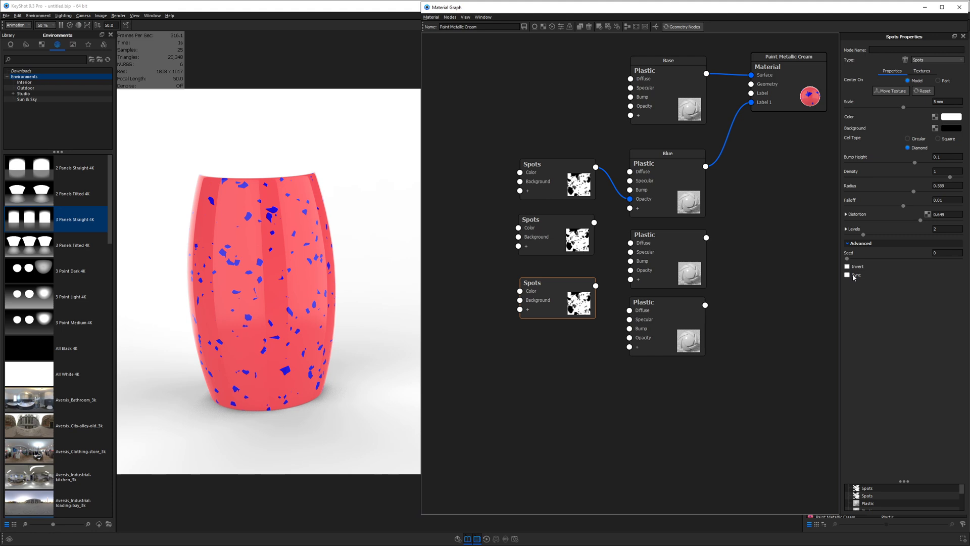
Preview the middle Spots texture on the bottle and set its Seed to 1.
click(556, 227)
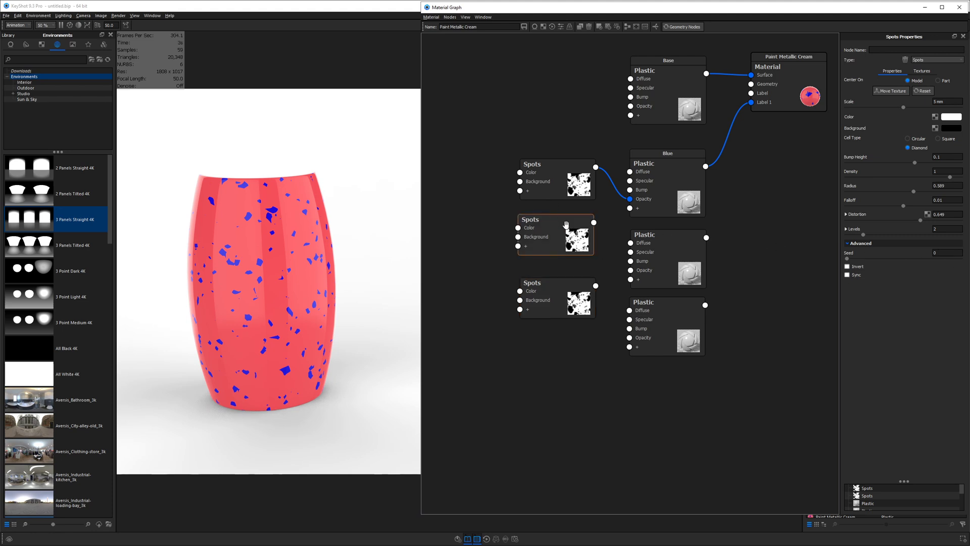
key(c)
drag(940, 253, 907, 254)
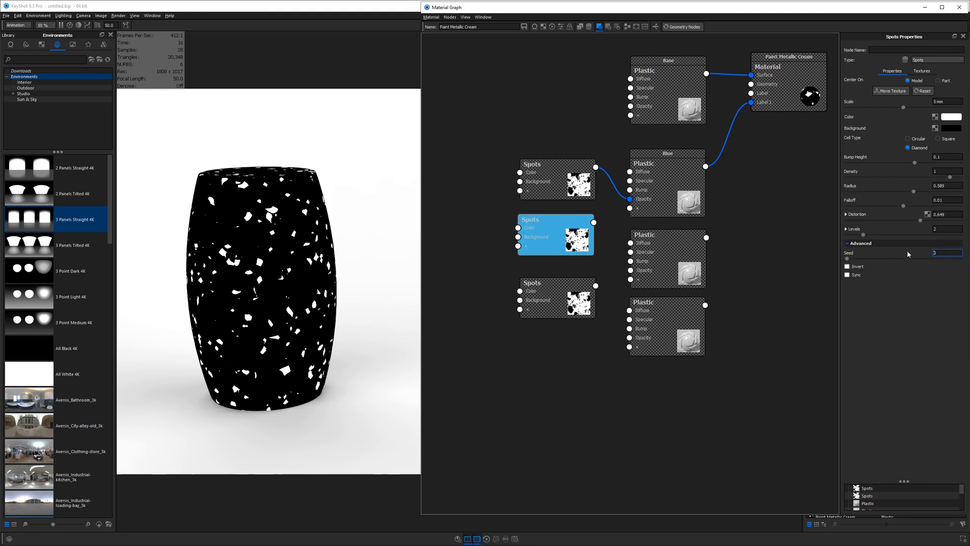
text(1)
key(Return)
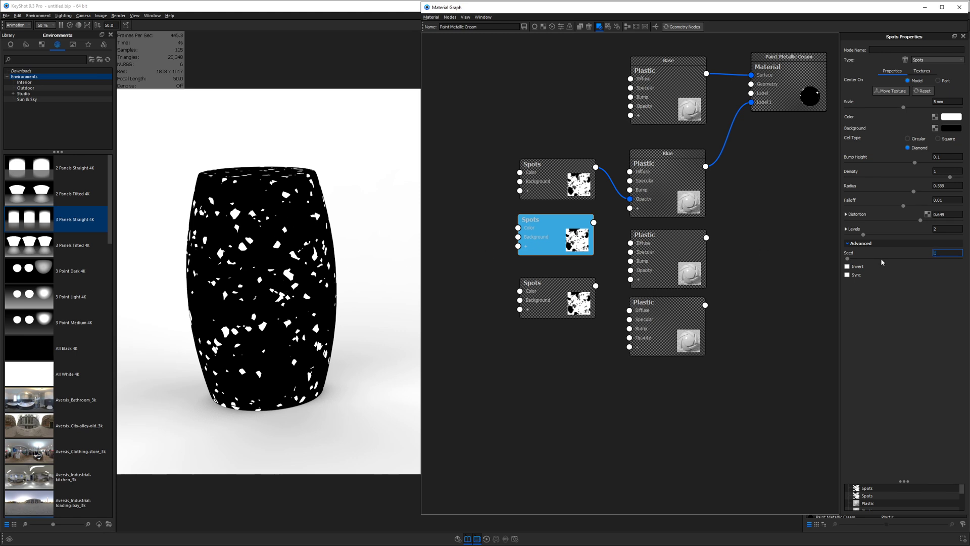
Set the middle Spots texture's Levels to 3, Density to about 0.655 and Level Scale to 1.7, and end its preview.
click(863, 235)
key(Up)
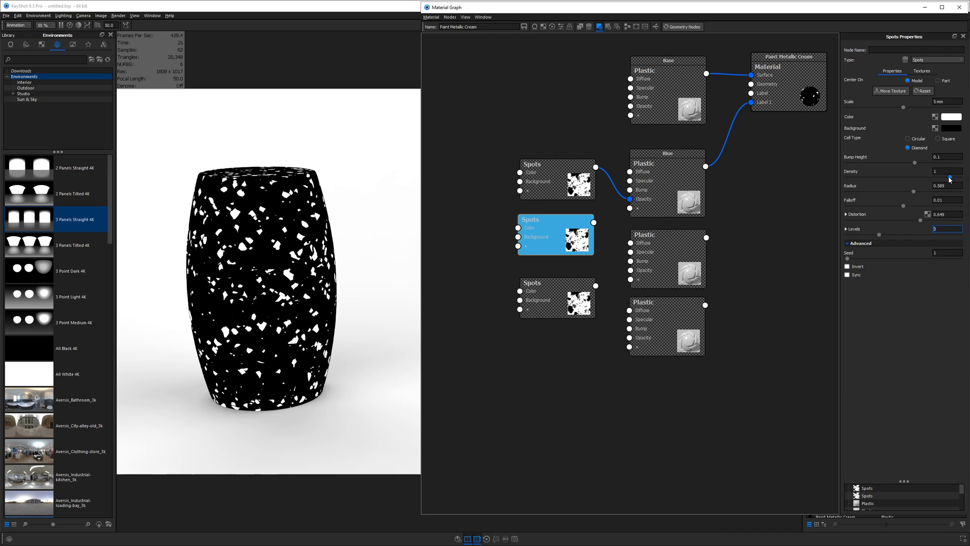
drag(949, 179, 914, 177)
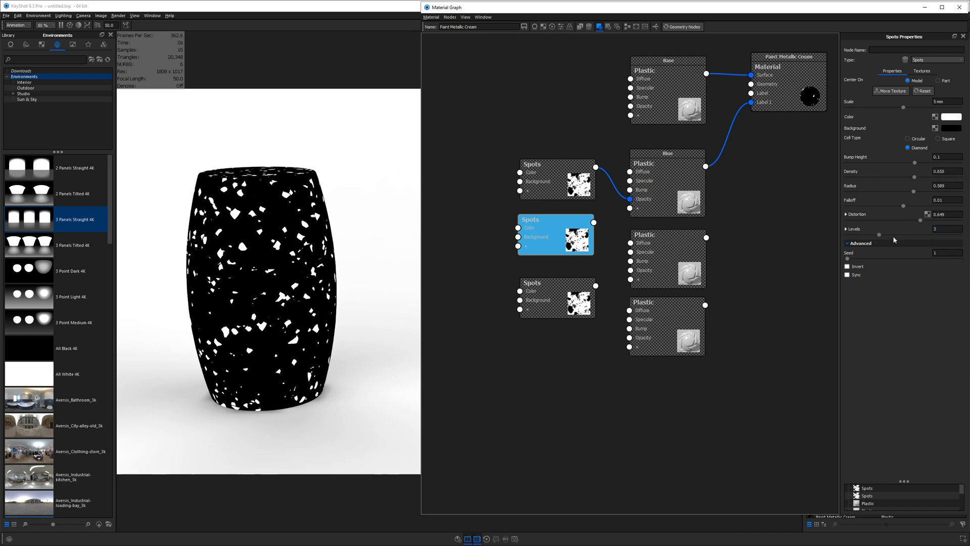
click(854, 229)
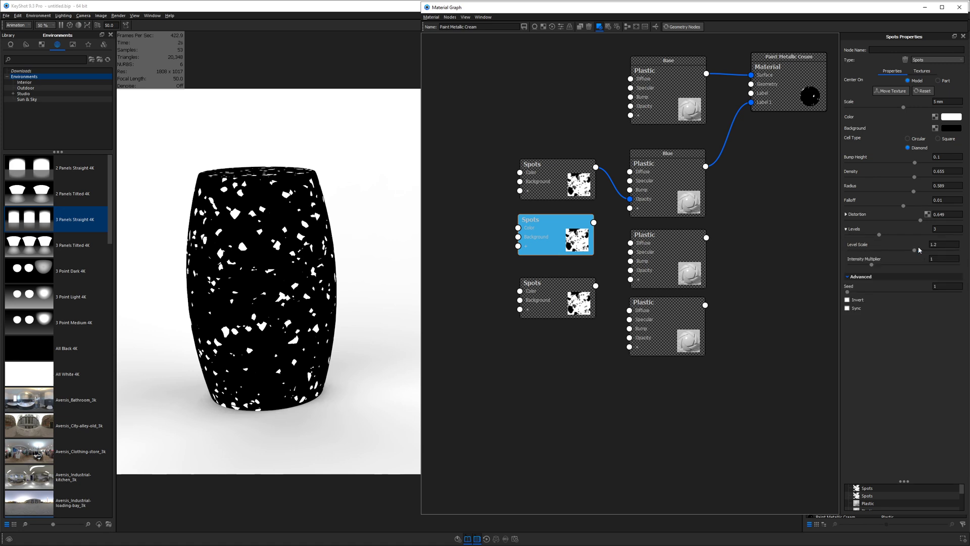
drag(941, 244, 914, 243)
text(1.7)
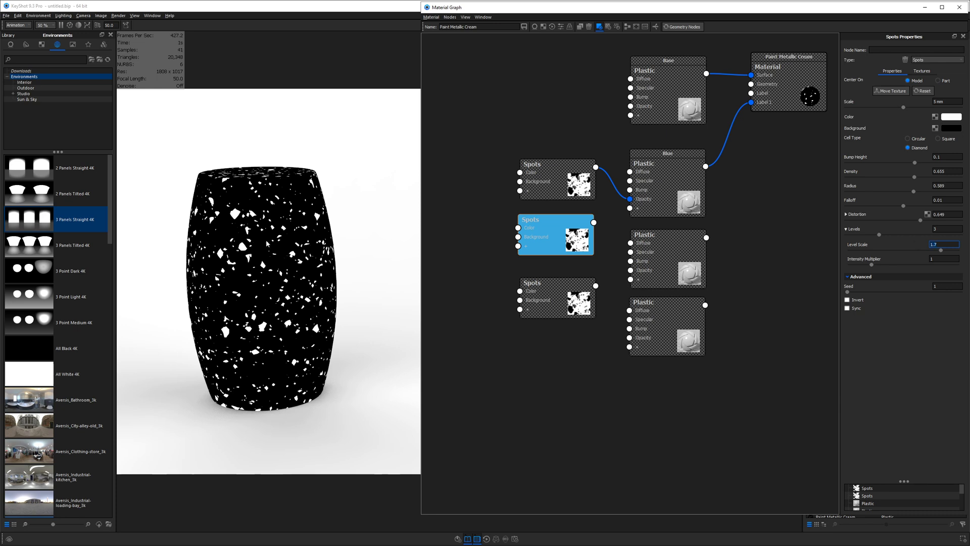
click(558, 236)
key(c)
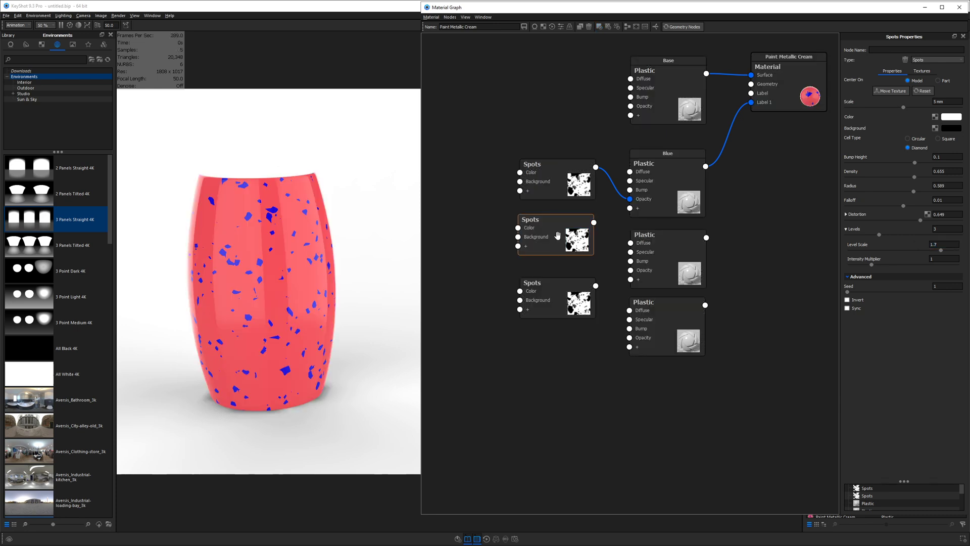
Preview the lowest Spots texture on the bottle and set its Seed to 3.
click(557, 289)
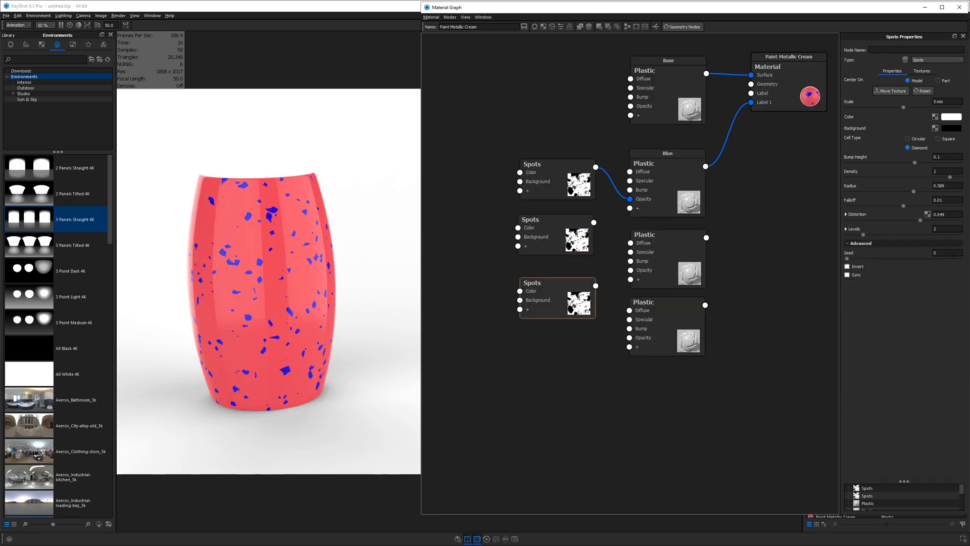
key(c)
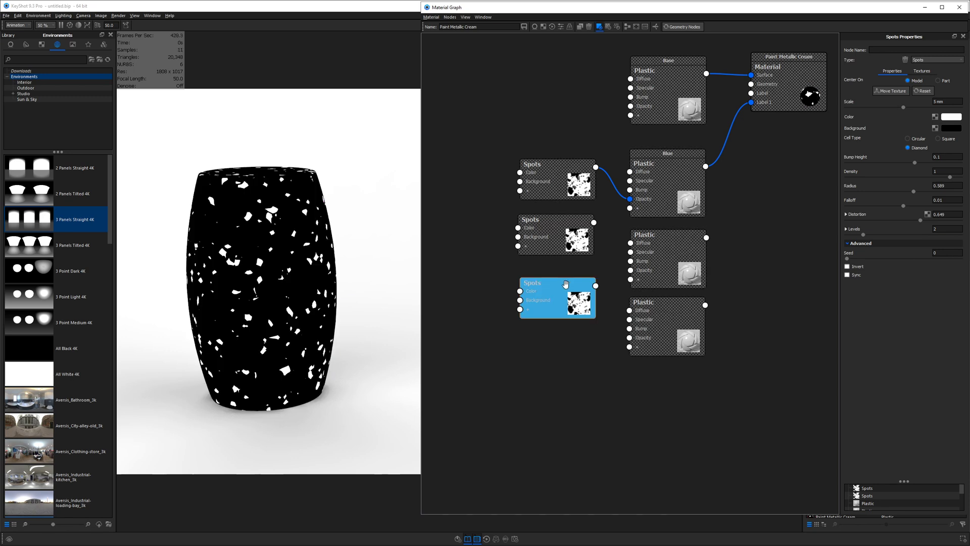
drag(939, 253, 914, 254)
text(3)
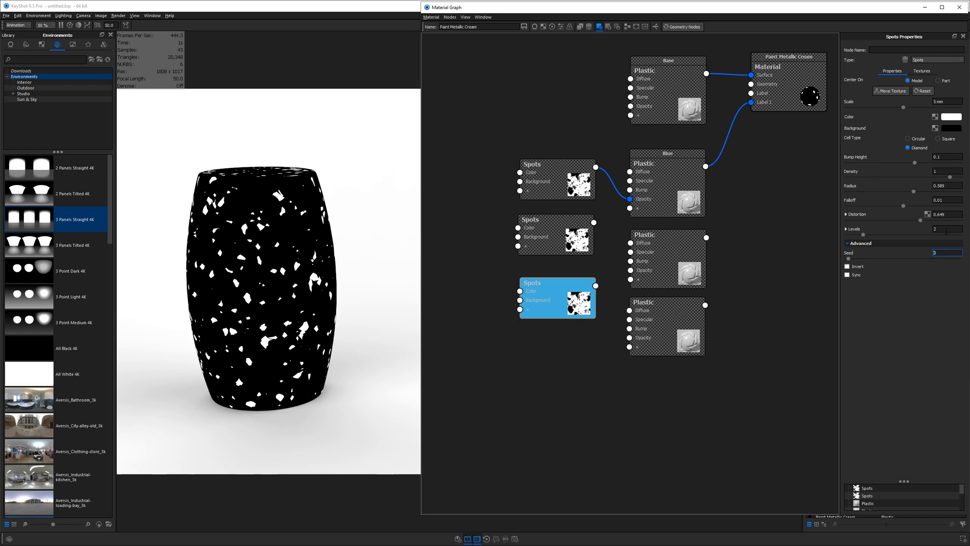
Set the lowest Spots texture's Levels to 3, Level Scale to 1.8 and Density to about 0.744, and end its preview.
drag(939, 228, 922, 231)
text(3)
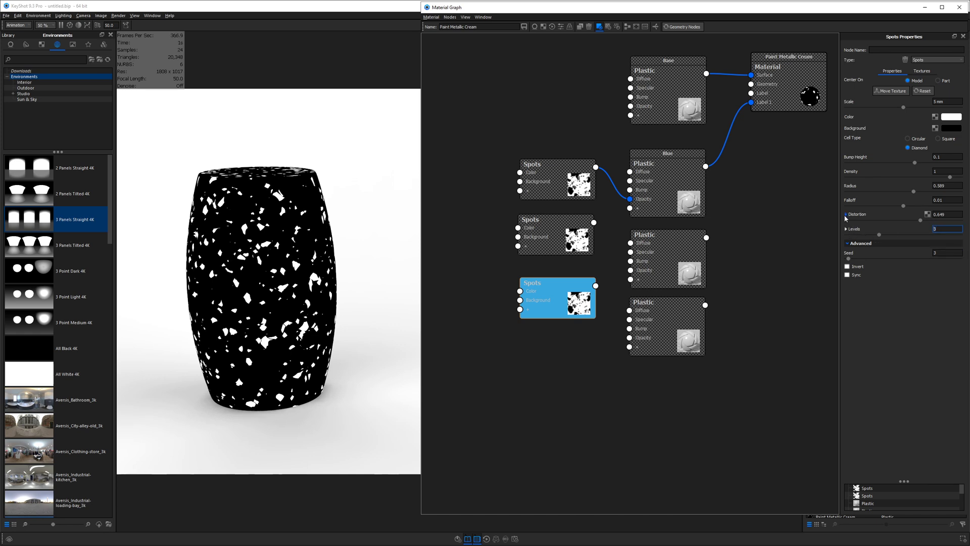
click(846, 229)
click(944, 245)
text(1.2)
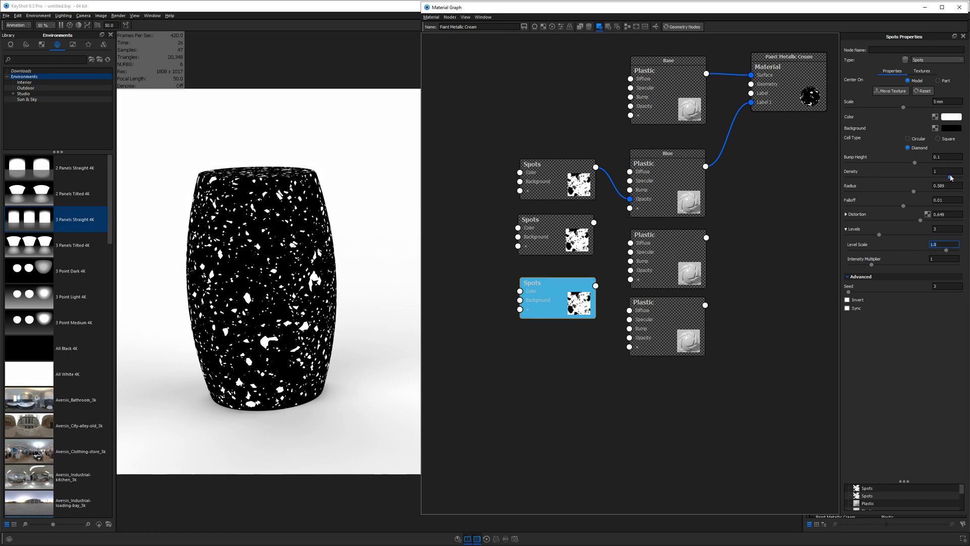
drag(949, 177, 924, 177)
key(c)
Connect the middle and lowest Spots textures to the Opacity of the two unnamed Plastic nodes beside them.
drag(561, 286, 562, 293)
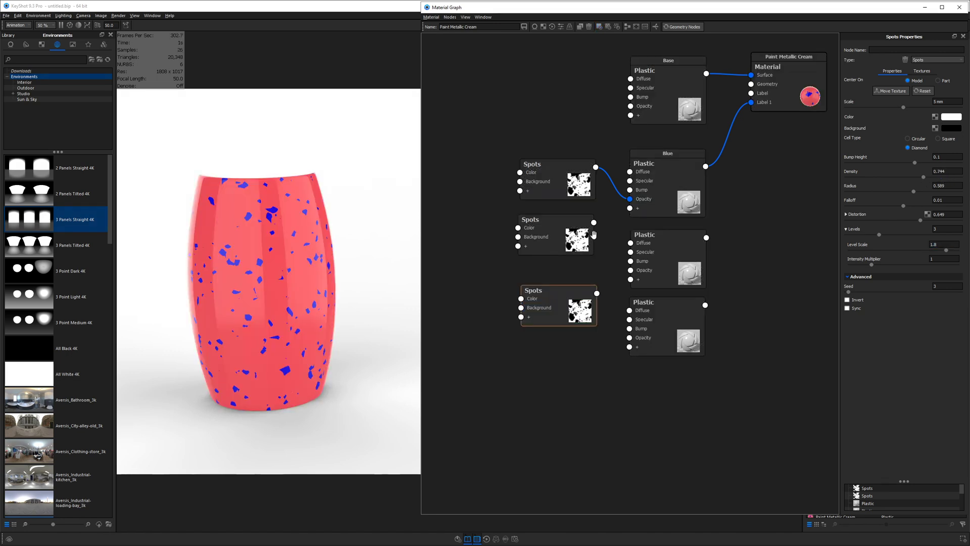
drag(594, 222, 630, 337)
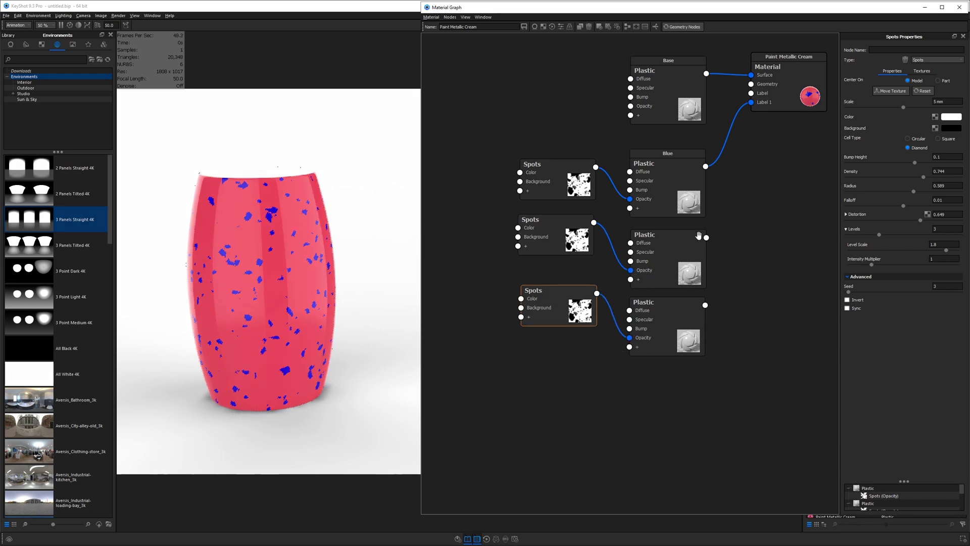
Color the middle unnamed Plastic node's Diffuse green and the lowest one's white, and connect both to the material as additional labels.
click(667, 248)
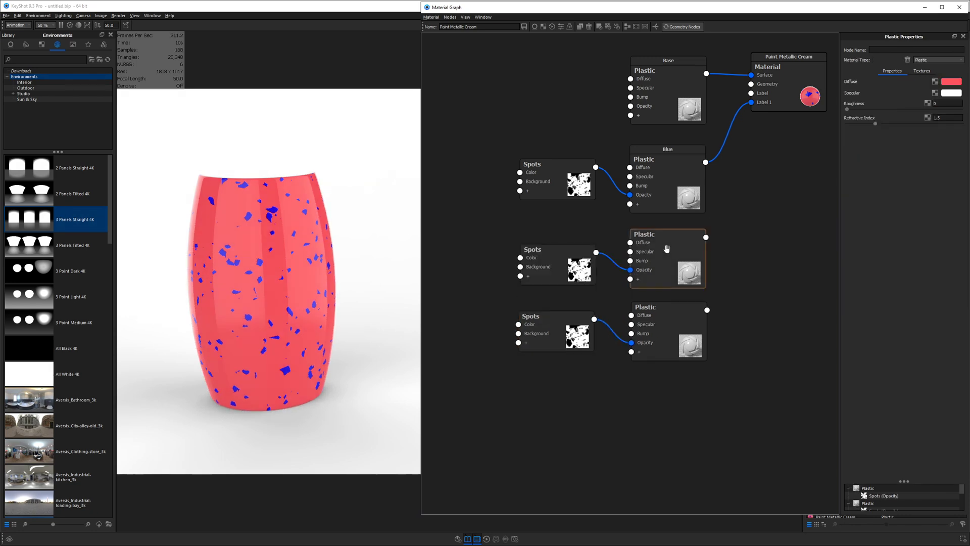
click(951, 81)
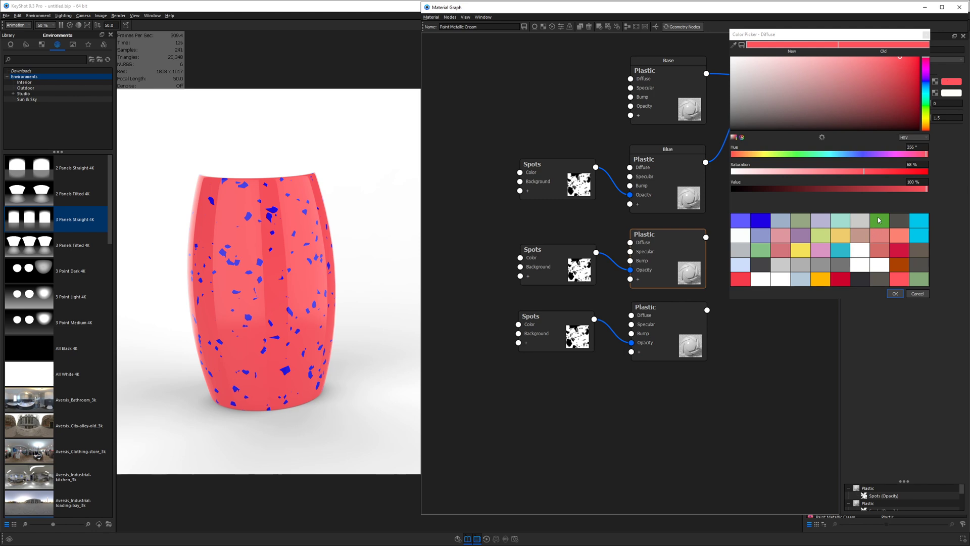
click(879, 220)
click(894, 293)
drag(706, 237, 755, 105)
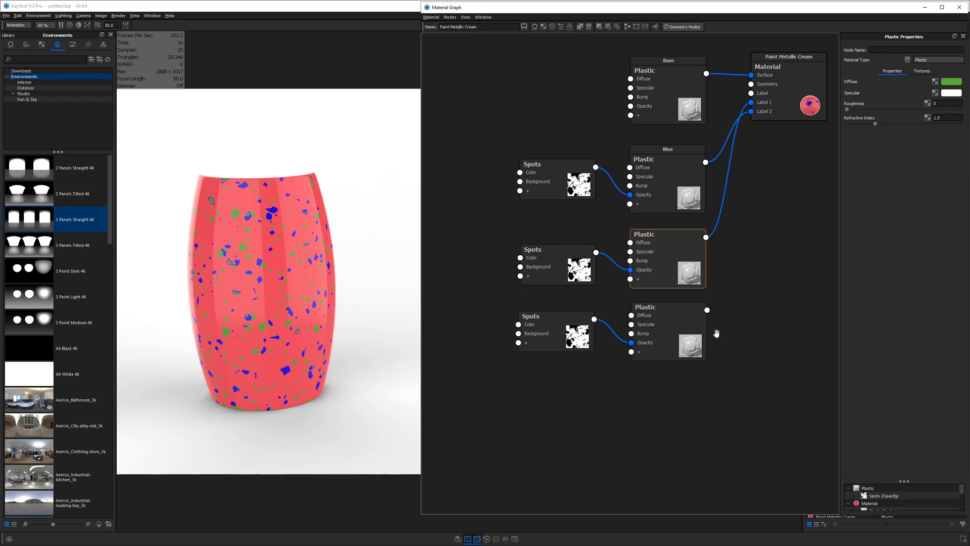
click(689, 314)
click(951, 82)
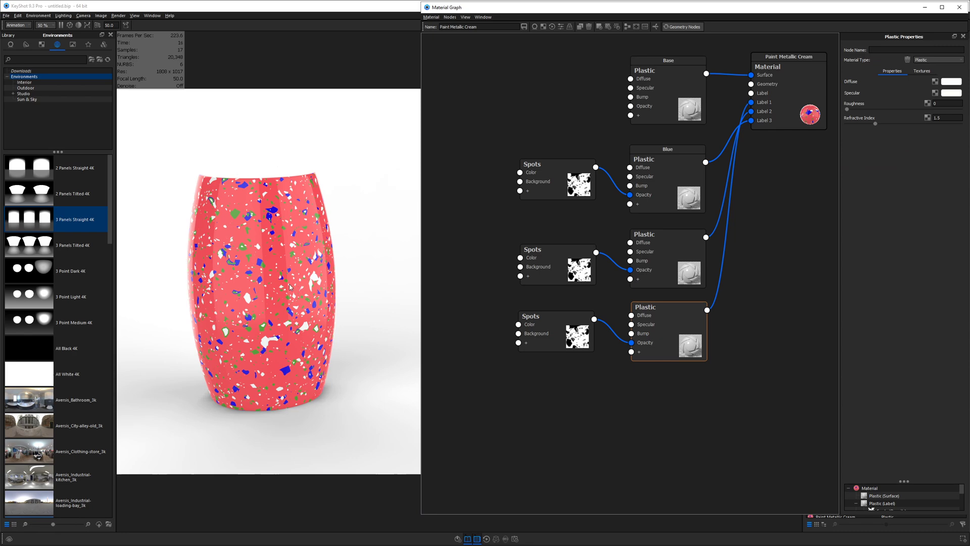
Change the Seed of the lowest Spots texture to 12 and of the middle Spots texture to 74.
drag(289, 287, 242, 322)
scroll(242, 322, up, 2)
middle_drag(242, 318, 268, 280)
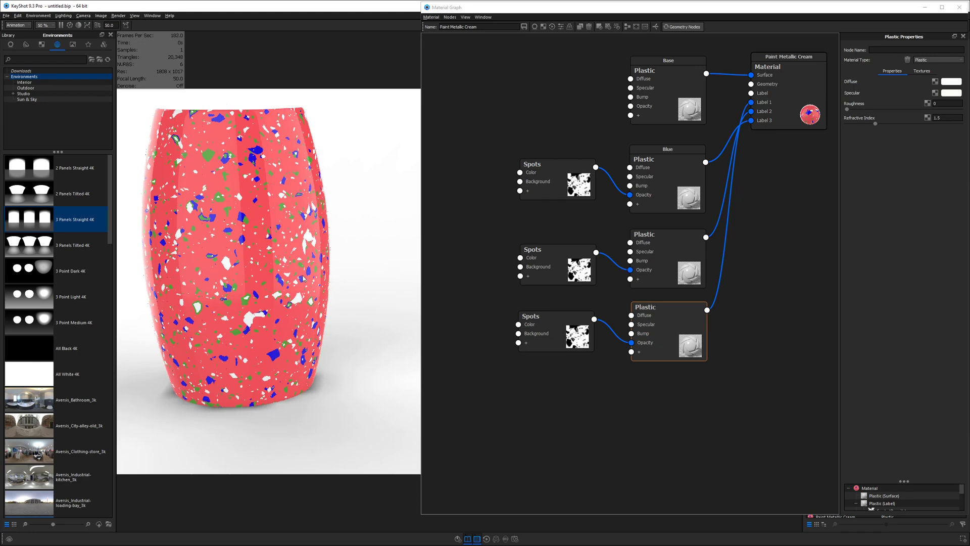
scroll(268, 281, up, 2)
middle_drag(211, 267, 265, 314)
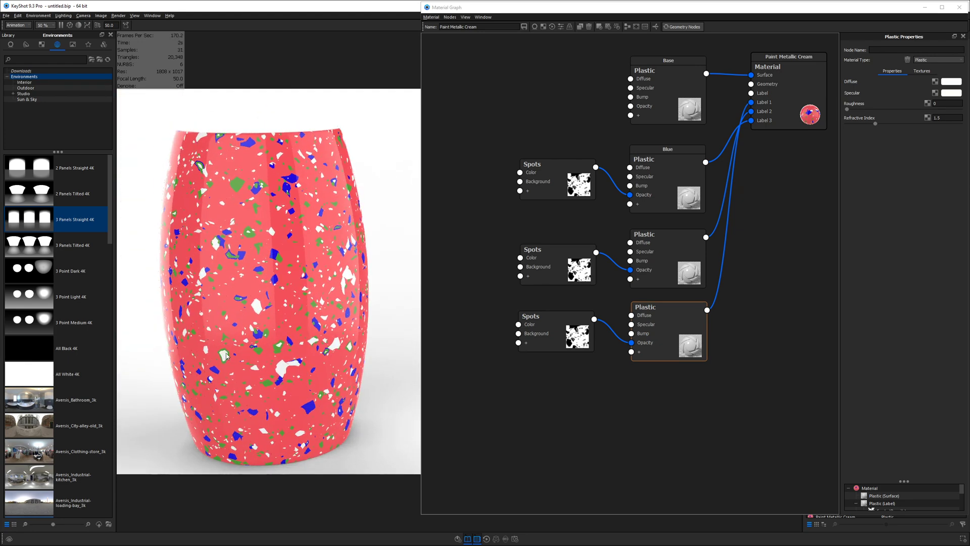
click(550, 320)
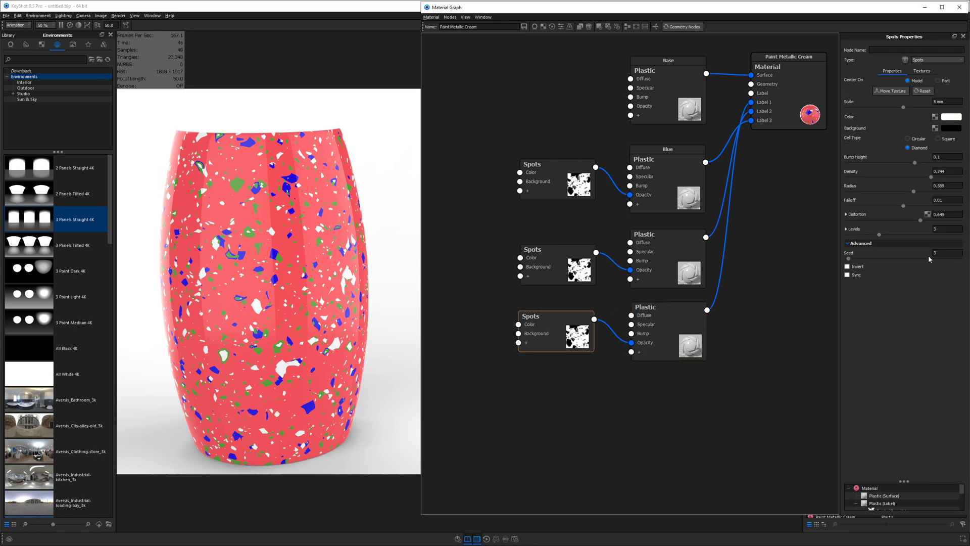
drag(849, 259, 852, 260)
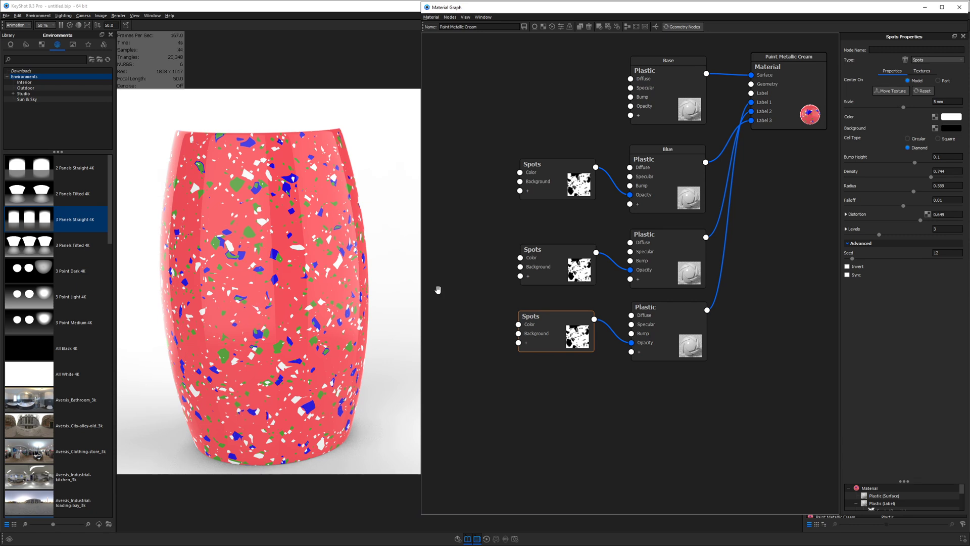
click(558, 256)
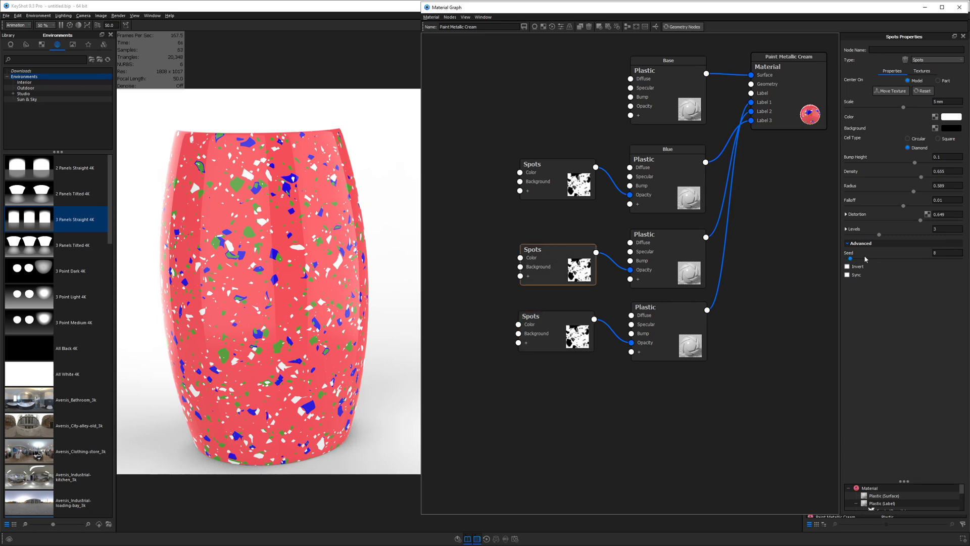
drag(853, 258, 884, 258)
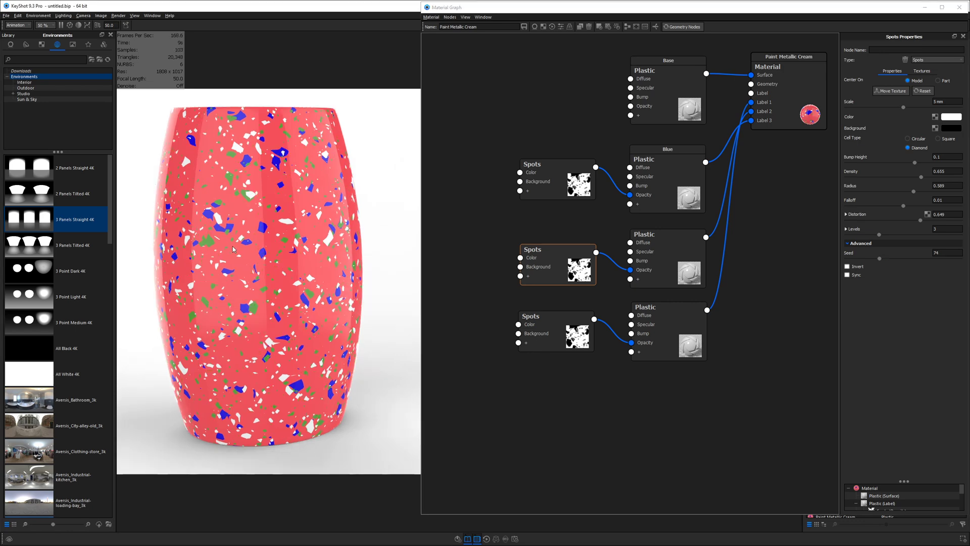
Add a Camouflage texture node above the Spots textures in the material graph and preview it on the bottle.
scroll(264, 254, up, 5)
middle_drag(264, 255, 483, 388)
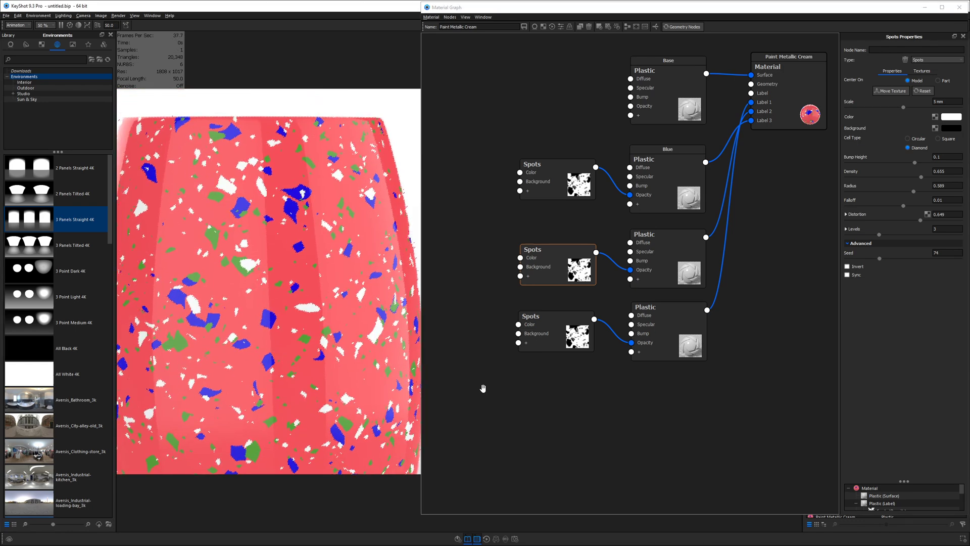
scroll(349, 326, up, 3)
middle_drag(342, 320, 457, 288)
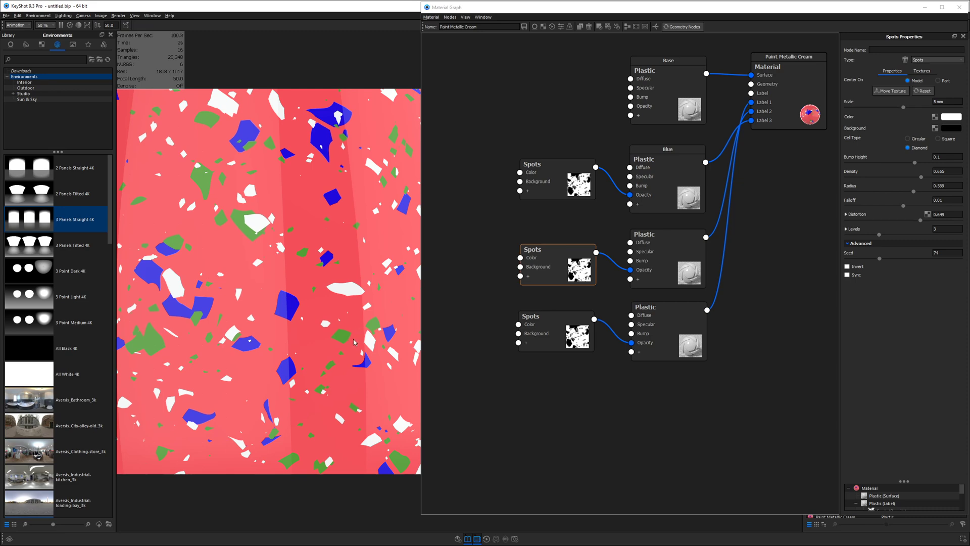
scroll(354, 342, down, 5)
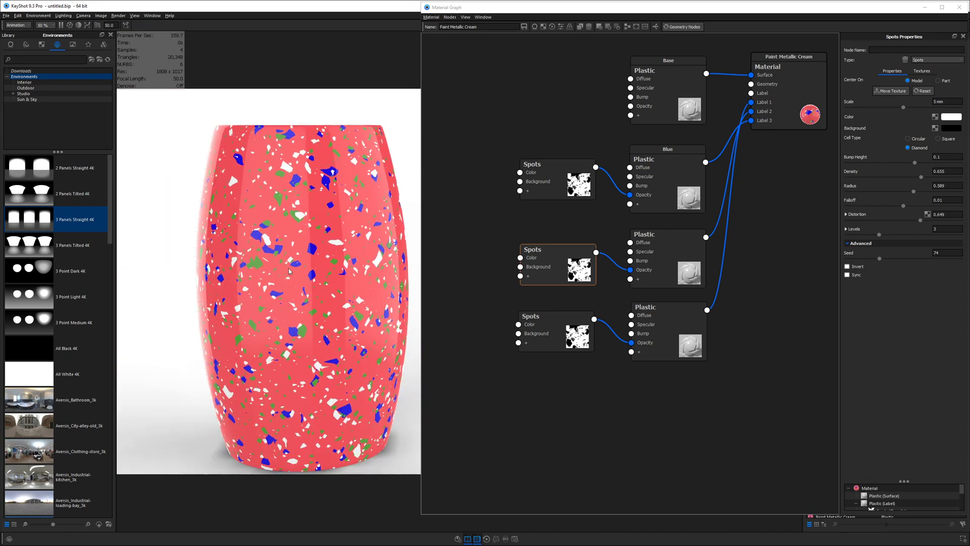
drag(289, 271, 272, 283)
right_click(487, 83)
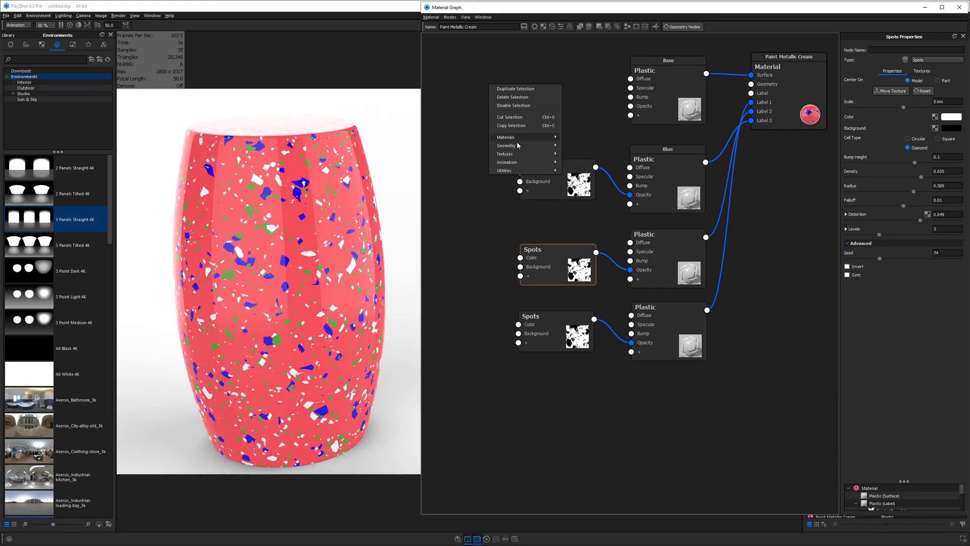
click(612, 233)
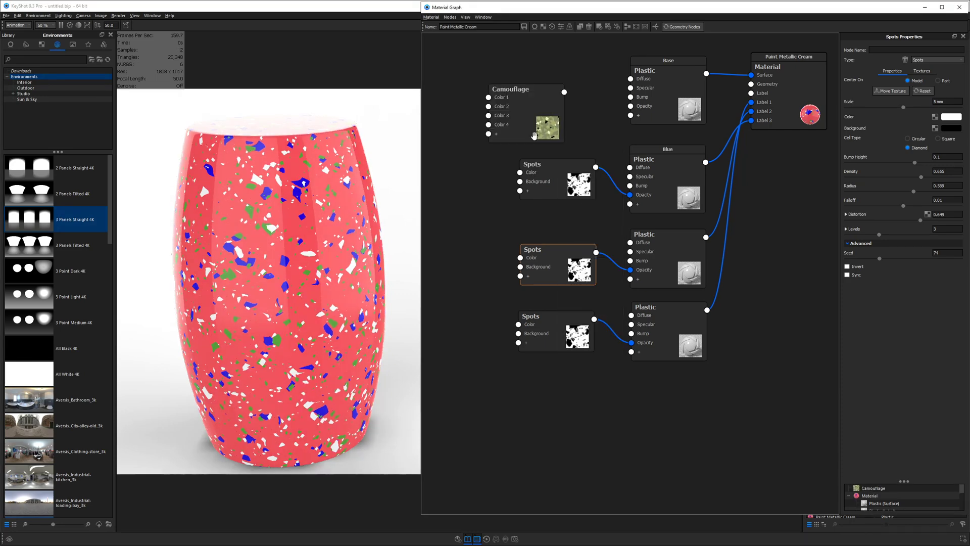
drag(524, 113, 516, 114)
key(c)
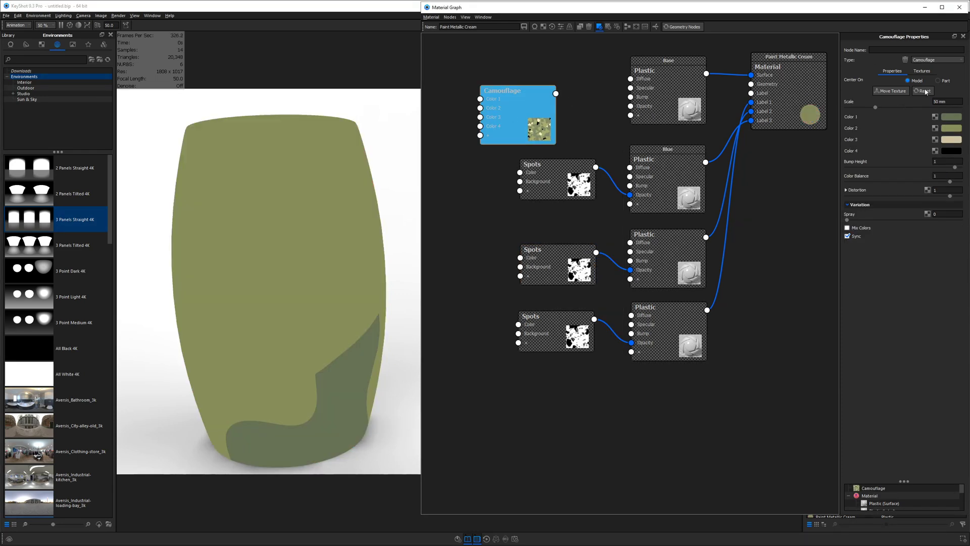
Set the Camouflage texture's Scale to 1 mm and its Color 1 to the saved deep blue swatch.
click(924, 91)
text(1)
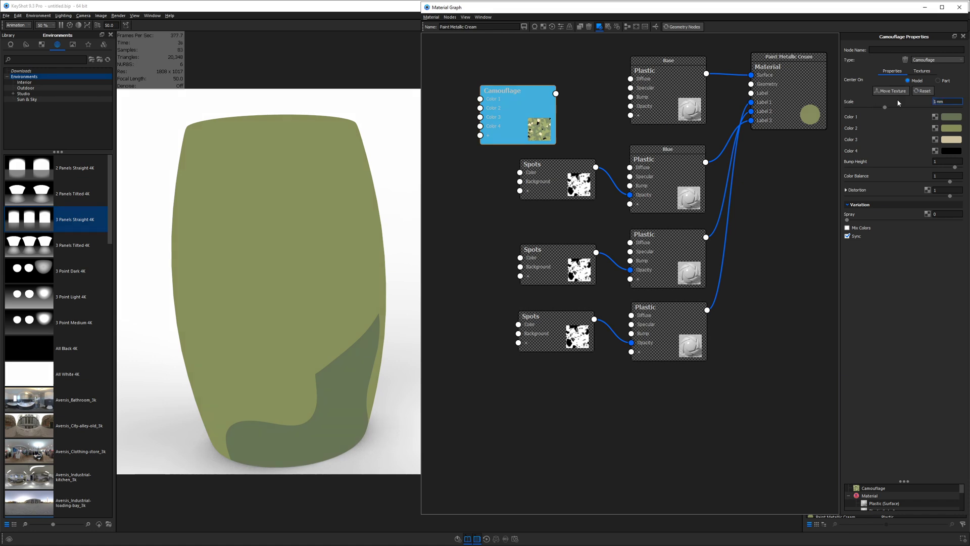
key(Return)
click(952, 117)
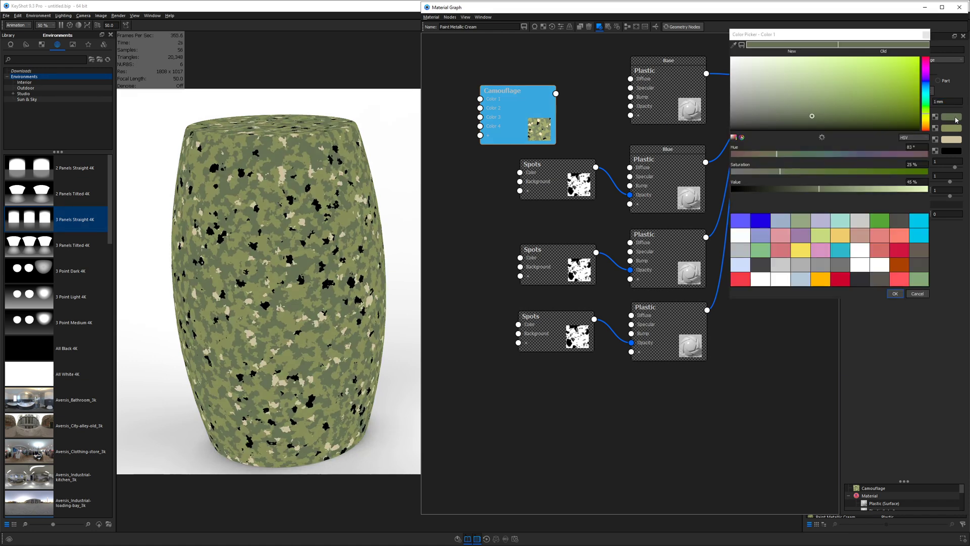
click(754, 222)
click(894, 293)
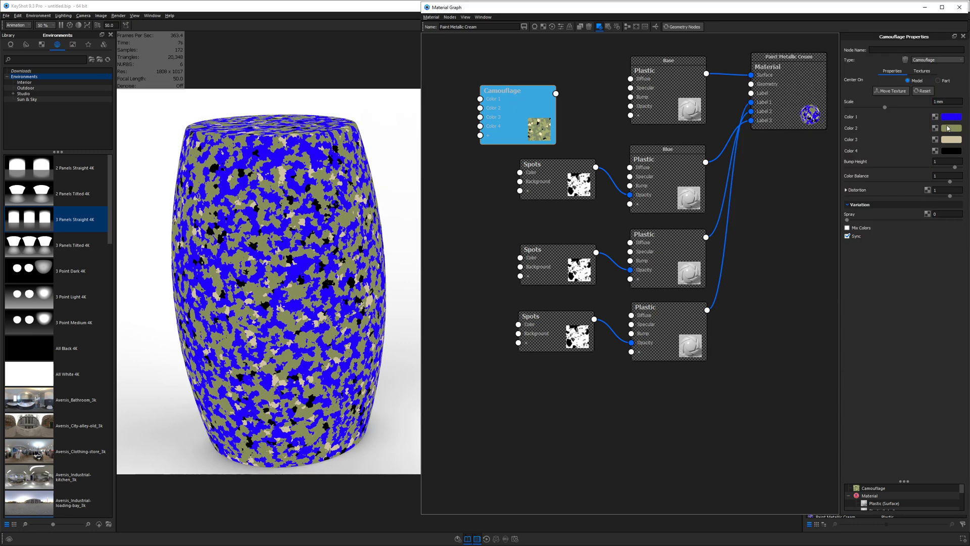
Sample Color 1 for the Camouflage texture's Color 2 and shift its Hue to 219°.
click(949, 128)
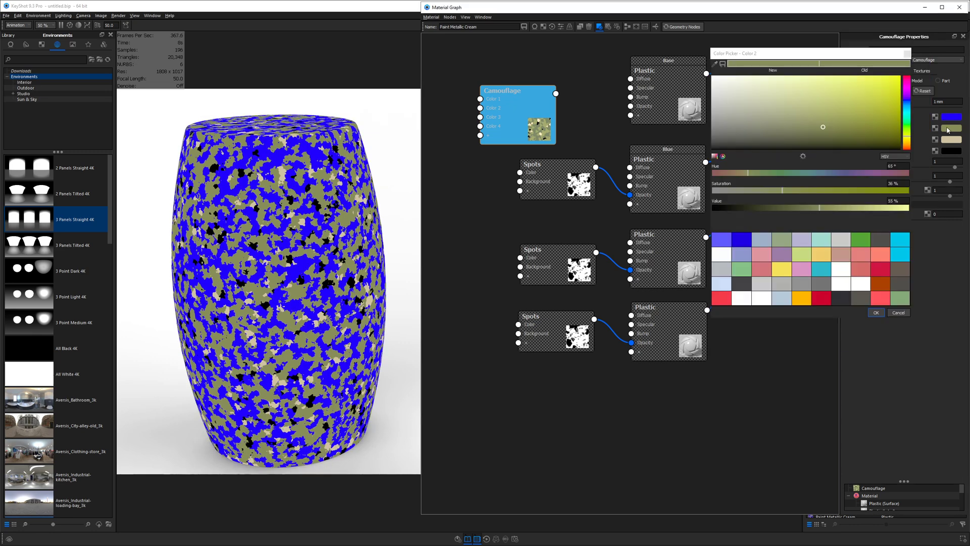
click(714, 64)
click(949, 117)
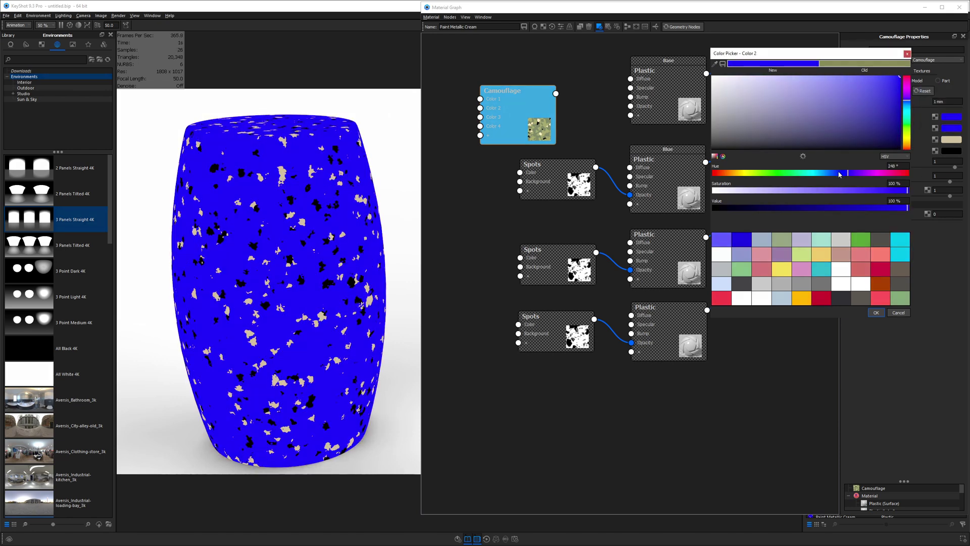
drag(848, 173, 833, 176)
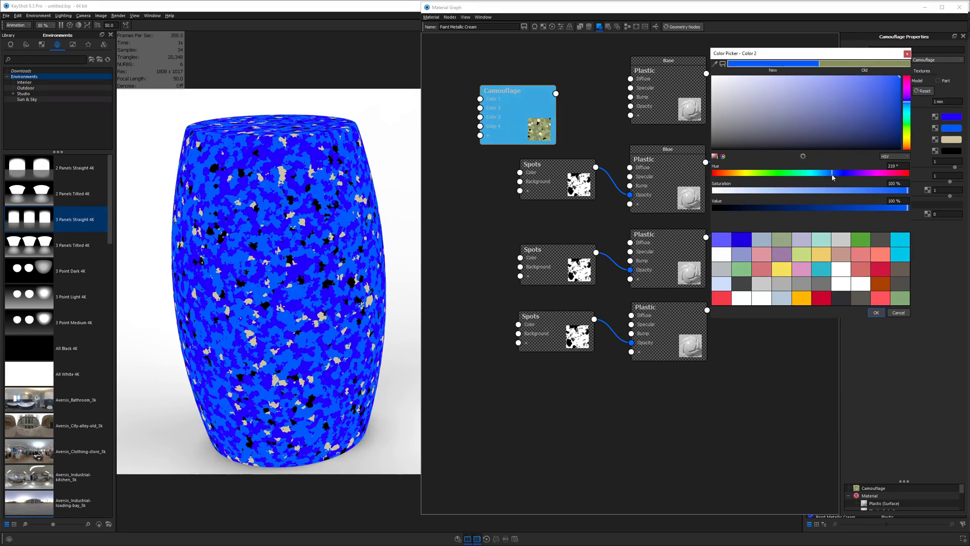
click(876, 313)
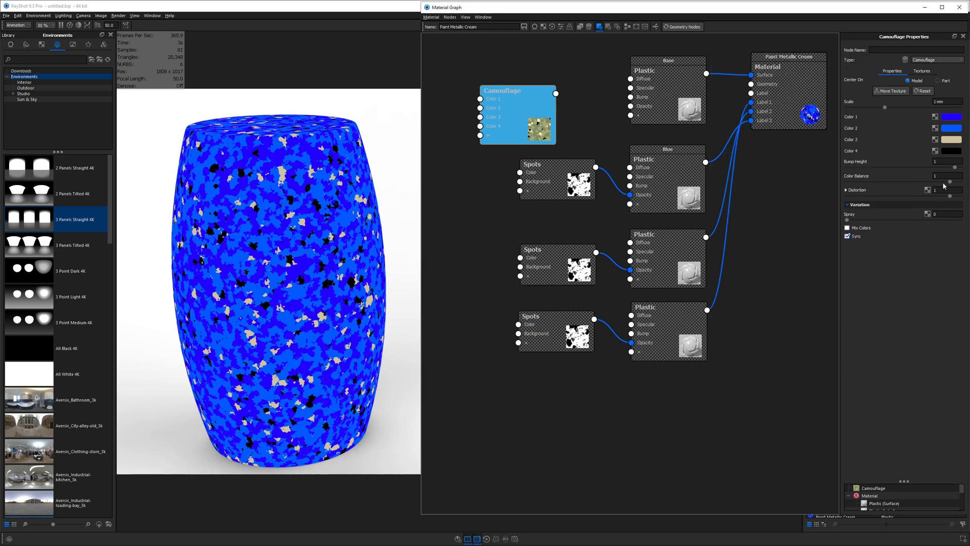
Set the Camouflage texture's Color 3 to a bright blue based on Color 2, and Color 4 to a deep blue like Color 1.
click(949, 141)
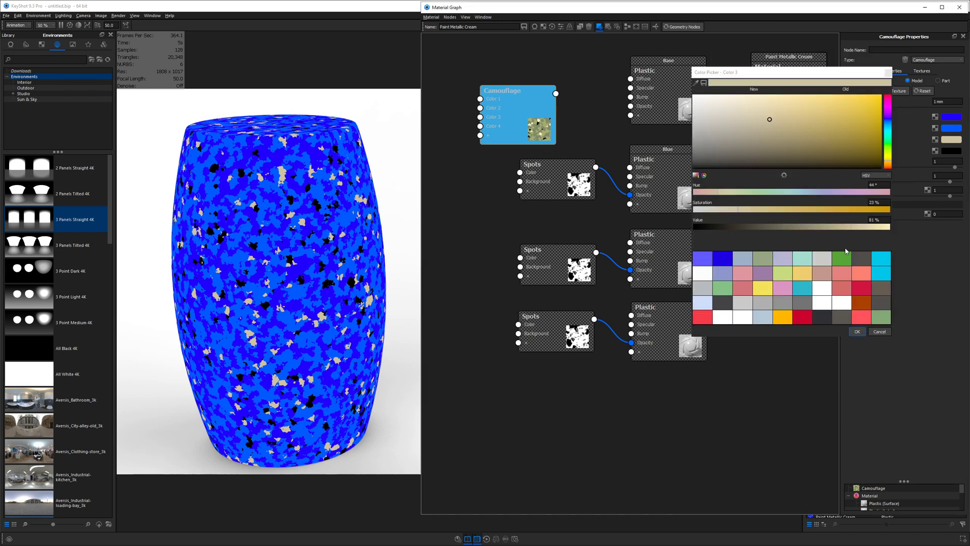
click(697, 82)
click(948, 129)
click(856, 331)
click(950, 151)
drag(812, 192, 813, 213)
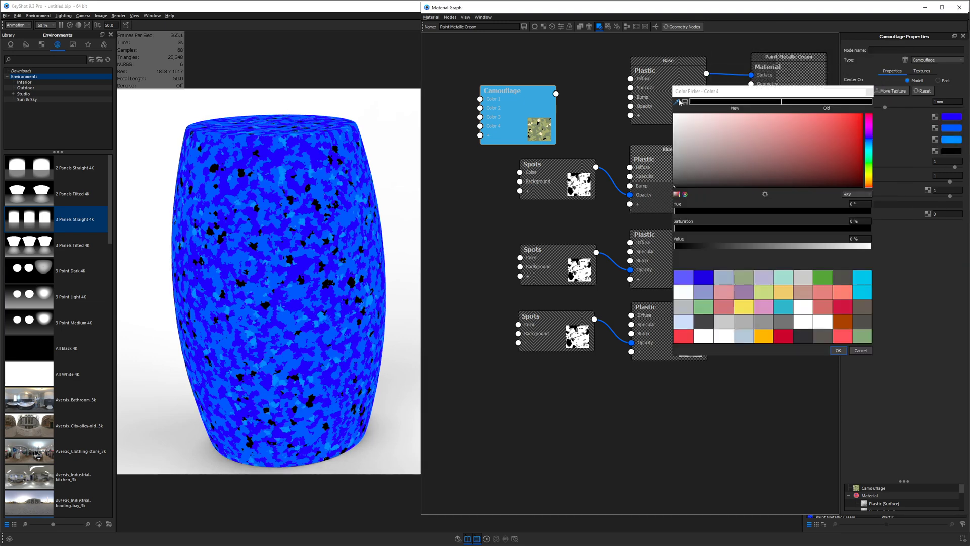
click(676, 102)
click(950, 128)
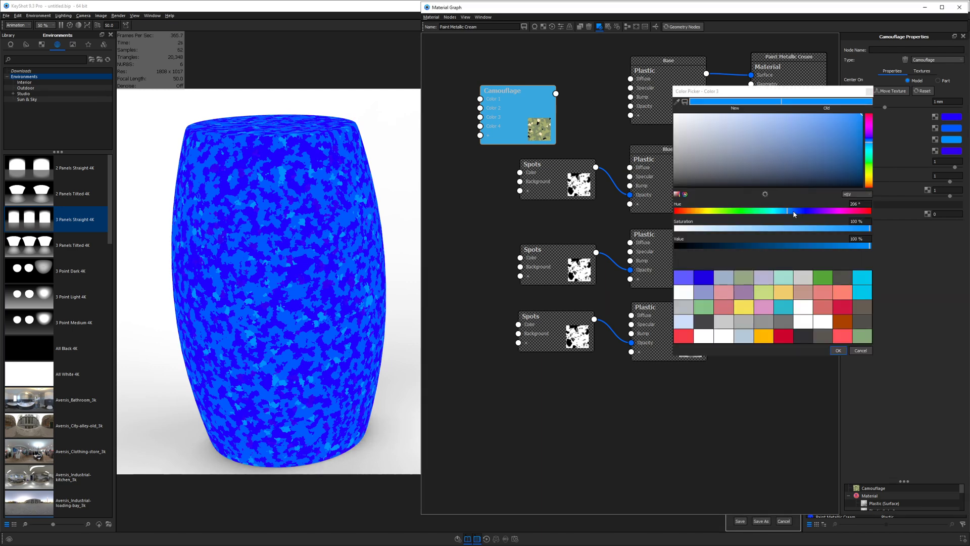
click(838, 350)
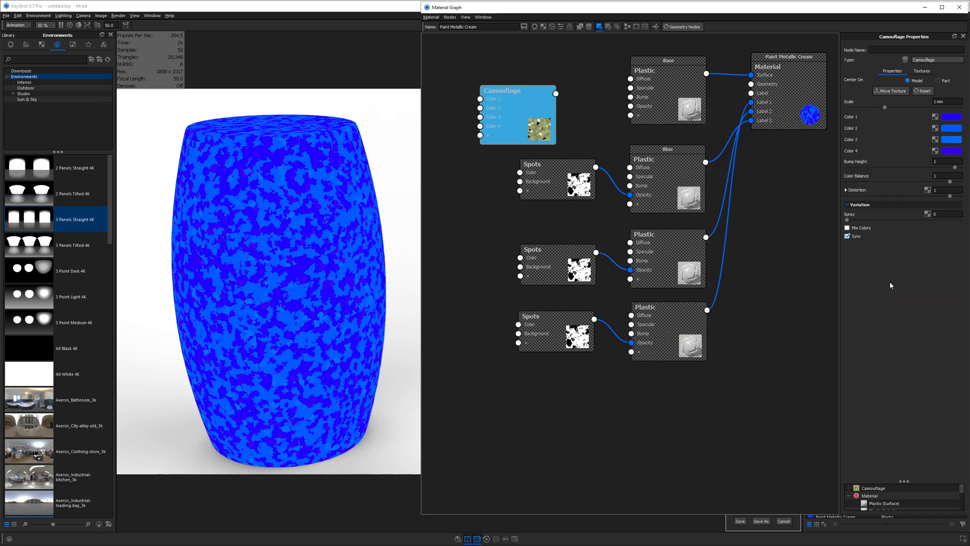
Review the Hue, Saturation and Value settings of the Camouflage texture's Color 1.
click(948, 118)
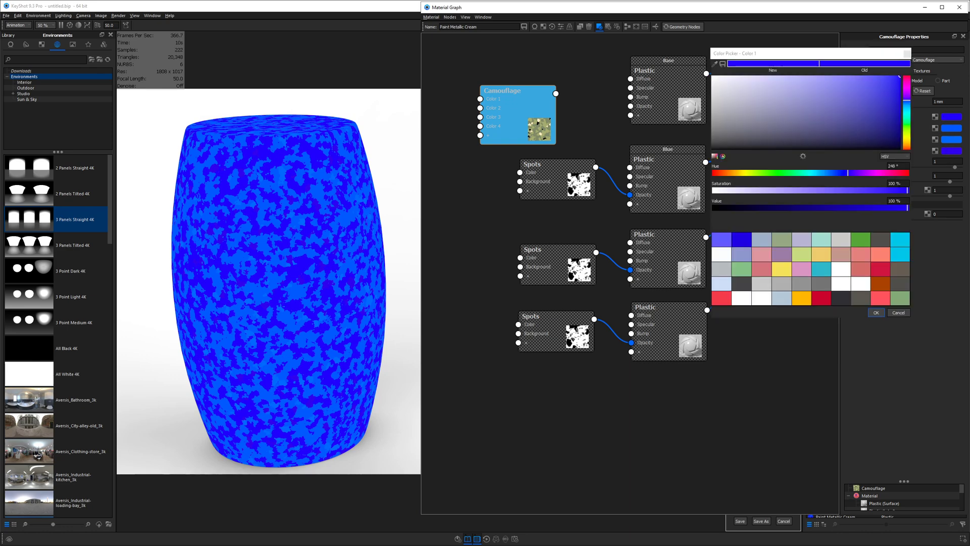
click(885, 187)
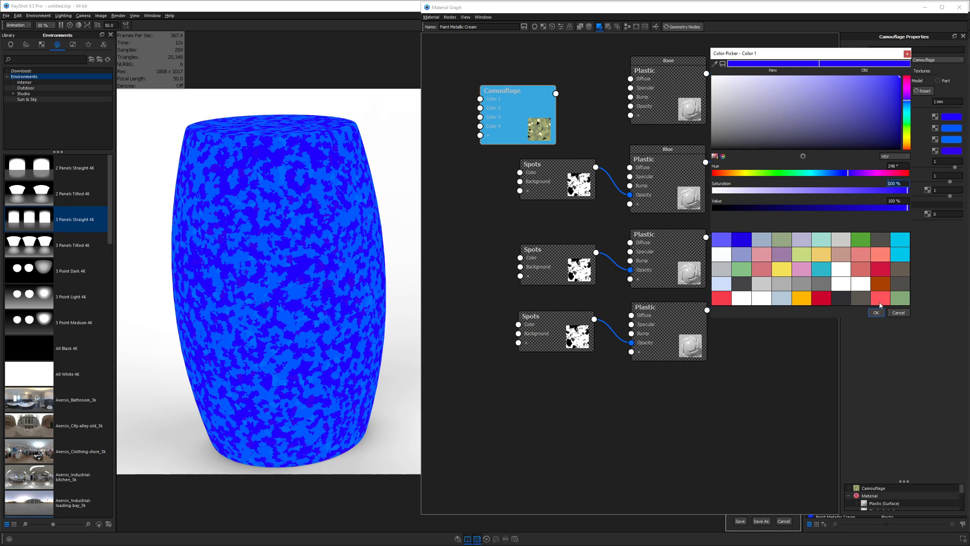
drag(903, 201, 888, 201)
click(876, 312)
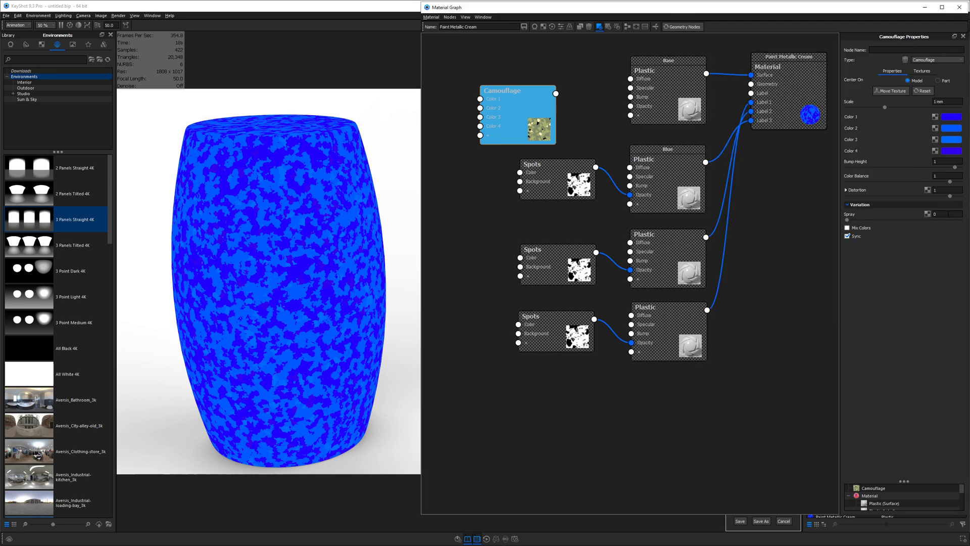
Enable Mix Colors and set Spray to 3 on the Camouflage texture, and end its preview.
click(948, 214)
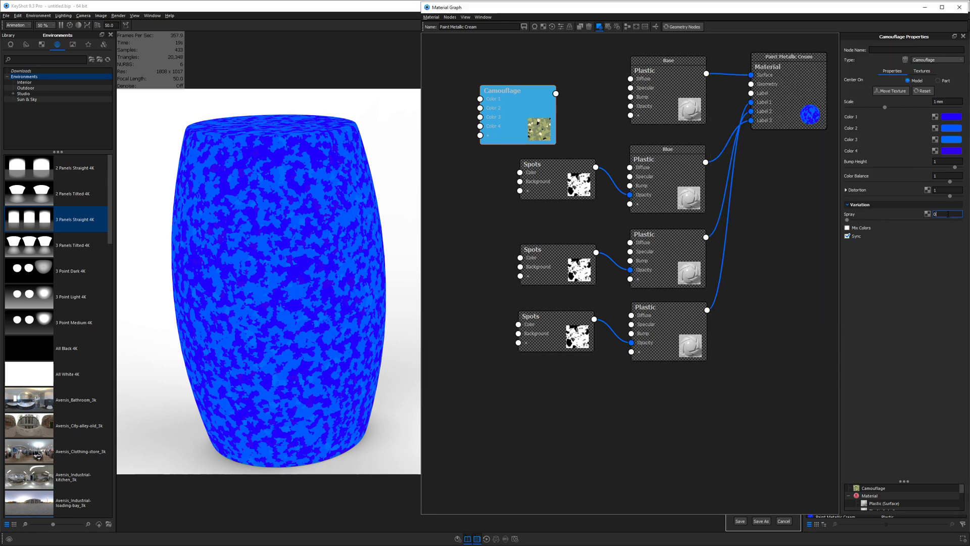
click(847, 229)
drag(847, 220, 888, 220)
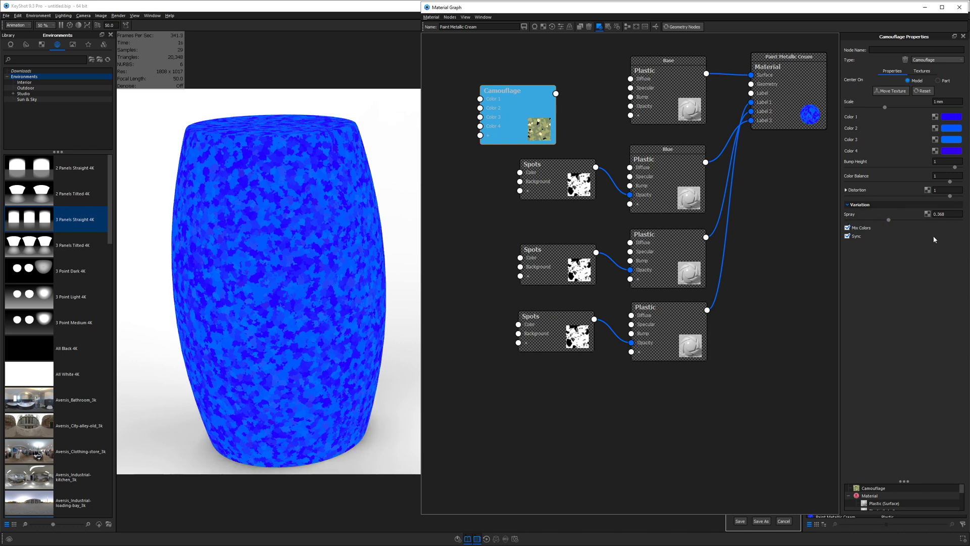
text(2)
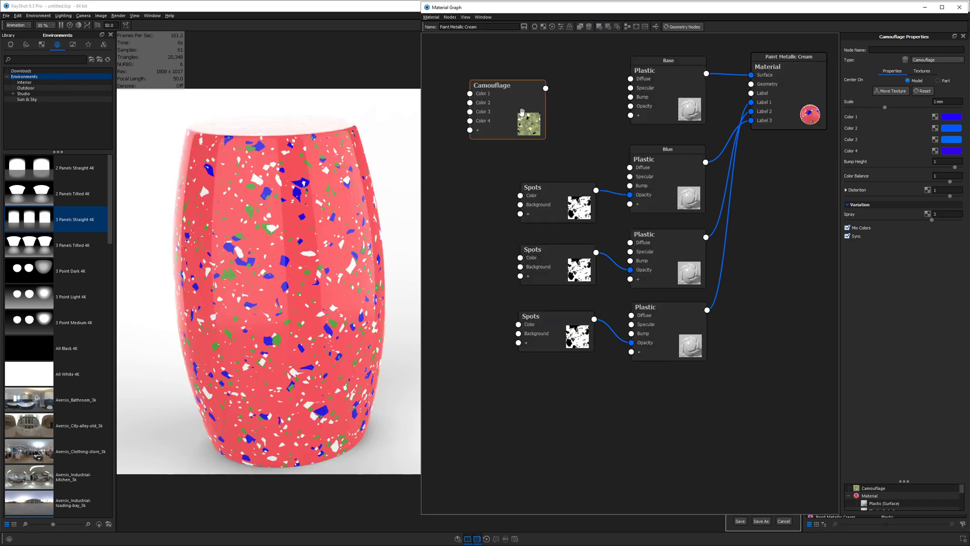
Connect the Camouflage texture to the Diffuse of the Blue Plastic node and check the blue chips up close.
drag(546, 88, 630, 167)
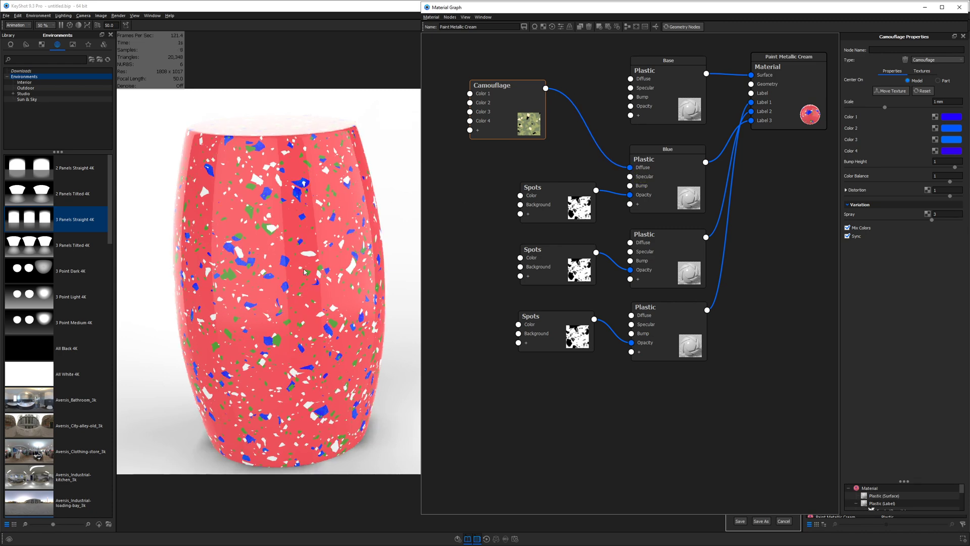
scroll(304, 269, up, 6)
middle_drag(378, 362, 544, 408)
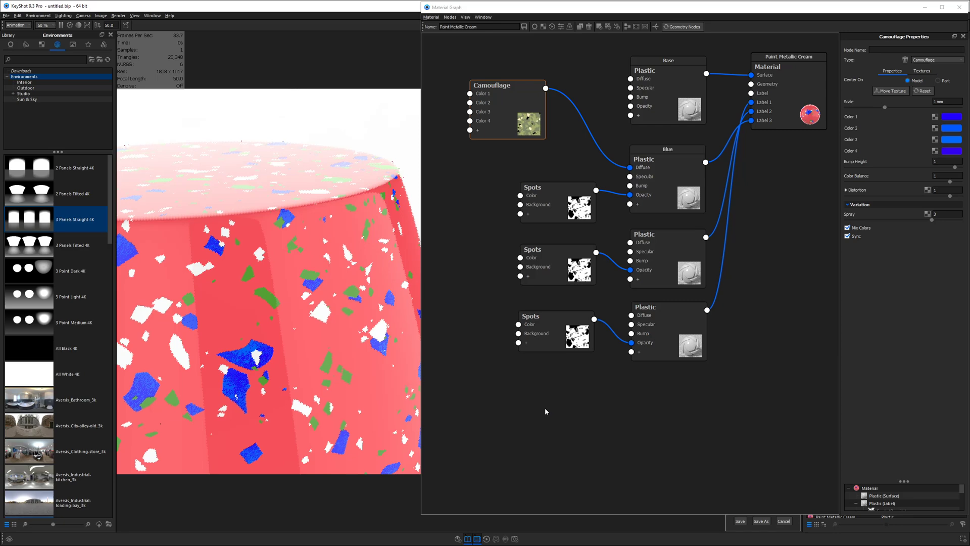
Connect the Camouflage texture to the Diffuse of the two unnamed Plastic label nodes below Blue.
scroll(296, 203, up, 5)
middle_drag(283, 379, 353, 242)
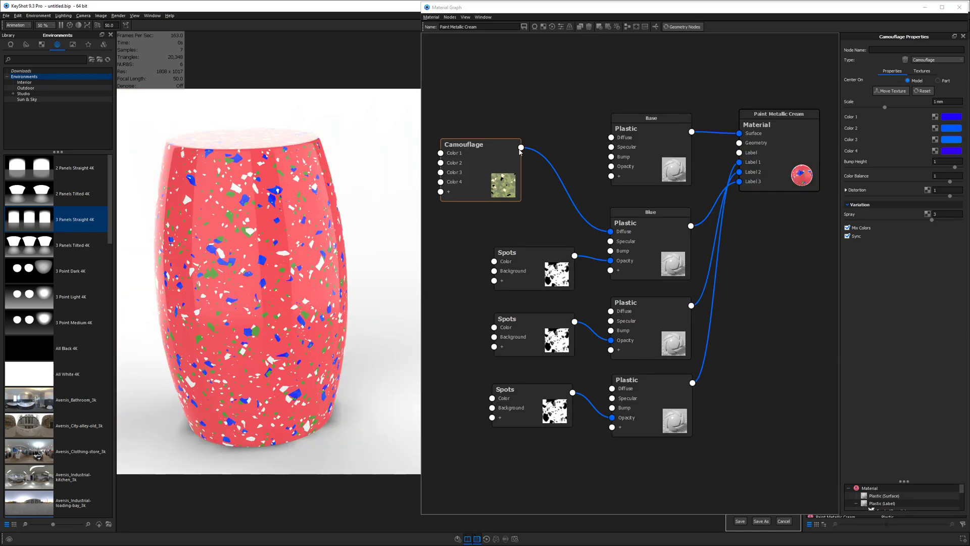
drag(521, 147, 611, 311)
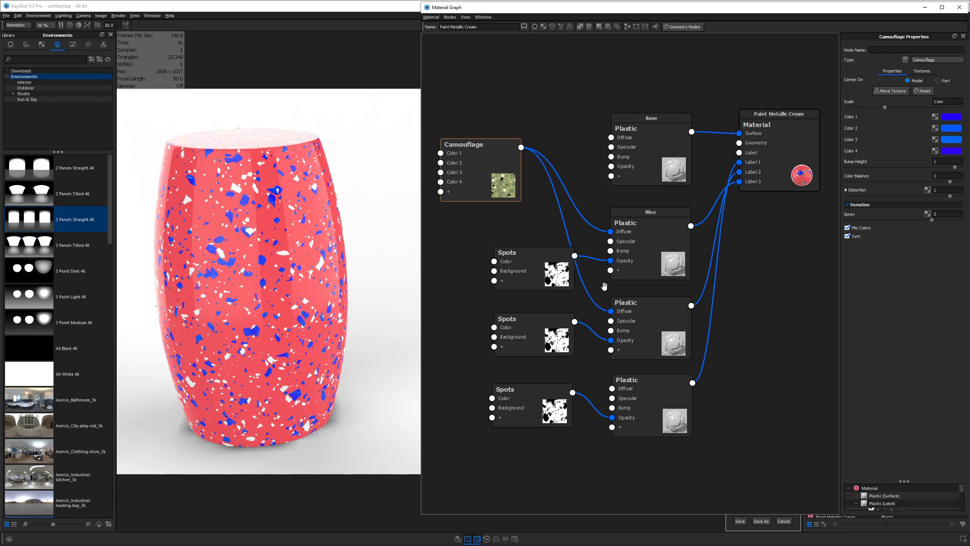
drag(521, 147, 612, 388)
Rearrange the graph's Plastic labels, Spots textures and Base node to make room beside the Camouflage node.
drag(756, 456, 698, 276)
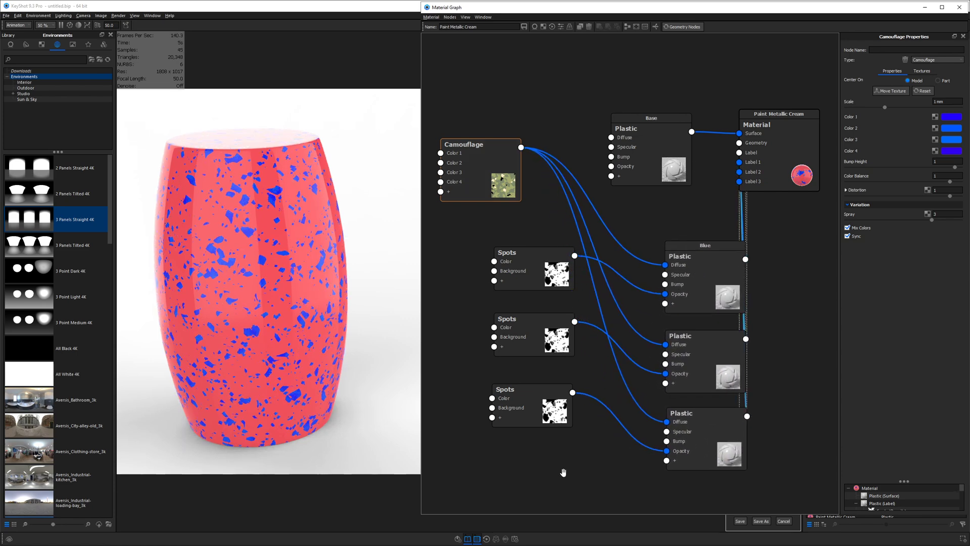
drag(552, 470, 514, 262)
drag(688, 138, 686, 95)
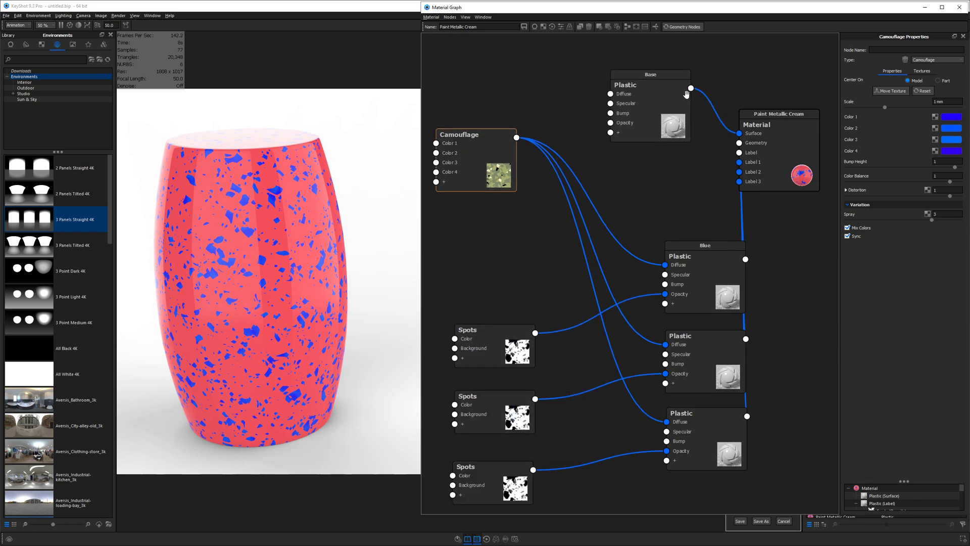
Insert a Color Adjust utility between the Camouflage texture and the Blue label, and set its Hue to about 0.9.
click(583, 185)
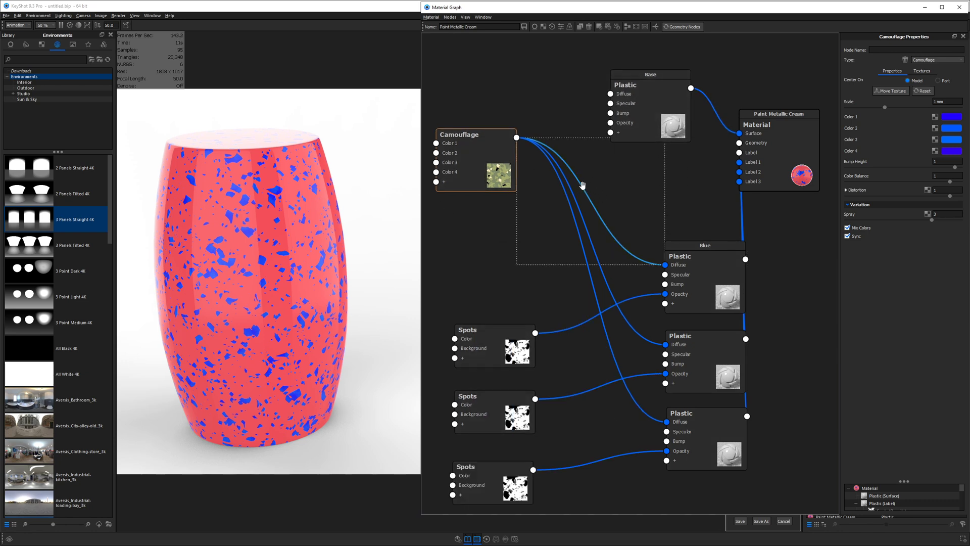
right_click(582, 185)
mouse_move(599, 212)
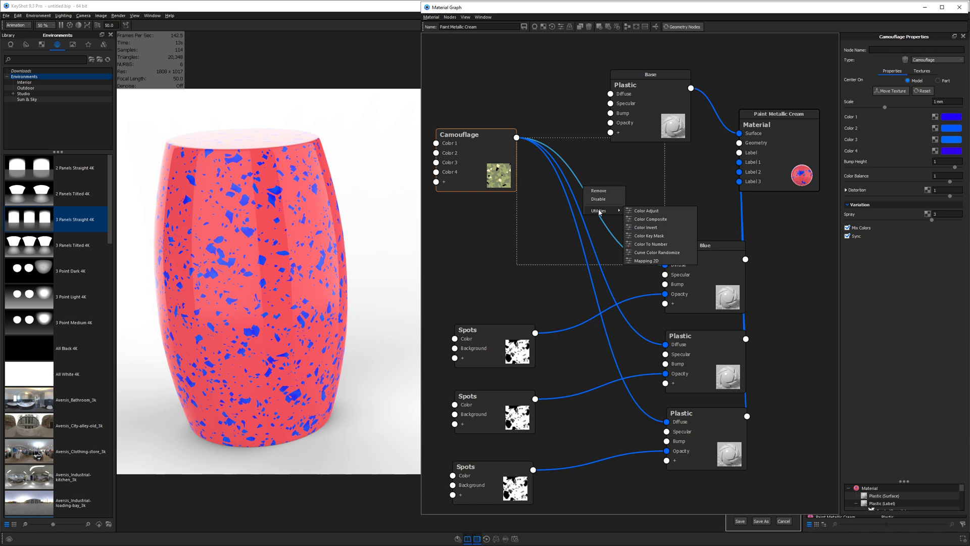
click(646, 211)
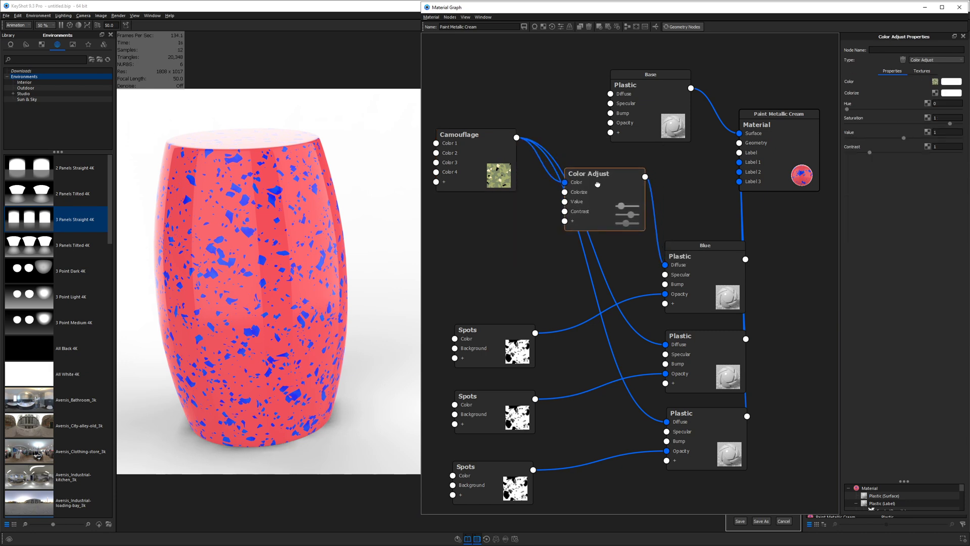
drag(601, 186, 600, 186)
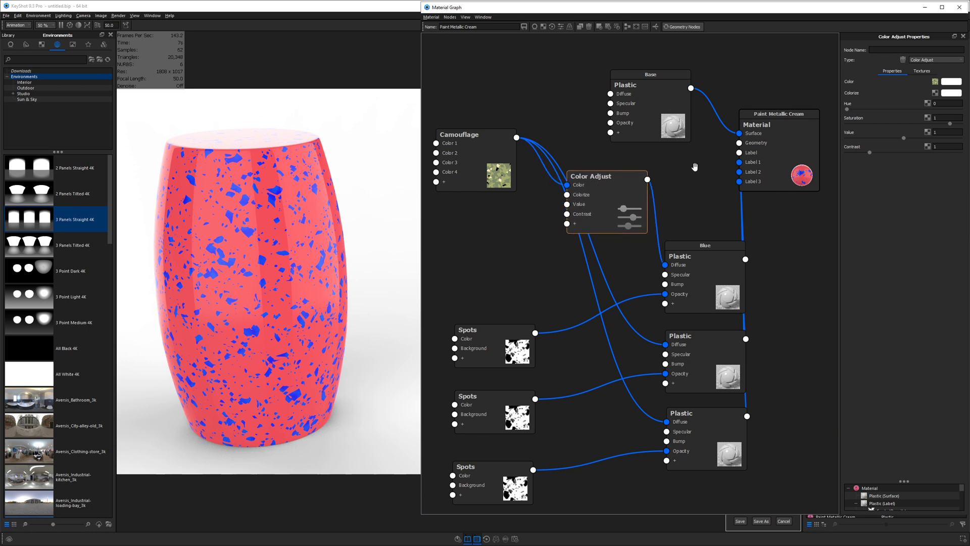
drag(851, 111, 965, 115)
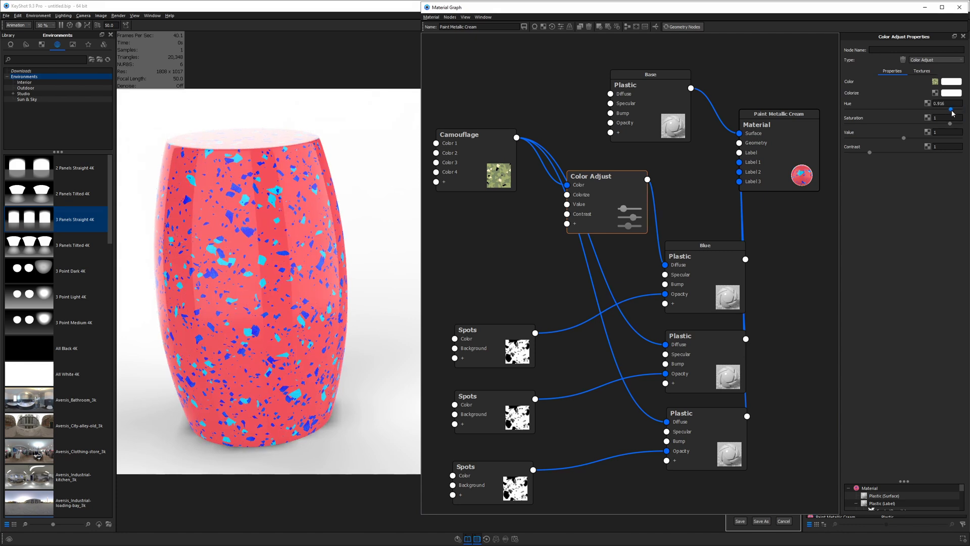
drag(951, 111, 948, 114)
Insert a second Color Adjust between the Camouflage texture and the lowest Plastic label, with a Hue of 0.301.
drag(606, 177, 612, 171)
right_click(588, 255)
click(662, 295)
drag(627, 262, 609, 245)
drag(844, 109, 881, 110)
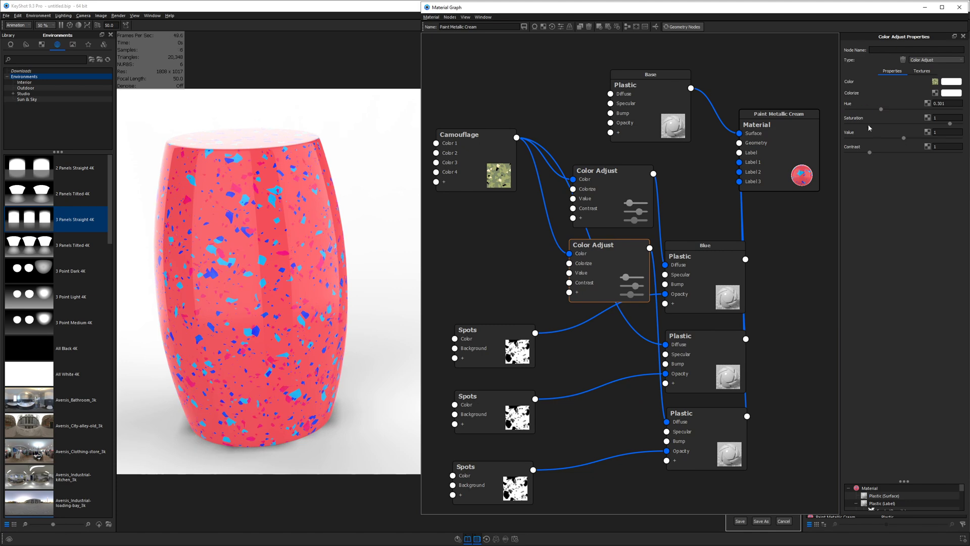
Insert a third Color Adjust between the Camouflage texture and the middle Plastic label, space out the adjustment nodes and shift its Hue.
drag(606, 174, 610, 156)
drag(617, 277, 615, 393)
right_click(590, 237)
click(664, 277)
drag(584, 245, 581, 252)
drag(606, 159, 595, 163)
drag(848, 109, 956, 103)
Set the Blue label's Color Adjust to Hue 0, Saturation 0.887, Value 0.274, and the middle one to Hue 0.438, Saturation 0.67, Value 1.128.
click(632, 162)
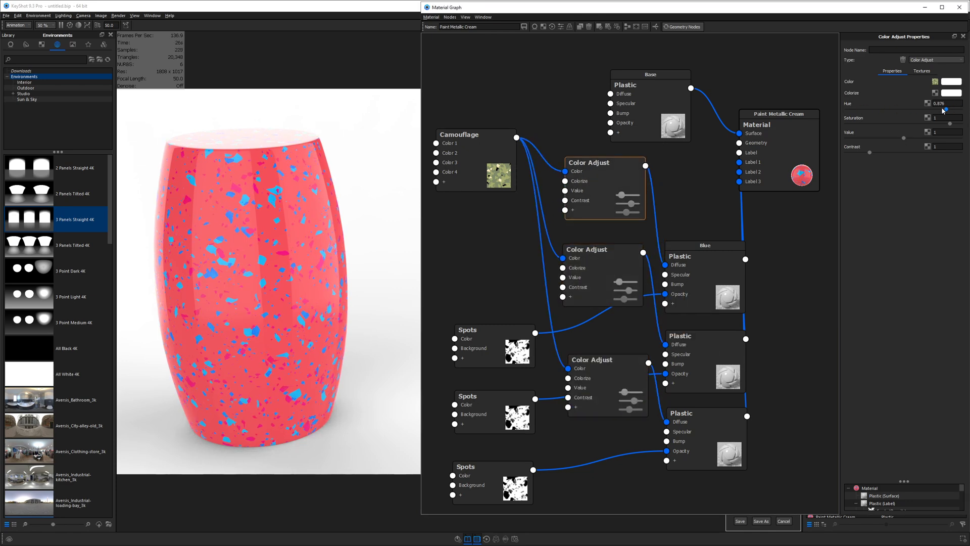
drag(950, 124, 862, 139)
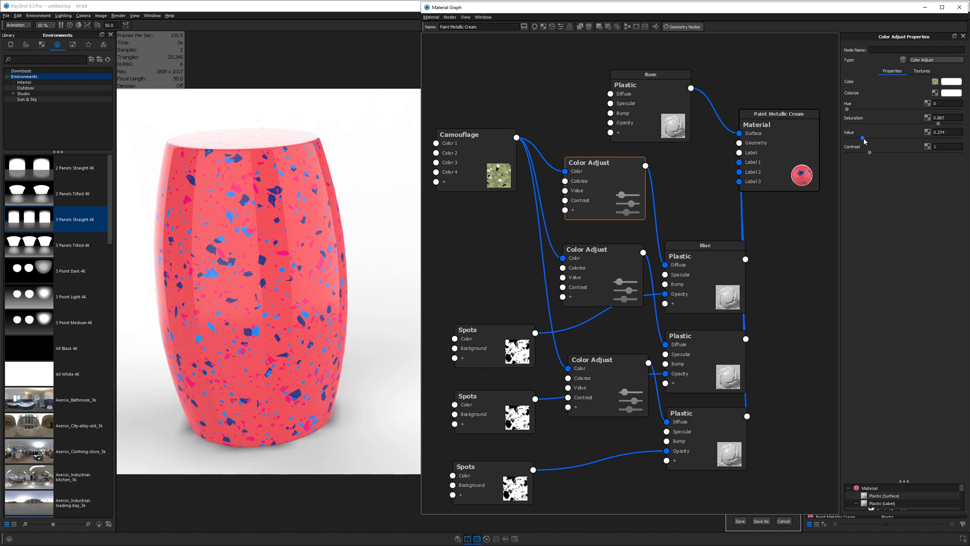
click(604, 260)
drag(955, 109, 909, 124)
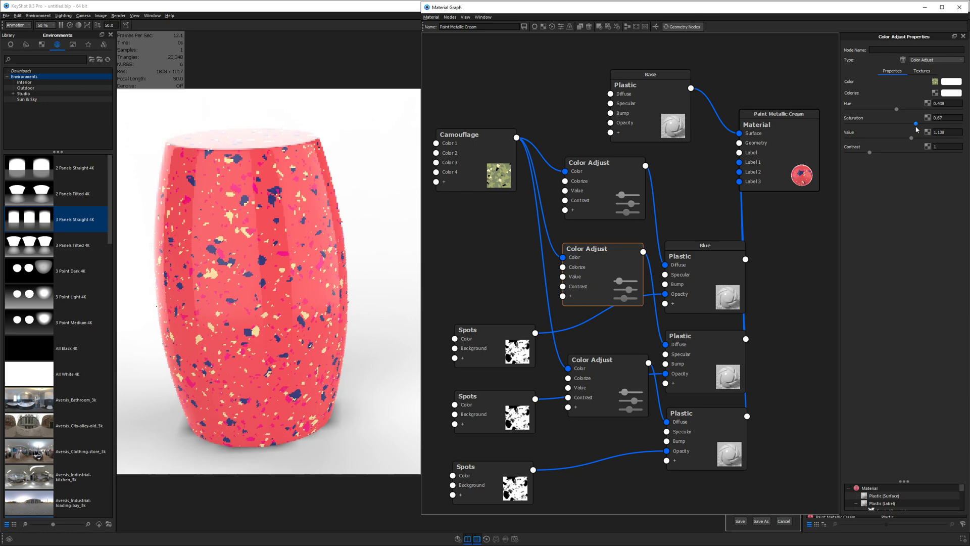
Set the lowest Color Adjust to Hue 0.789, Saturation 0.405, Value 0.822, Contrast about 1.6, and the middle one to Hue 0.395, Saturation 0.803.
drag(609, 361, 603, 345)
mouse_move(881, 109)
mouse_down()
mouse_move(936, 109)
mouse_move(888, 123)
mouse_up()
drag(903, 138, 883, 138)
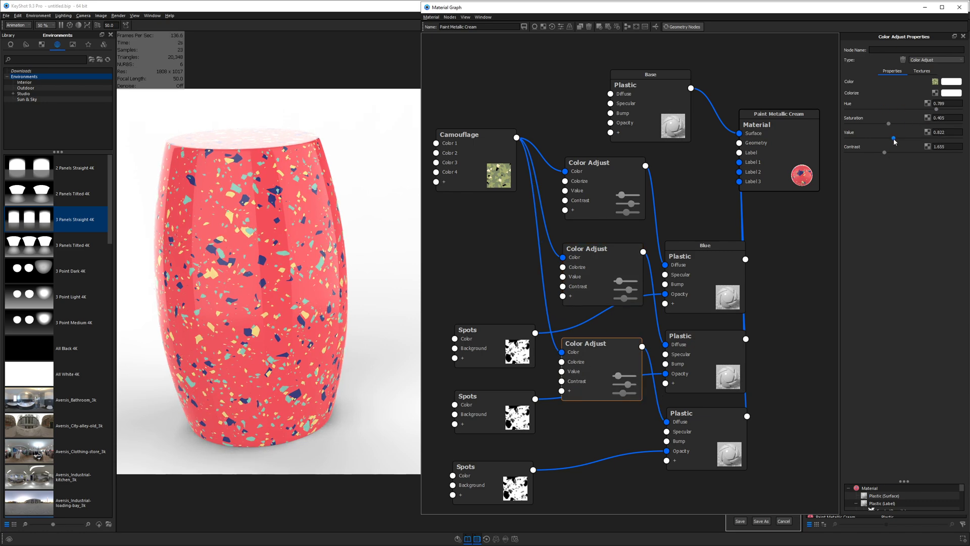
click(586, 248)
Align the adjustment and label nodes, and name the two unnamed Plastic labels Peach and Light Green.
drag(601, 344, 600, 341)
drag(706, 260, 708, 253)
drag(702, 344, 700, 334)
drag(703, 256, 702, 245)
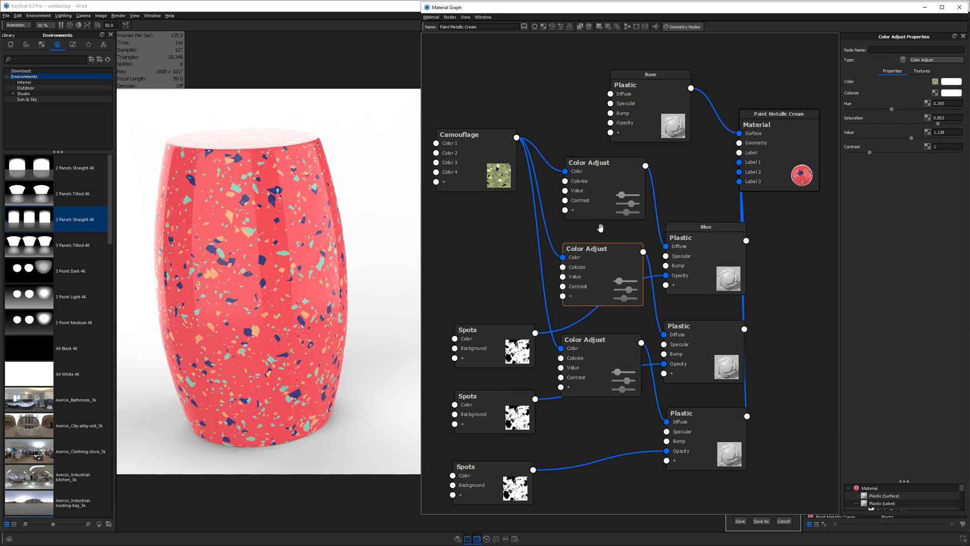
click(709, 340)
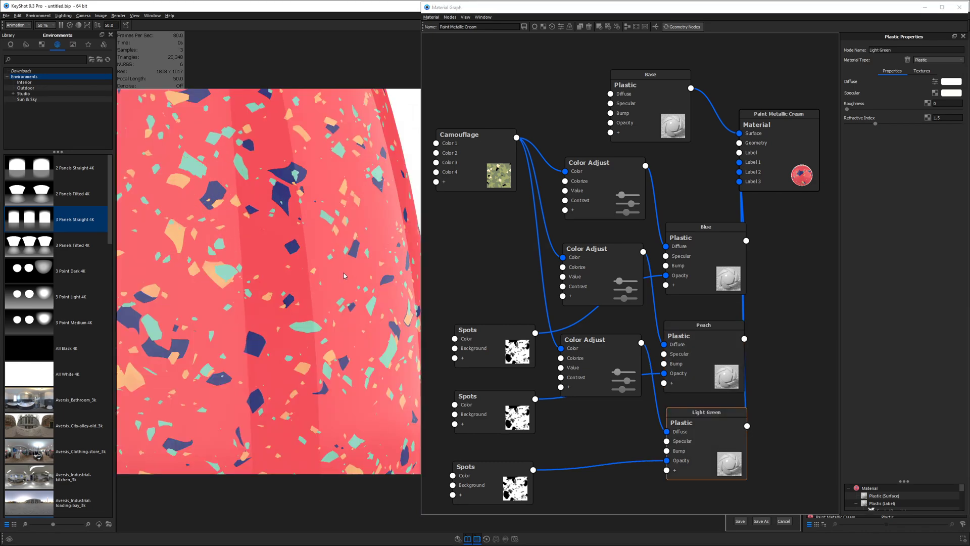
Reduce the Spray and Scale of the Camouflage texture.
click(471, 151)
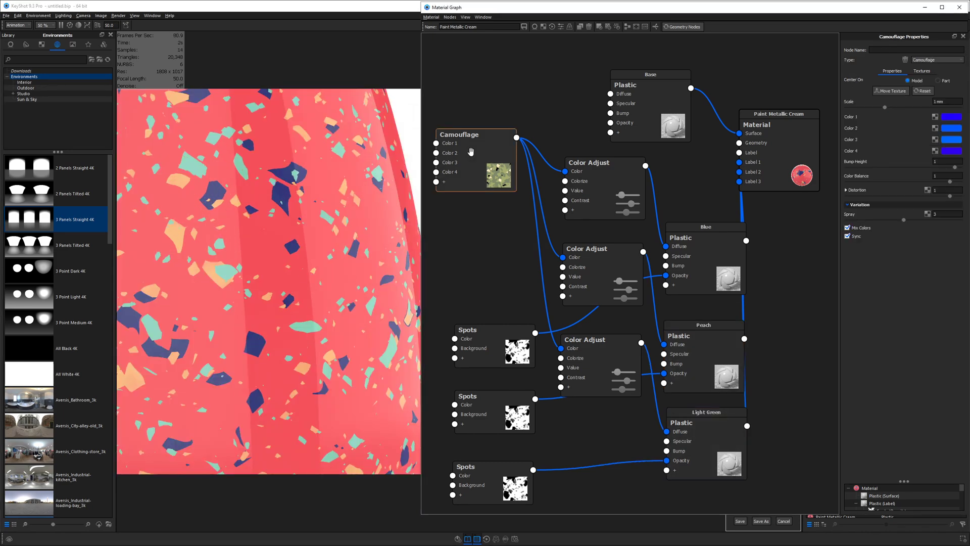
drag(904, 221, 861, 218)
drag(884, 108, 876, 107)
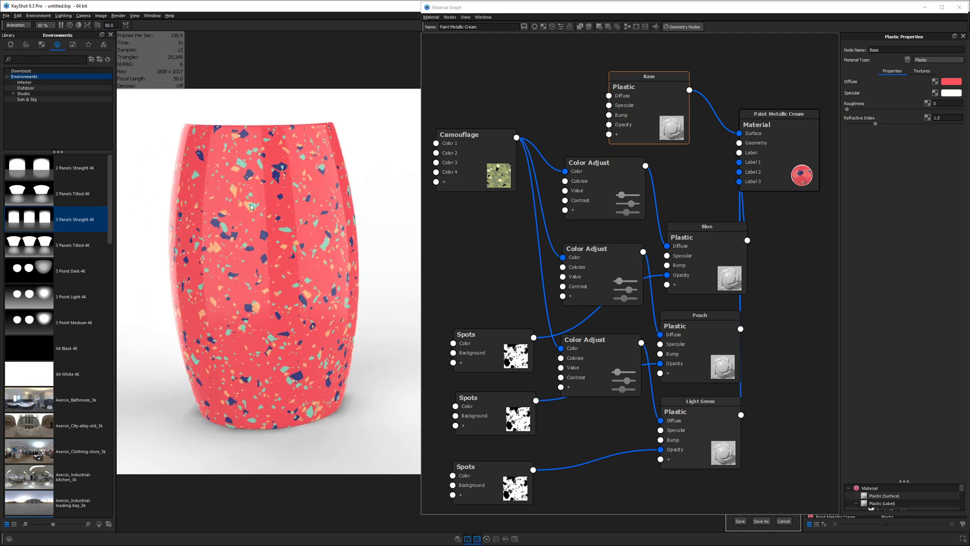
Set the Roughness of the Base plastic to 0.1.
drag(645, 104, 660, 102)
click(947, 103)
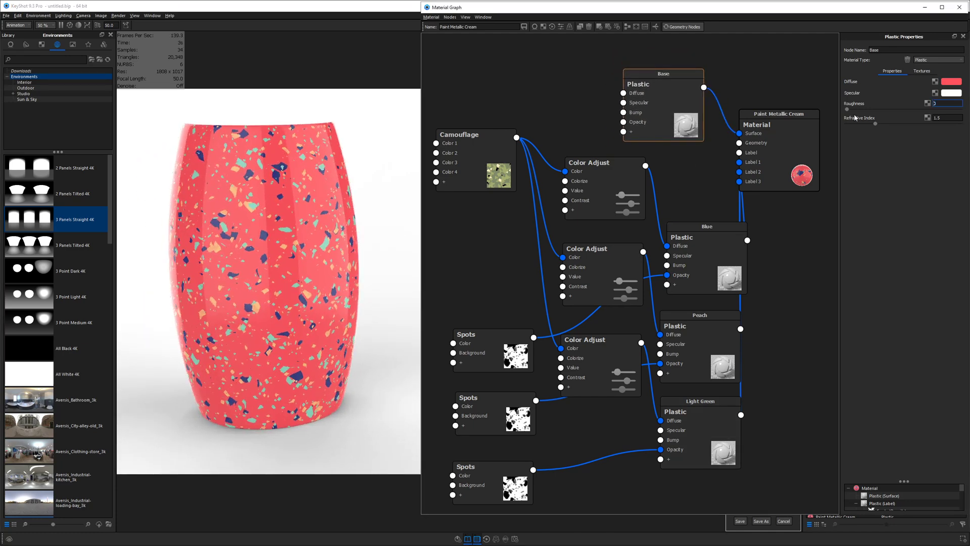
mouse_move(863, 127)
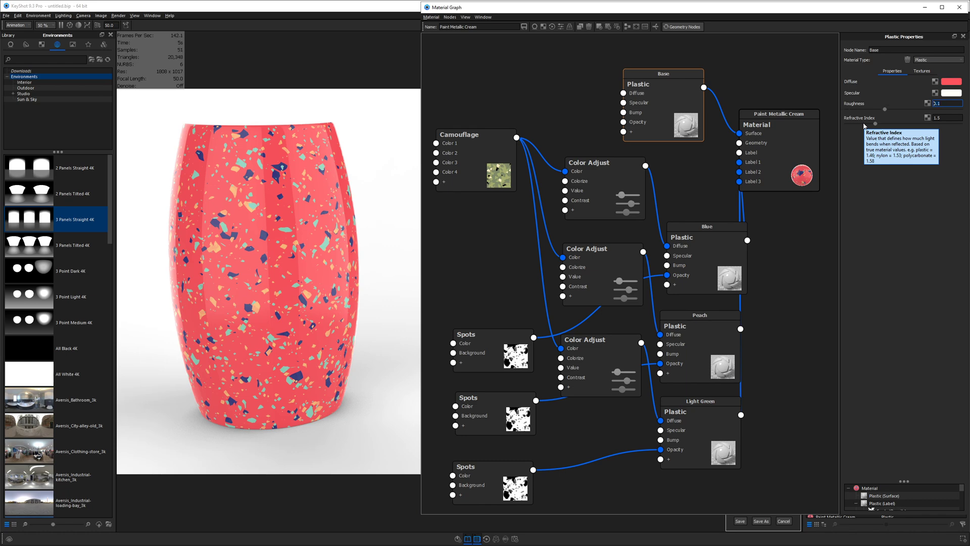
key(Return)
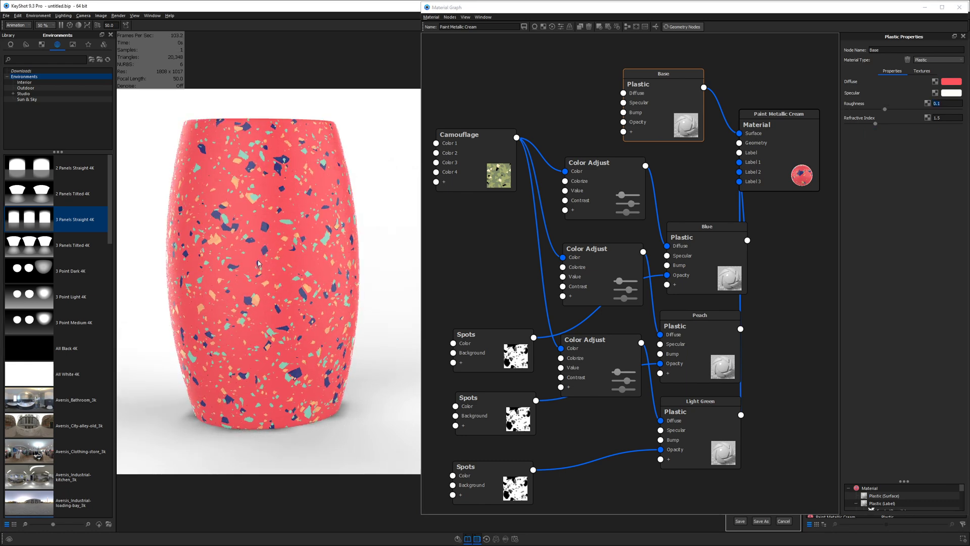
Tidy the spacing of the Blue, Peach and Light Green label nodes in the graph.
scroll(258, 265, up, 5)
drag(713, 266, 711, 270)
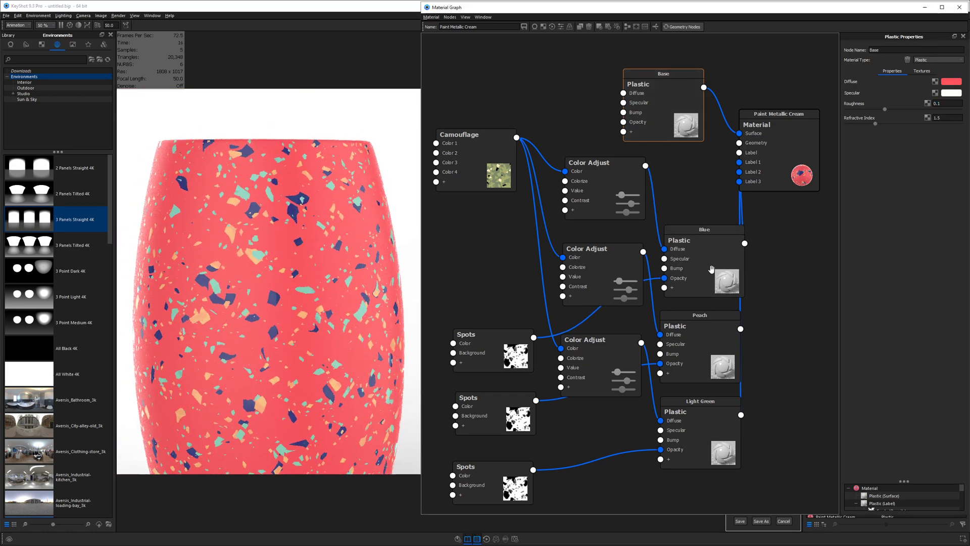
drag(713, 327, 712, 324)
drag(709, 397, 708, 389)
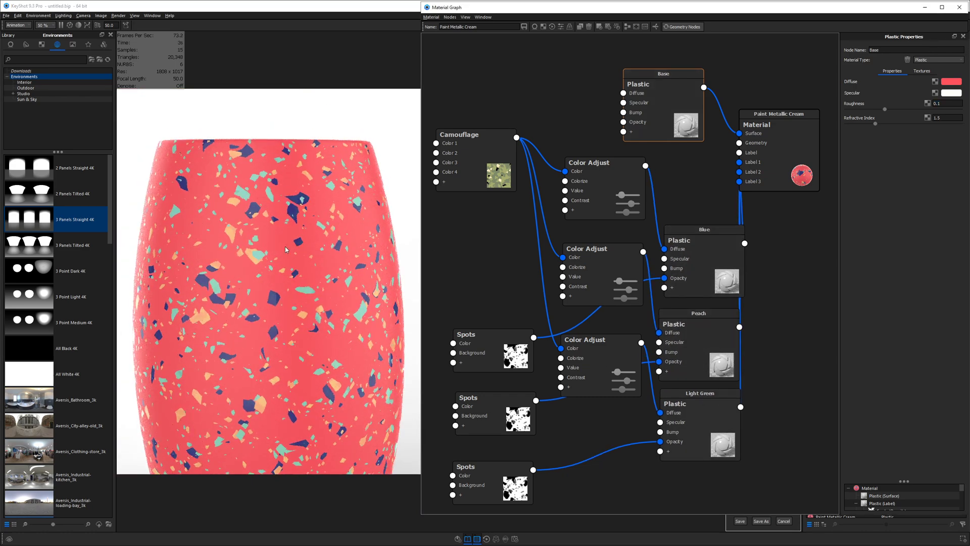
Connect each Spots texture to the Bump of its Blue, Peach or Light Green label, and check the first Spots texture's Bump Height.
scroll(286, 249, up, 10)
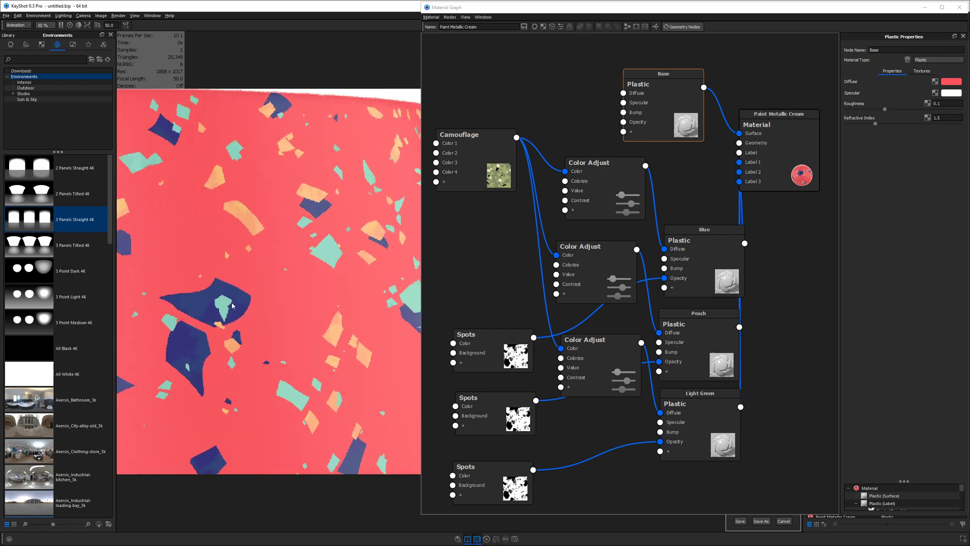
middle_drag(232, 306, 277, 283)
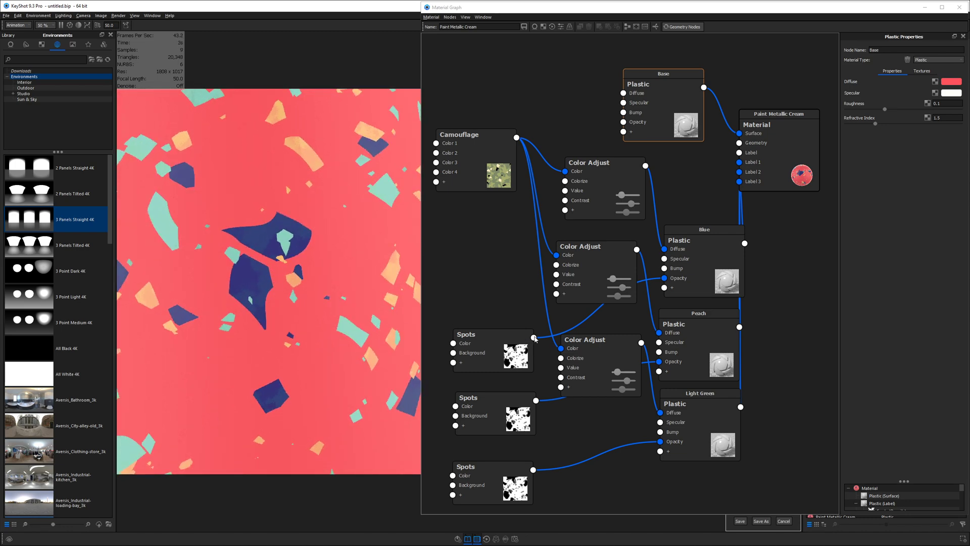
drag(534, 337, 665, 270)
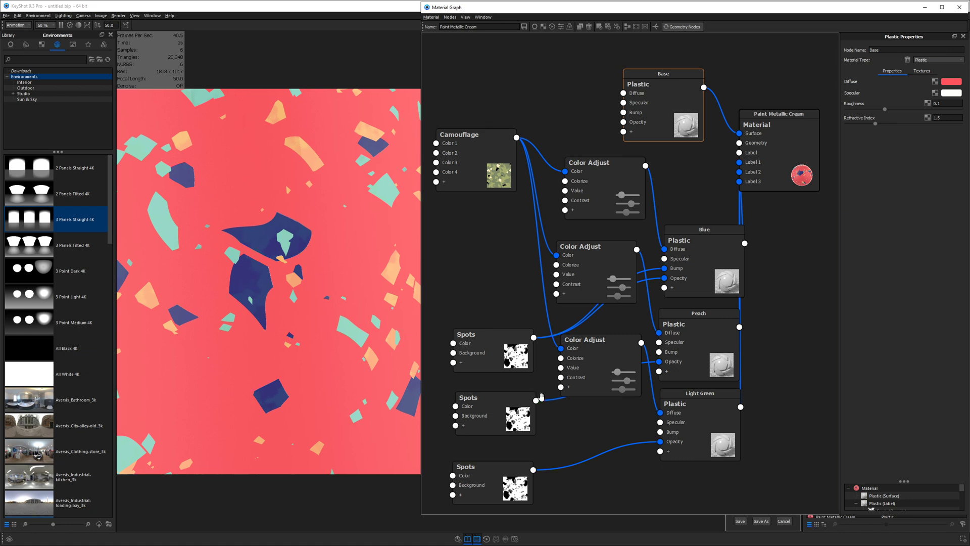
drag(535, 400, 659, 351)
drag(533, 469, 660, 432)
click(518, 345)
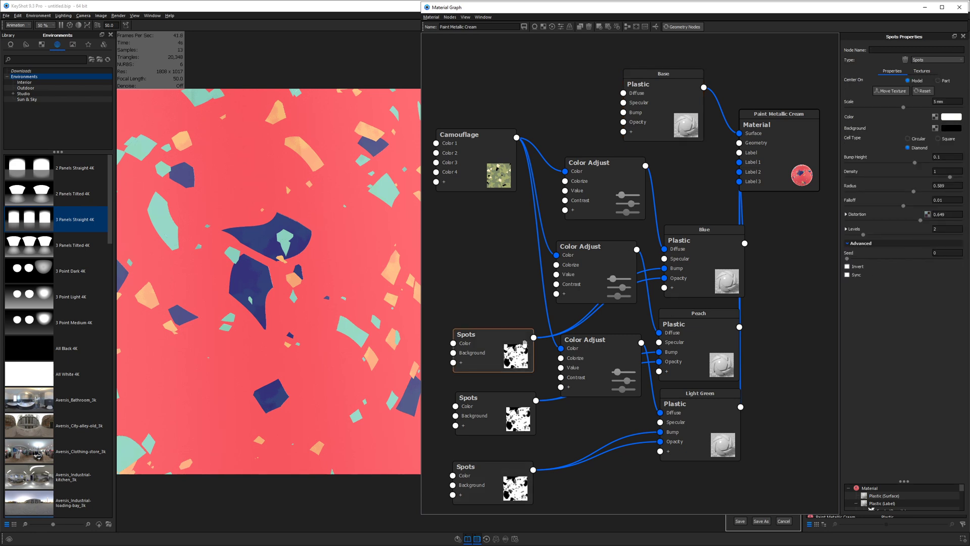
click(941, 156)
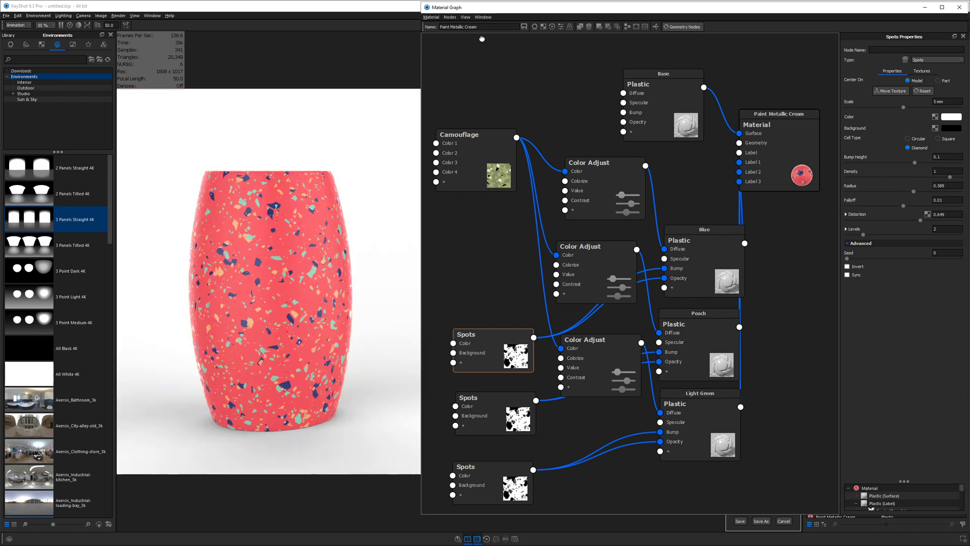
Rename the material to Palm Springs Terazzo, save it to the library's Custom folder and close the material graph.
click(479, 27)
triple_click(478, 26)
text(Palm Springs Terazzo)
click(523, 27)
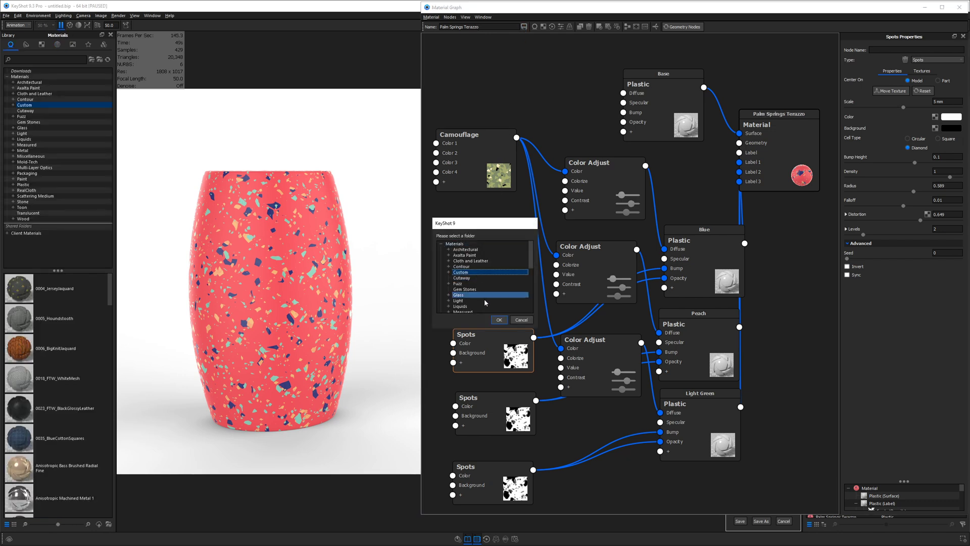
click(499, 319)
click(959, 7)
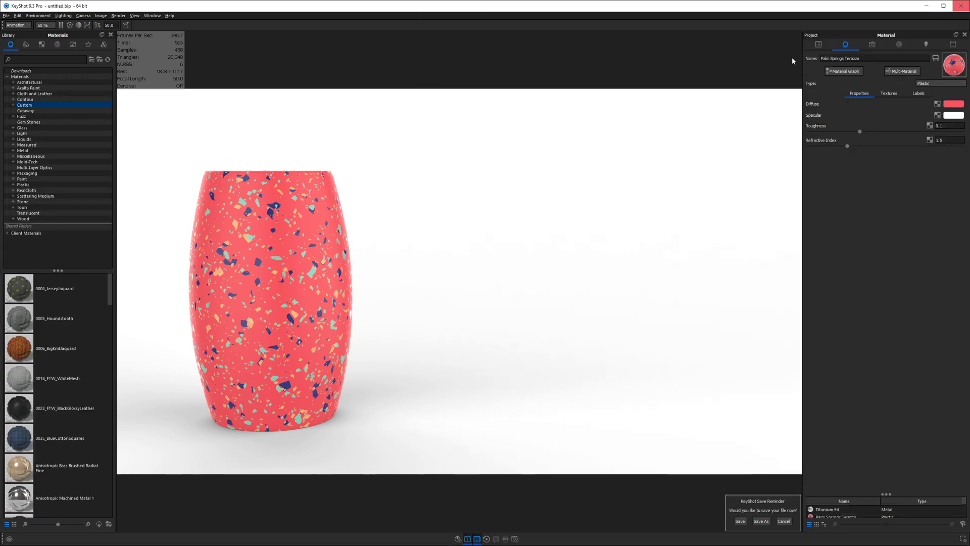
Unhide the soap dispenser's pump parts and view the whole dispenser from the opposite side.
right_click(459, 181)
click(475, 191)
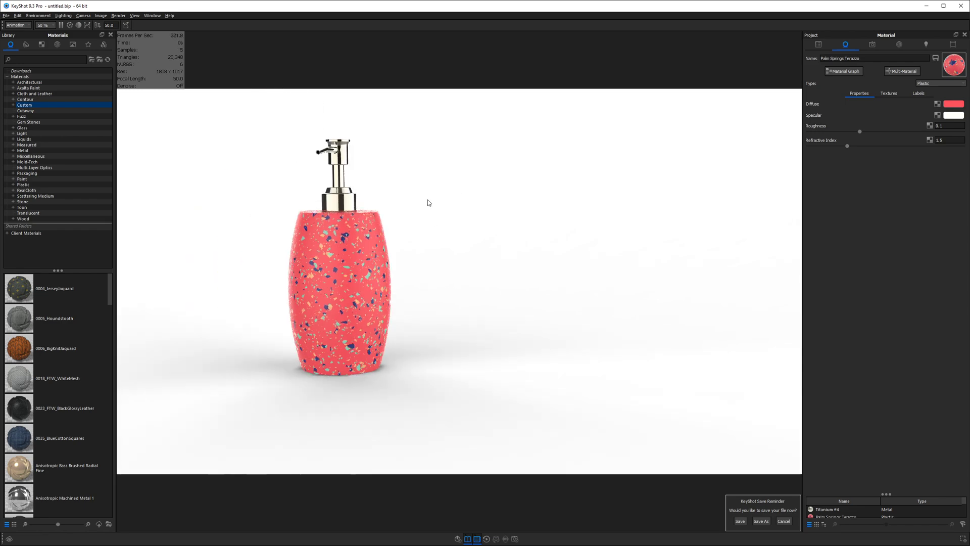
drag(428, 199, 496, 227)
drag(436, 212, 537, 193)
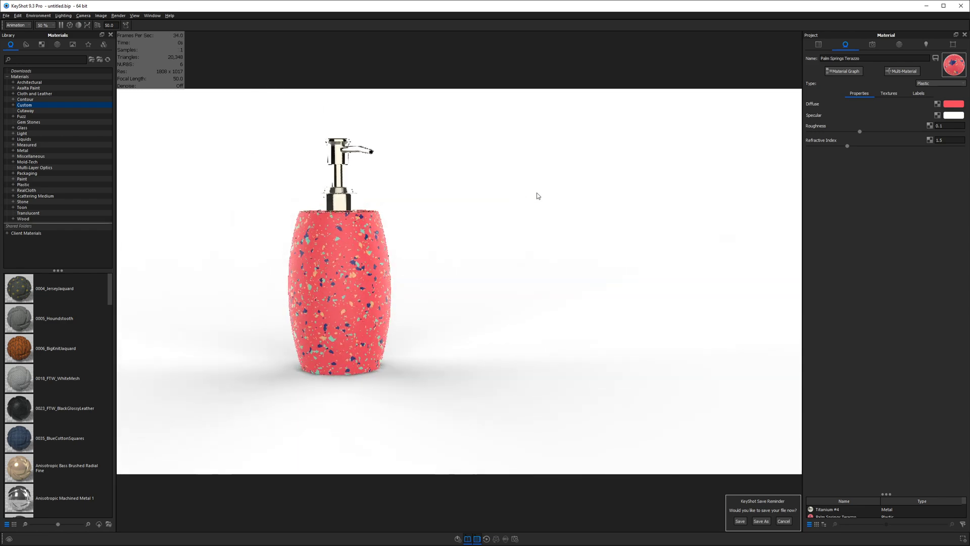
Change the pump's metal to the Measured type with the Gold preset.
double_click(336, 199)
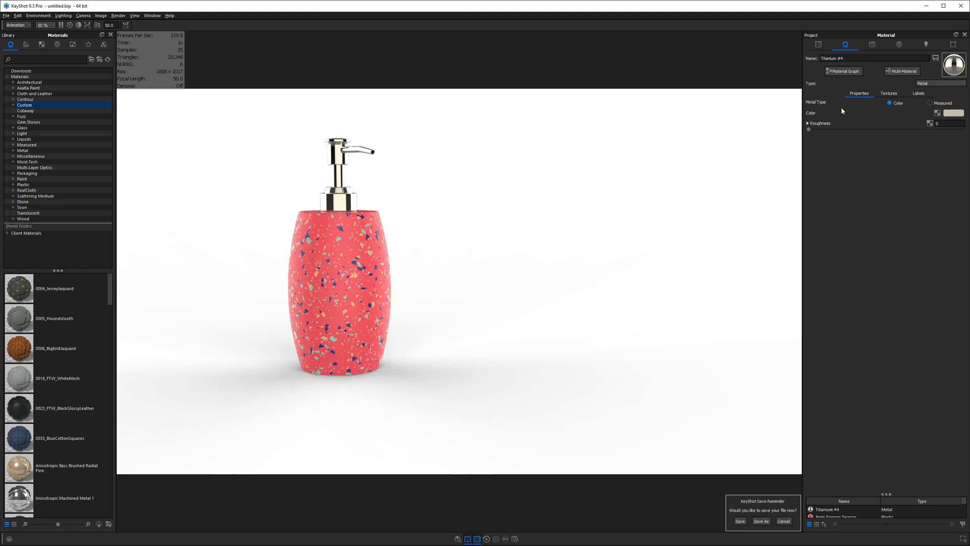
click(930, 103)
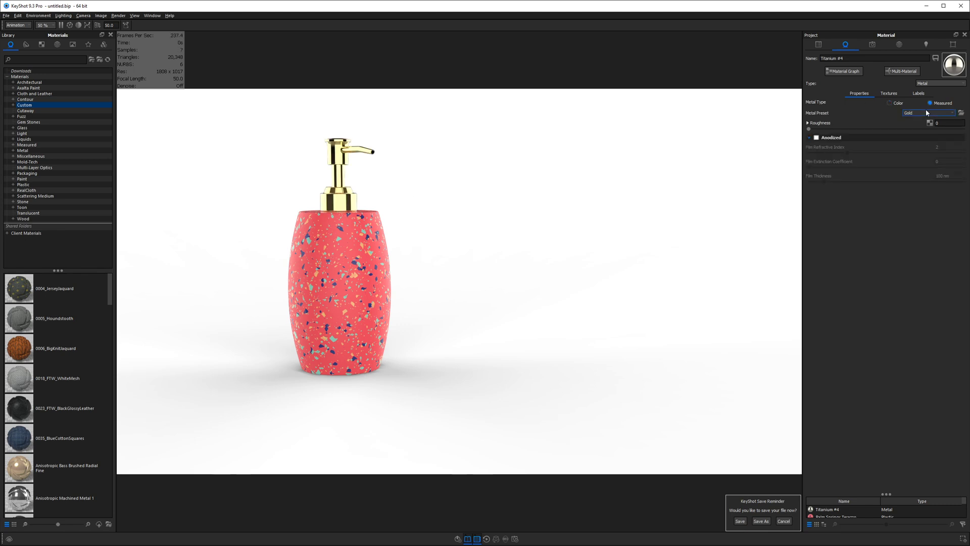
scroll(399, 255, up, 3)
drag(398, 254, 438, 278)
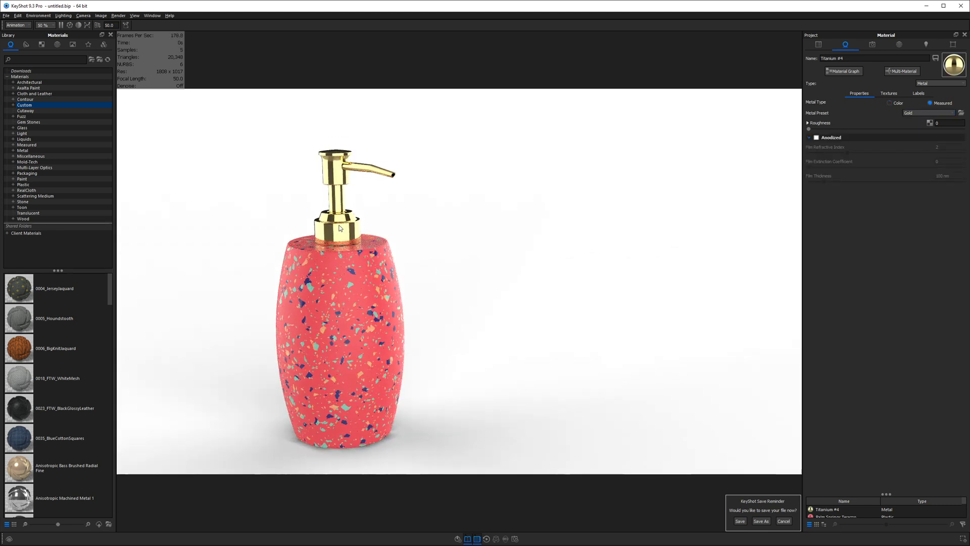
Compose the camera view at a low angle with the whole dispenser standing in the right part of the image.
drag(344, 226, 389, 205)
scroll(387, 239, down, 2)
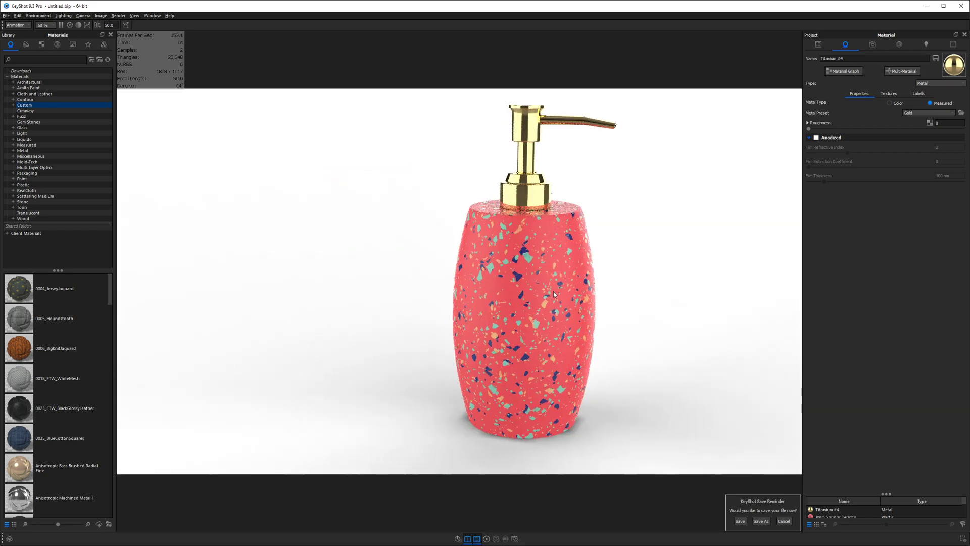
drag(511, 258, 479, 259)
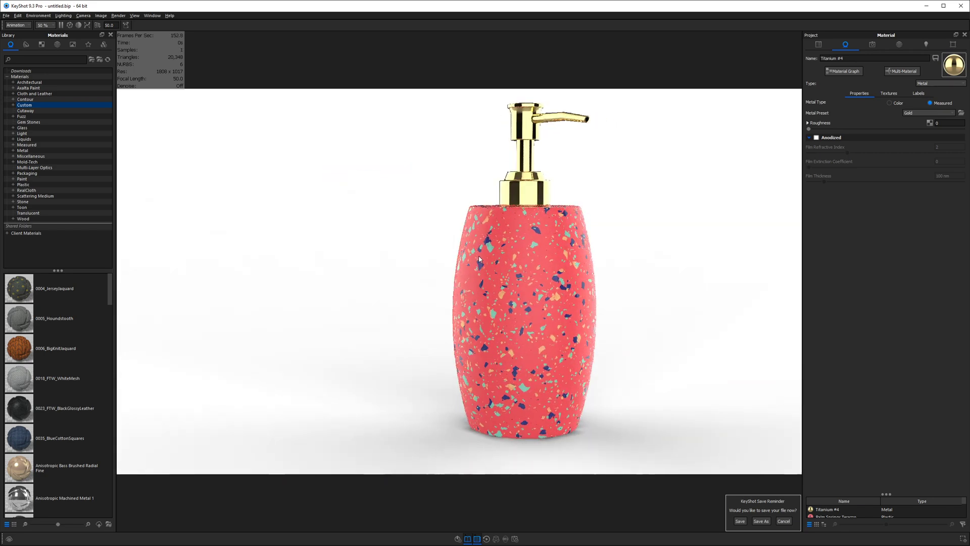
middle_drag(479, 259, 494, 280)
middle_drag(607, 219, 710, 208)
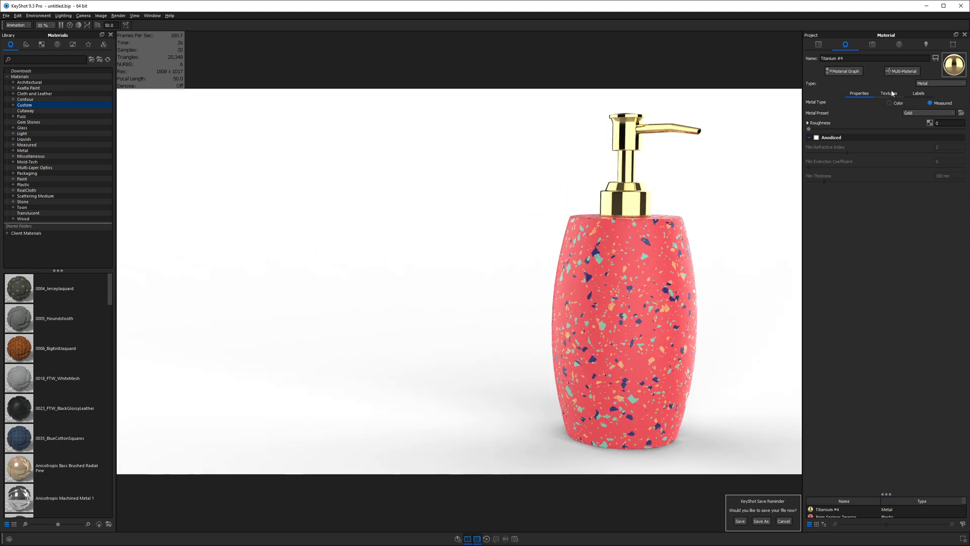
Set the environment's background color to a light pink based on the bottle's color, with 35% saturation and 99% value.
click(901, 44)
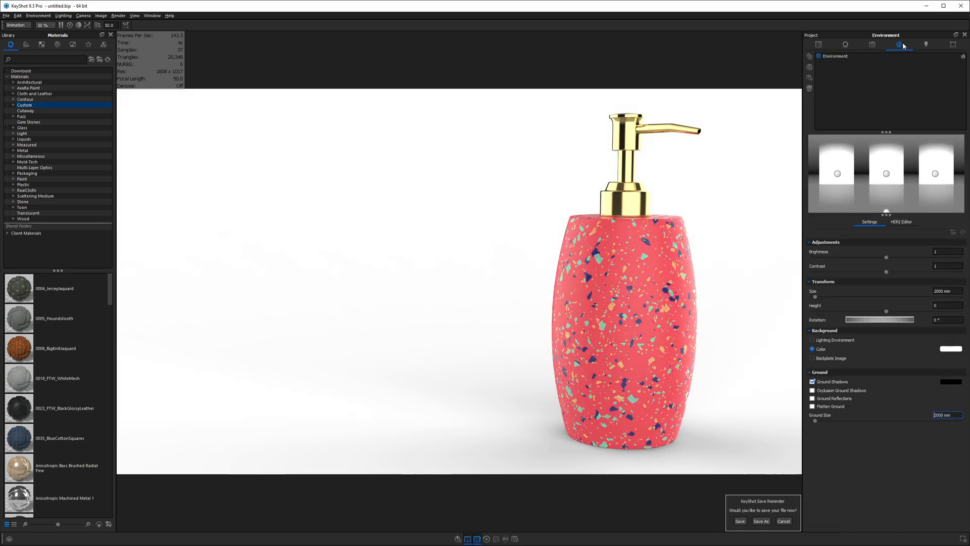
click(949, 348)
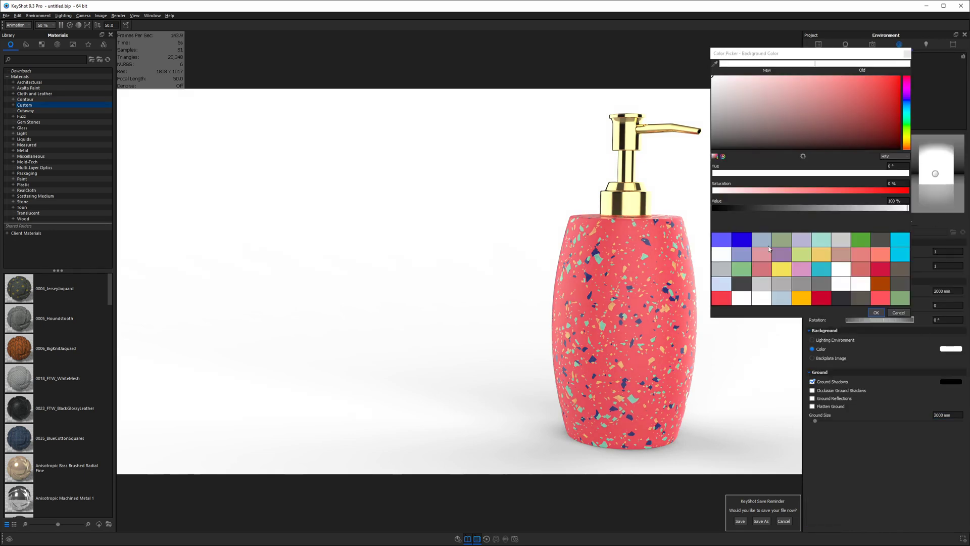
click(649, 226)
drag(830, 95, 820, 76)
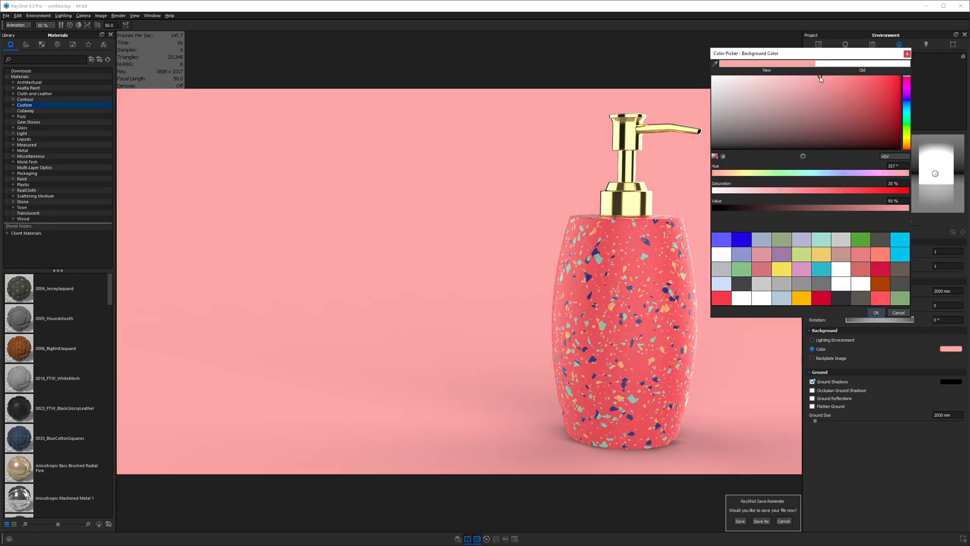
click(875, 313)
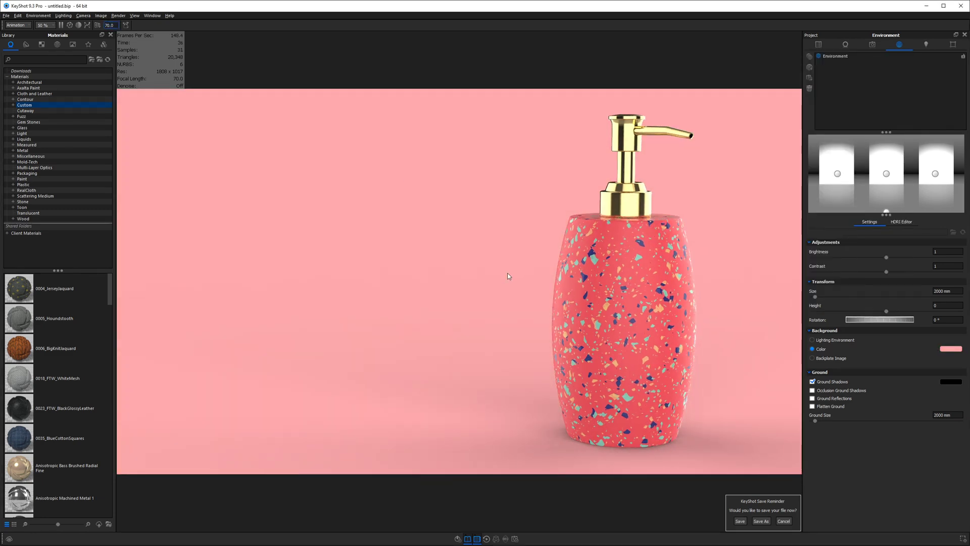
Change the scene's lighting preset and raise the environment brightness slightly.
click(952, 44)
click(927, 45)
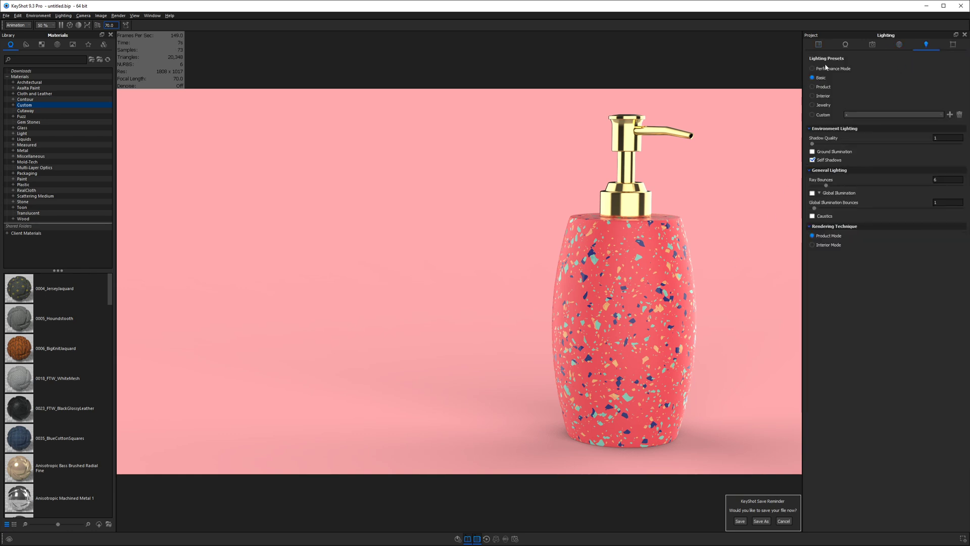
click(899, 44)
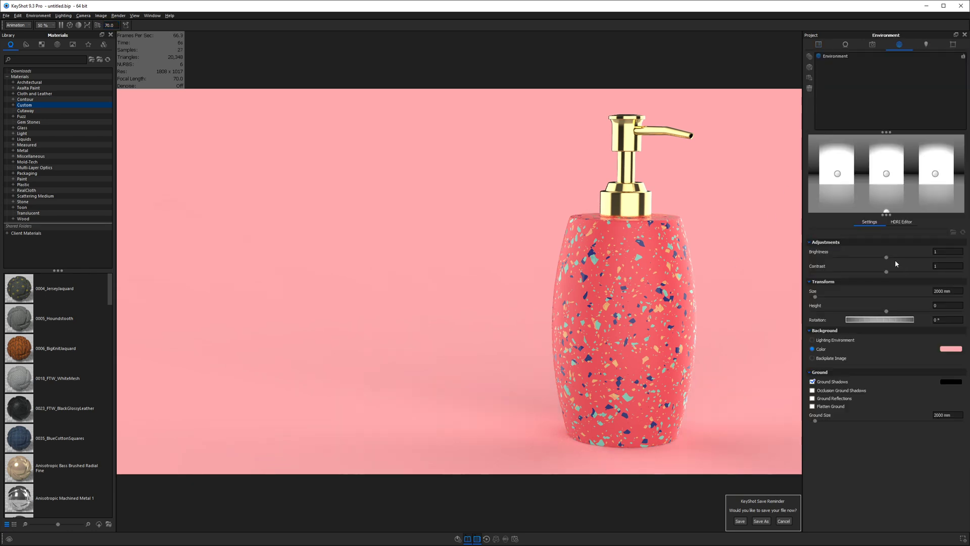
drag(887, 258, 902, 258)
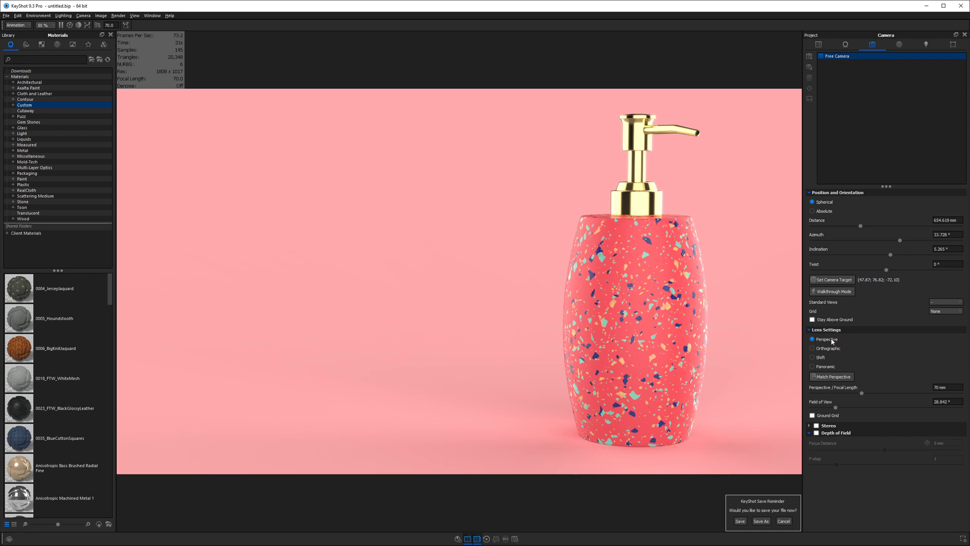
Switch the camera lens to Shift and set its Vertical Shift to -0.322 to frame the whole dispenser.
click(819, 358)
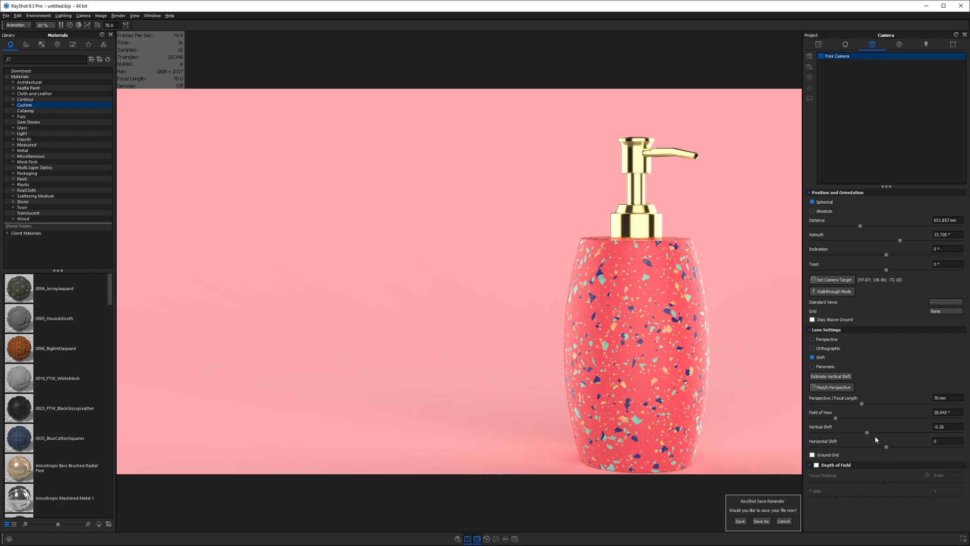
drag(867, 433, 861, 432)
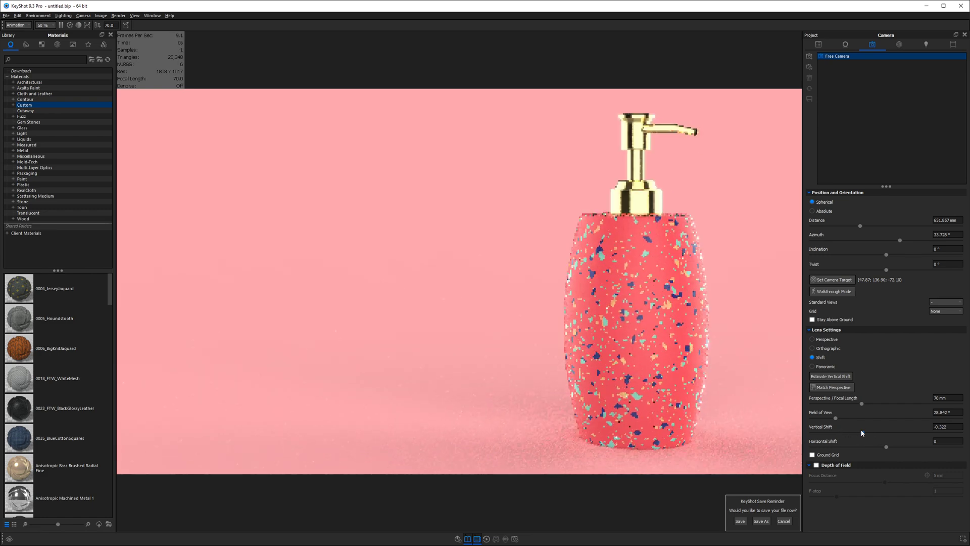